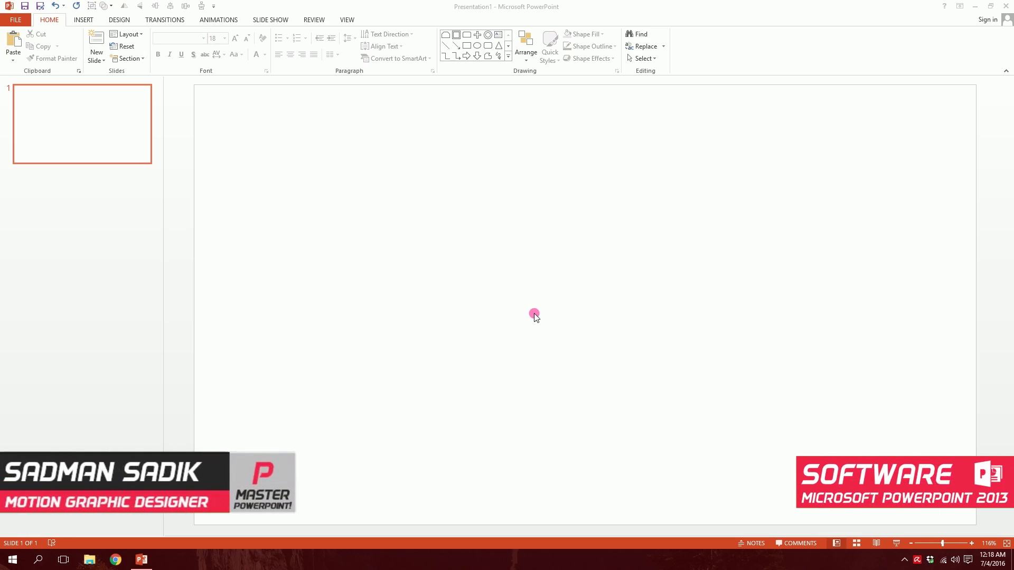
Step: Open the Shapes gallery from the Insert ribbon on the blank slide
{"action": "left_click", "coordinate": [83, 20]}
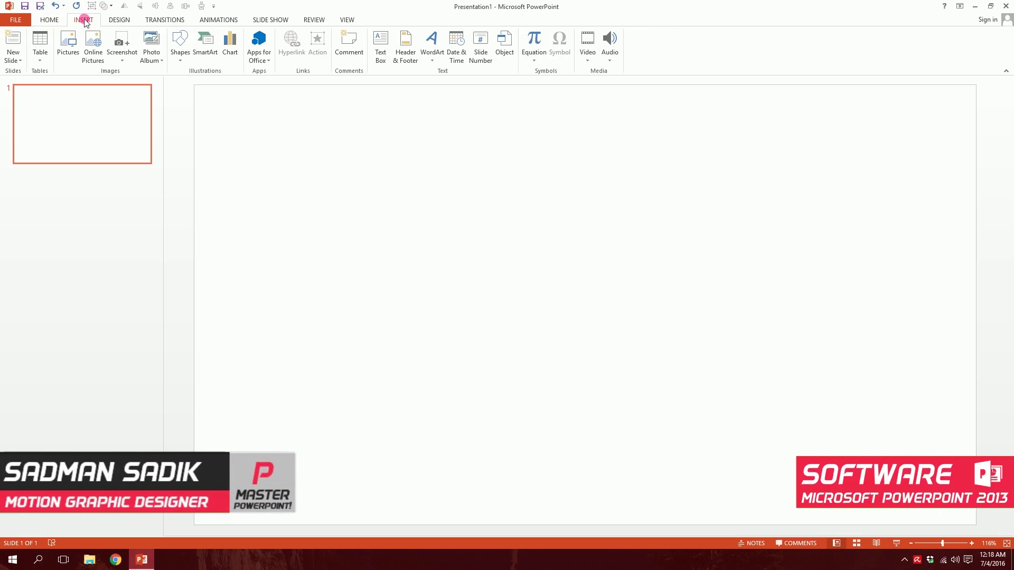
{"action": "left_click", "coordinate": [186, 57]}
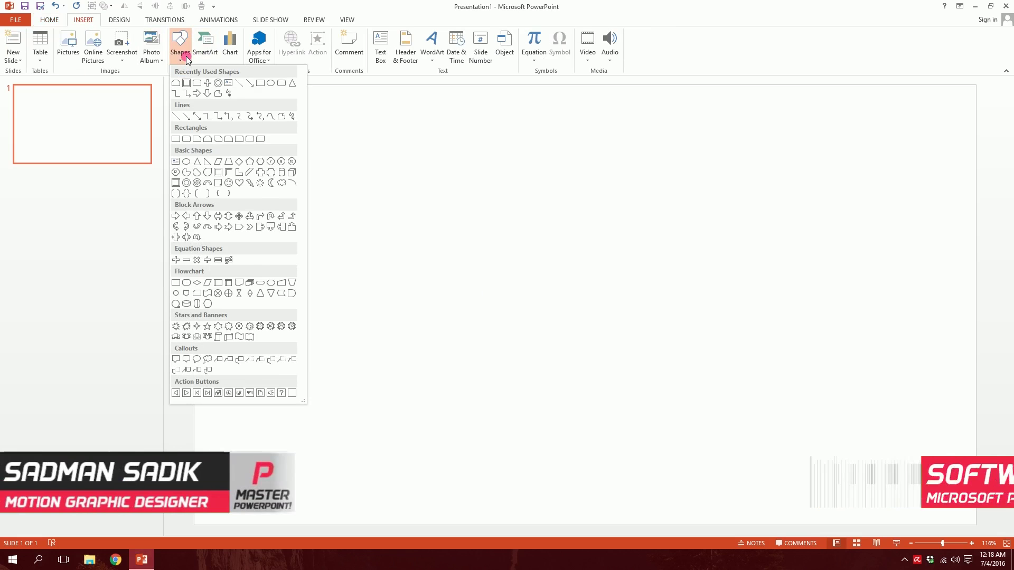
Step: Draw a rounded rectangle with less rounded corners, sized 2.5" by 4.5"
{"action": "left_click", "coordinate": [185, 139]}
{"action": "left_click_drag", "start_coordinate": [439, 367], "coordinate": [702, 215]}
{"action": "left_click_drag", "start_coordinate": [531, 308], "coordinate": [538, 332]}
{"action": "left_click_drag", "start_coordinate": [471, 237], "coordinate": [457, 238]}
{"action": "left_click_drag", "start_coordinate": [711, 240], "coordinate": [710, 242]}
Step: Add a trapezoid with a wider slant, centred on top of the rounded rectangle
{"action": "left_click", "coordinate": [57, 6]}
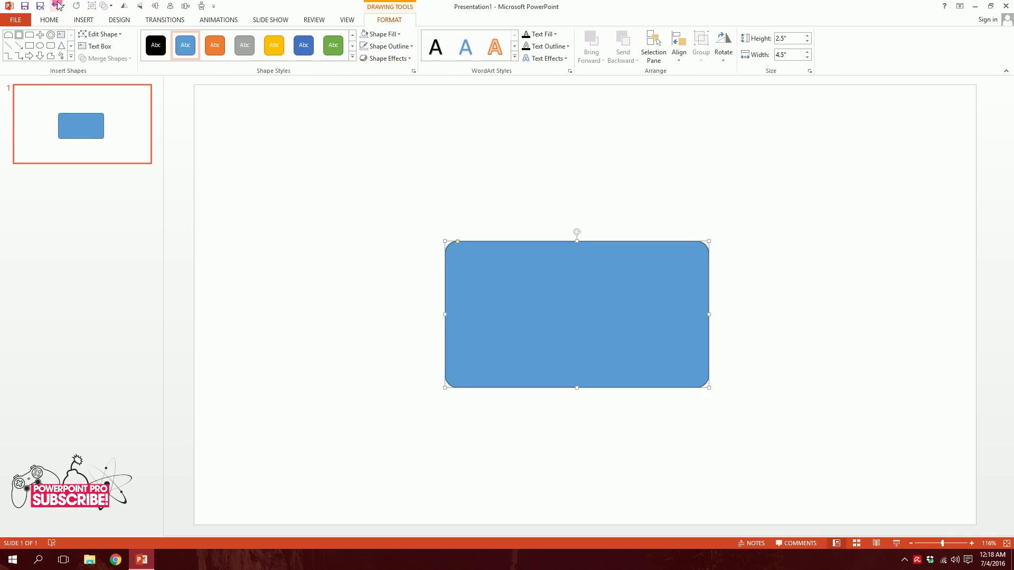
{"action": "left_click", "coordinate": [77, 21]}
{"action": "left_click", "coordinate": [180, 42]}
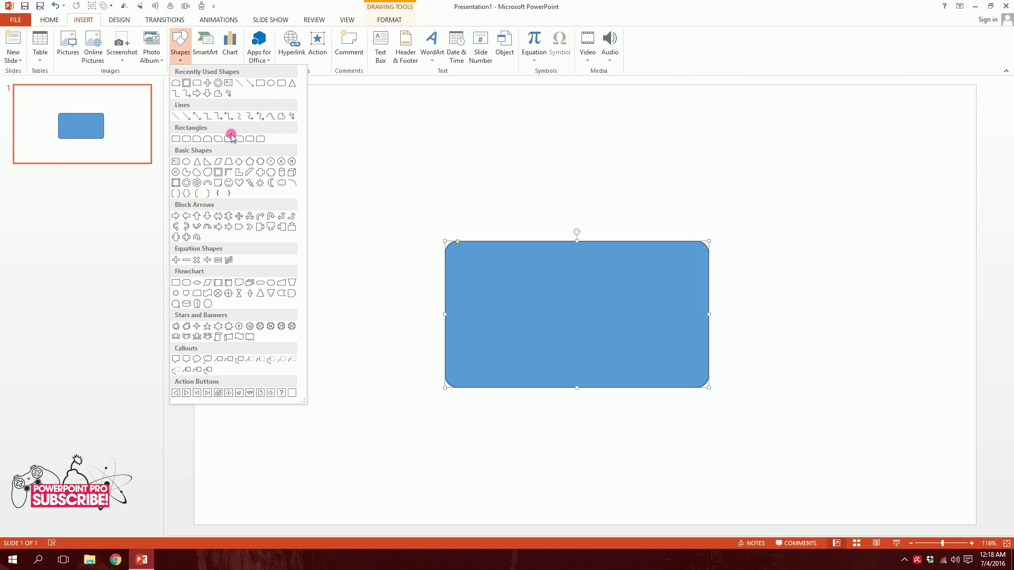
{"action": "left_click", "coordinate": [228, 162]}
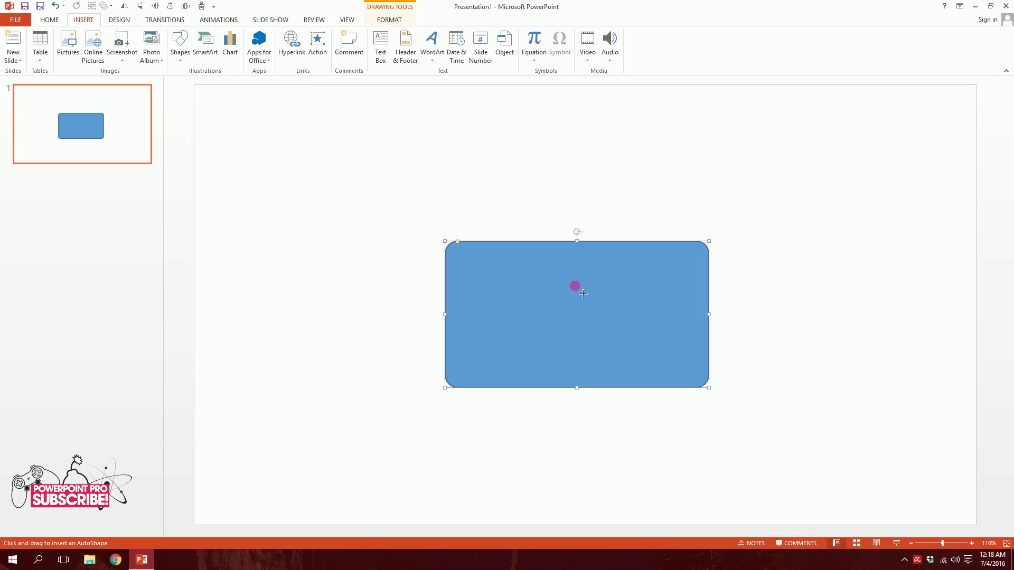
{"action": "left_click_drag", "start_coordinate": [504, 254], "coordinate": [641, 224]}
{"action": "left_click_drag", "start_coordinate": [516, 227], "coordinate": [579, 240]}
Step: Select both shapes and merge them with Union into one camera body
{"action": "left_click", "coordinate": [667, 162]}
{"action": "mouse_move", "coordinate": [835, 149]}
{"action": "left_mouse_down"}
{"action": "mouse_move", "coordinate": [712, 295]}
{"action": "mouse_move", "coordinate": [379, 407]}
{"action": "left_mouse_up"}
{"action": "left_click", "coordinate": [390, 19]}
{"action": "left_click", "coordinate": [109, 59]}
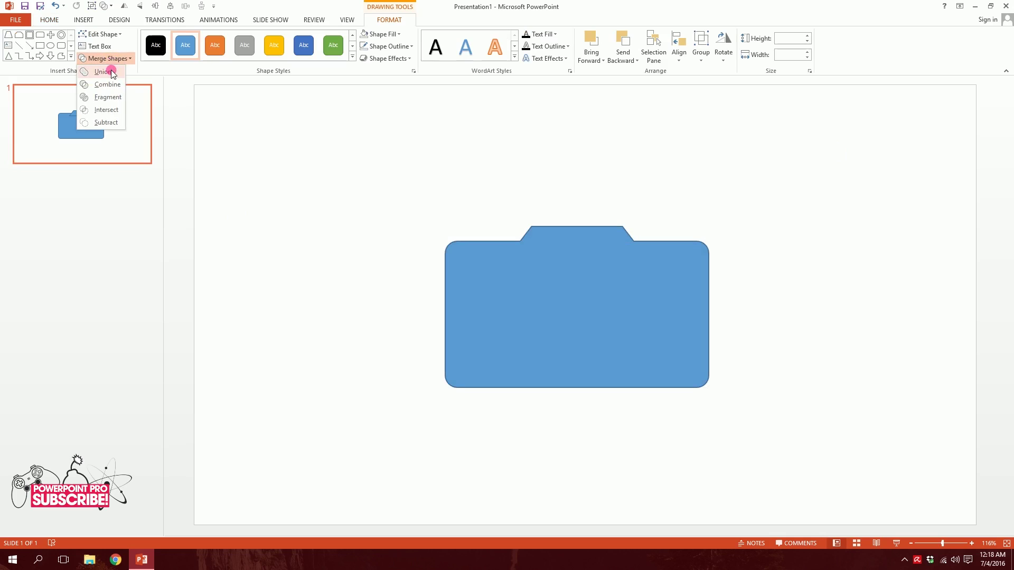
{"action": "left_click", "coordinate": [112, 72]}
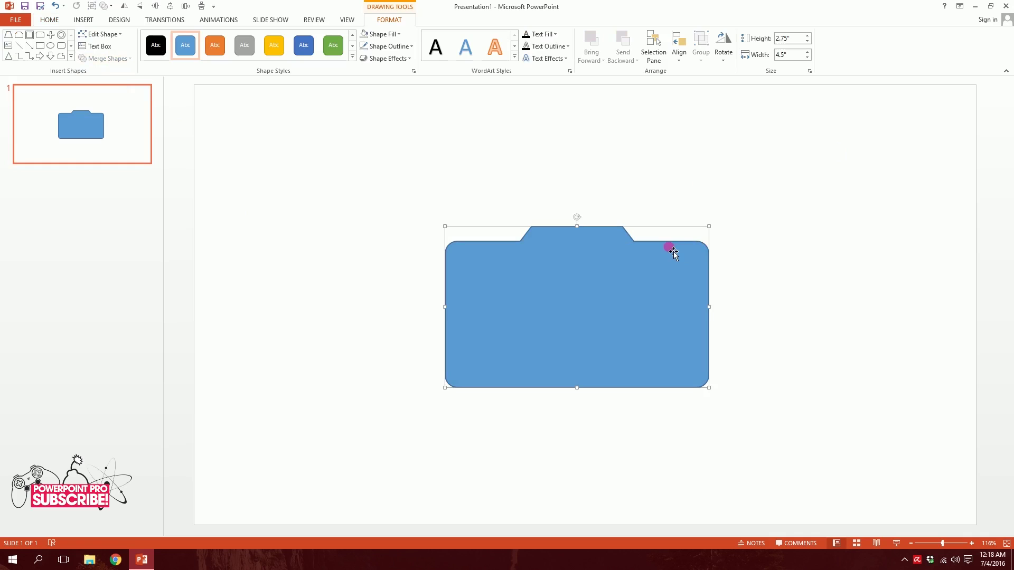
Step: Give the camera body a dark outline, no fill and a 6 pt line weight
{"action": "left_click", "coordinate": [372, 48]}
{"action": "mouse_move", "coordinate": [590, 312]}
{"action": "left_mouse_down"}
{"action": "mouse_move", "coordinate": [587, 303]}
{"action": "mouse_move", "coordinate": [587, 315]}
{"action": "mouse_move", "coordinate": [600, 305]}
{"action": "left_mouse_up"}
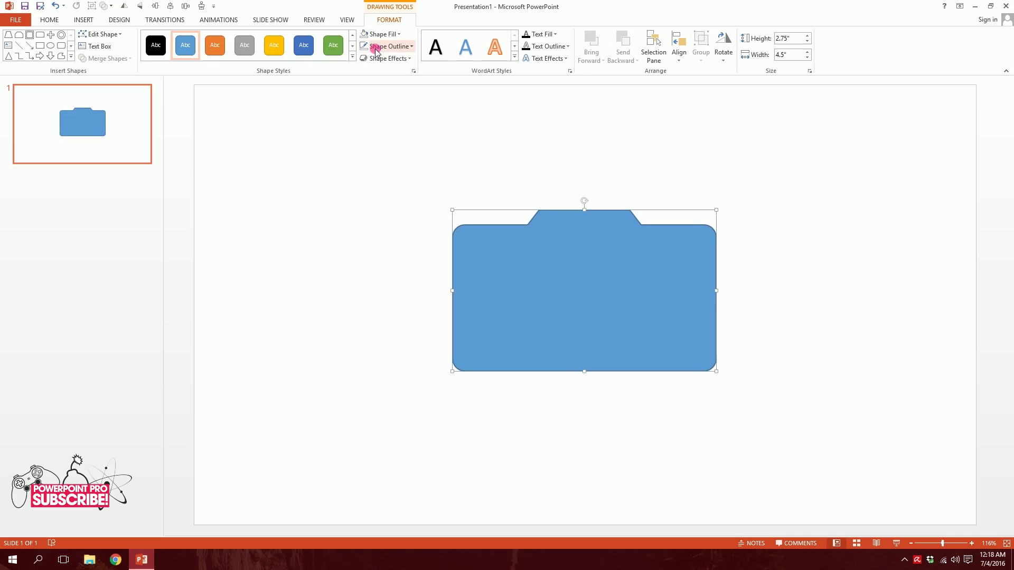
{"action": "left_click", "coordinate": [375, 48]}
{"action": "left_click", "coordinate": [366, 141]}
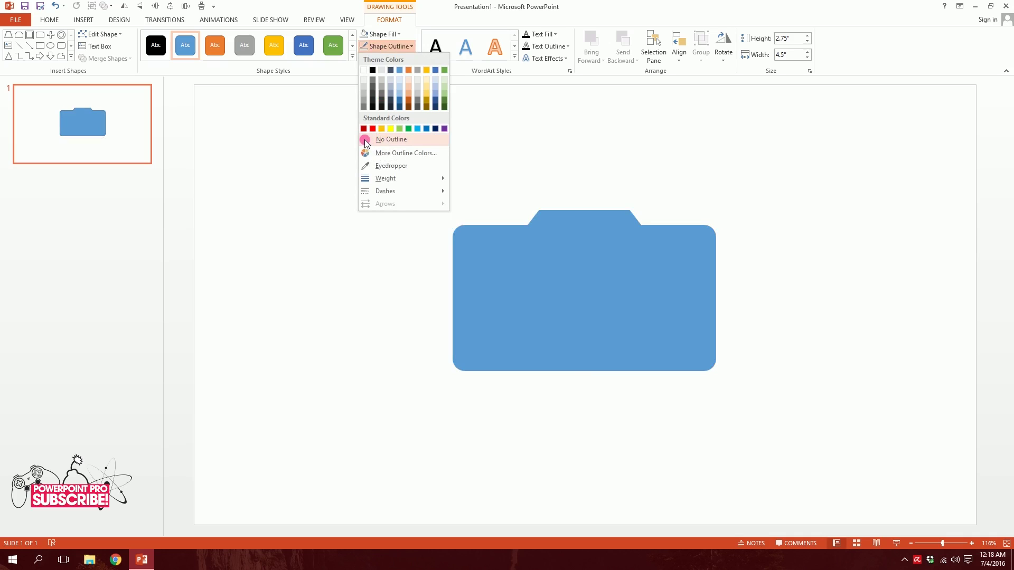
{"action": "left_click", "coordinate": [374, 96]}
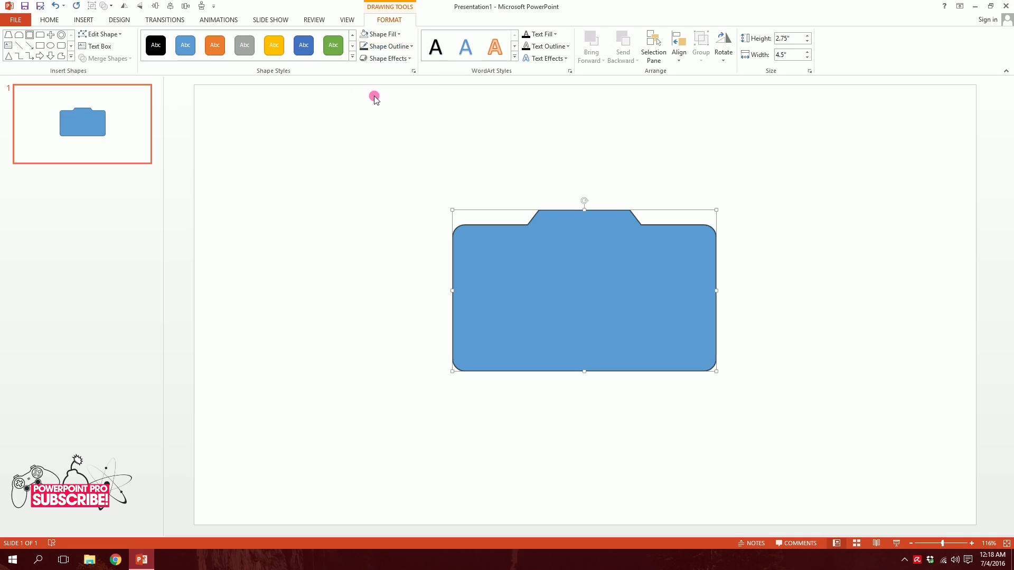
{"action": "left_click", "coordinate": [387, 32]}
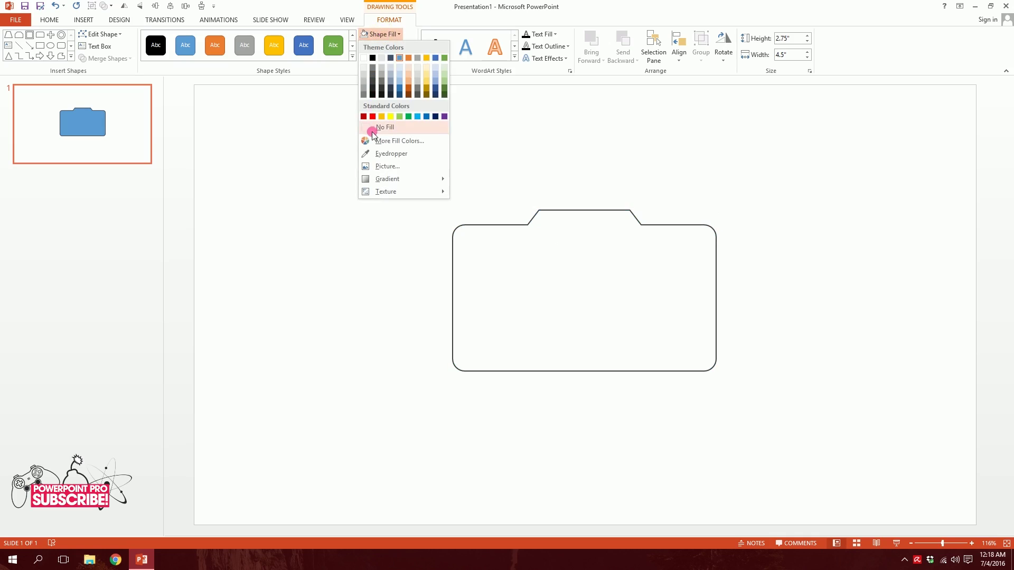
{"action": "left_click", "coordinate": [368, 129]}
{"action": "left_click", "coordinate": [389, 45]}
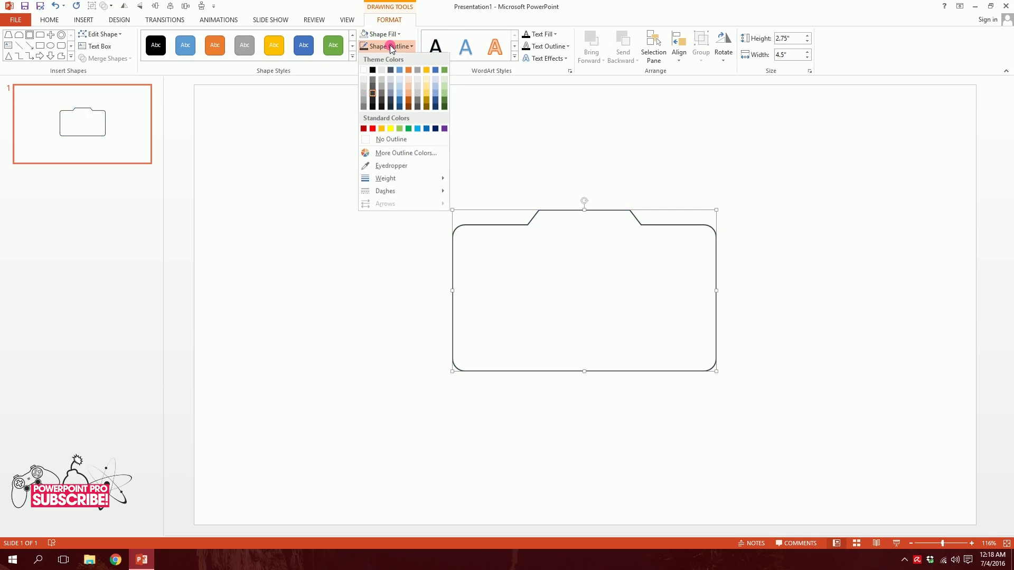
{"action": "mouse_move", "coordinate": [390, 179]}
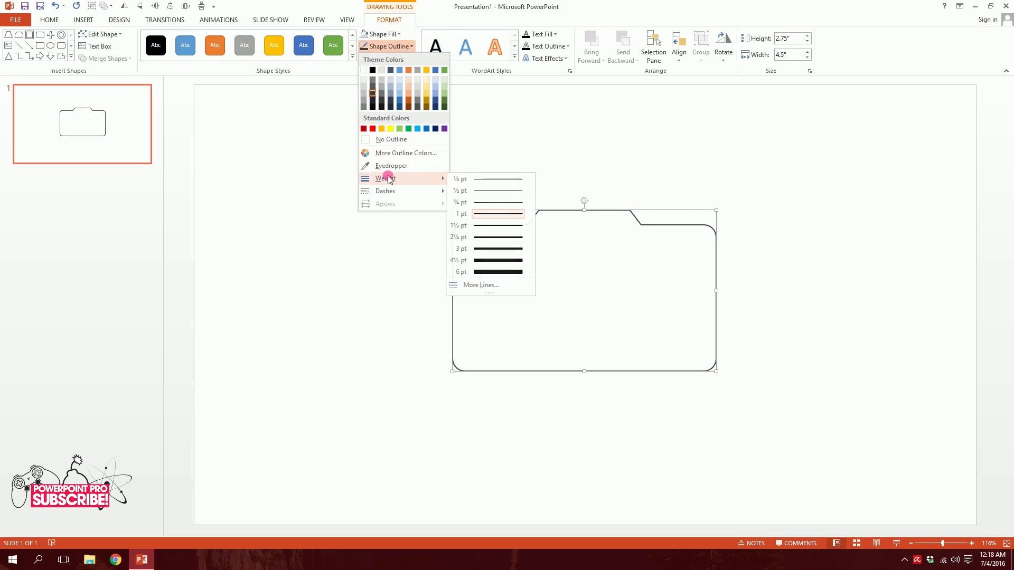
{"action": "left_click", "coordinate": [490, 260]}
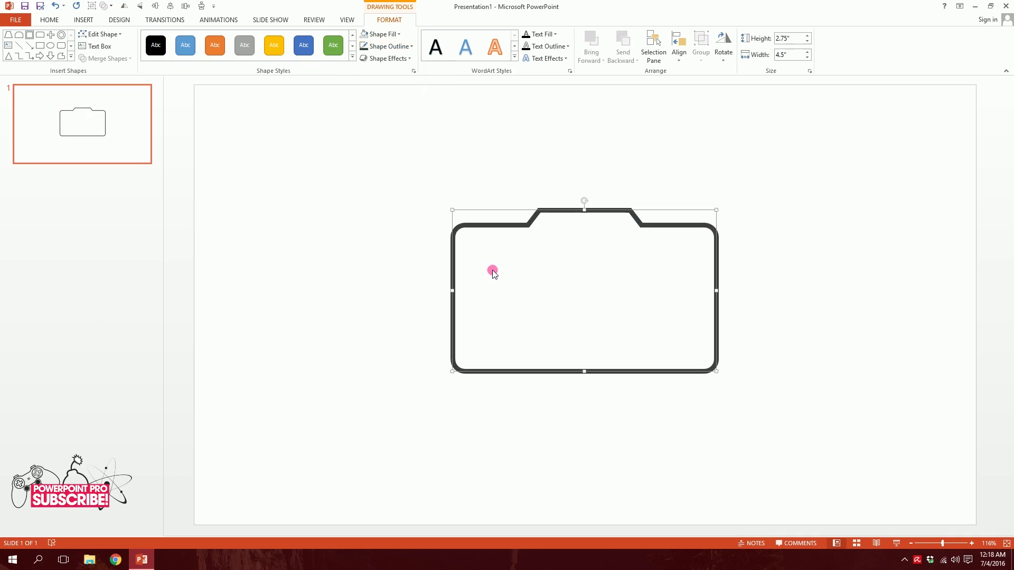
Step: Set the outline's cap type and join type to Round in Format Shape
{"action": "left_click", "coordinate": [413, 73]}
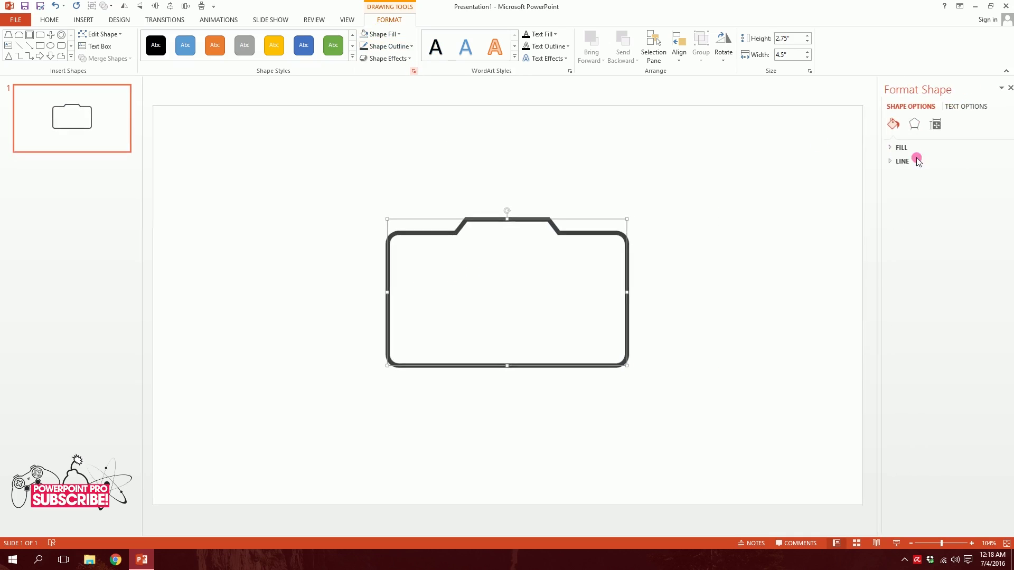
{"action": "left_click", "coordinate": [905, 162]}
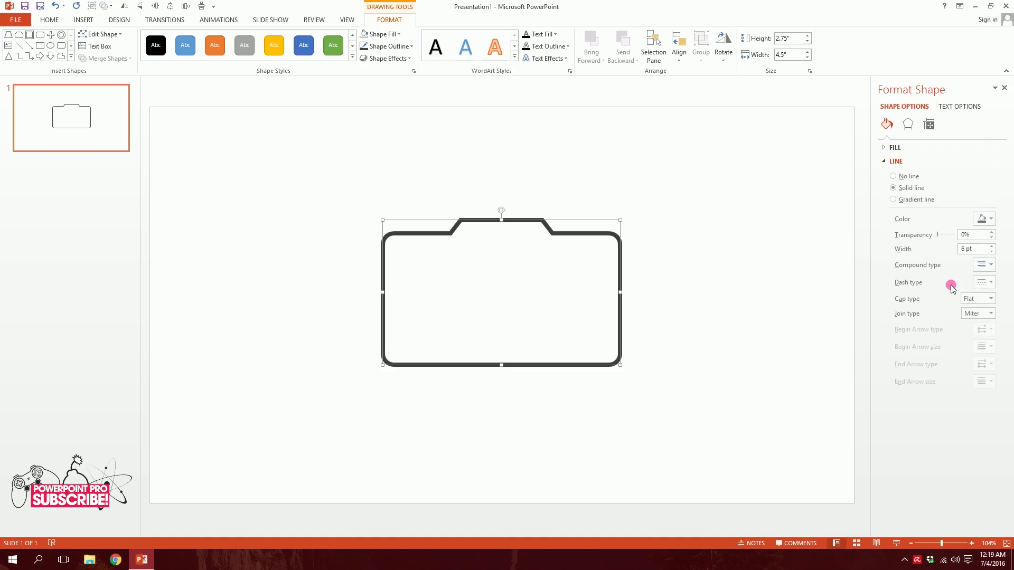
{"action": "left_click", "coordinate": [991, 300]}
{"action": "left_click", "coordinate": [980, 320]}
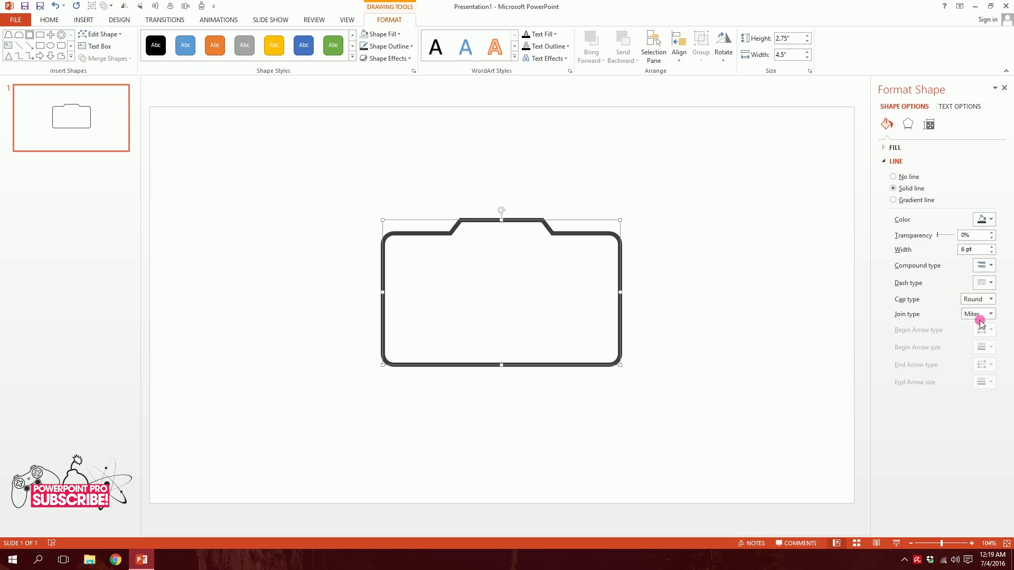
{"action": "left_click", "coordinate": [991, 315]}
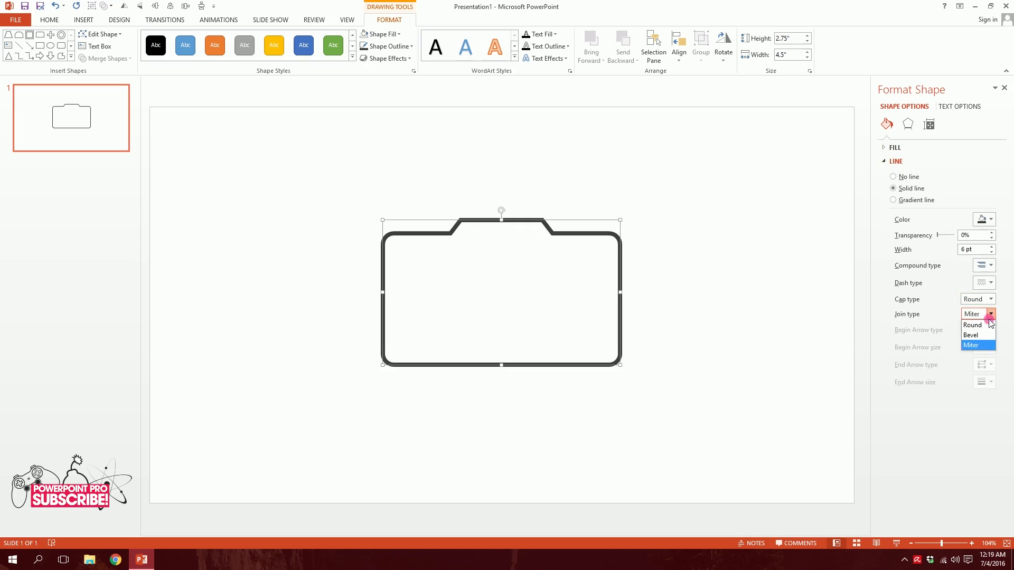
{"action": "left_click", "coordinate": [985, 327]}
{"action": "left_click", "coordinate": [715, 233]}
{"action": "left_click", "coordinate": [593, 232]}
{"action": "left_click", "coordinate": [633, 191]}
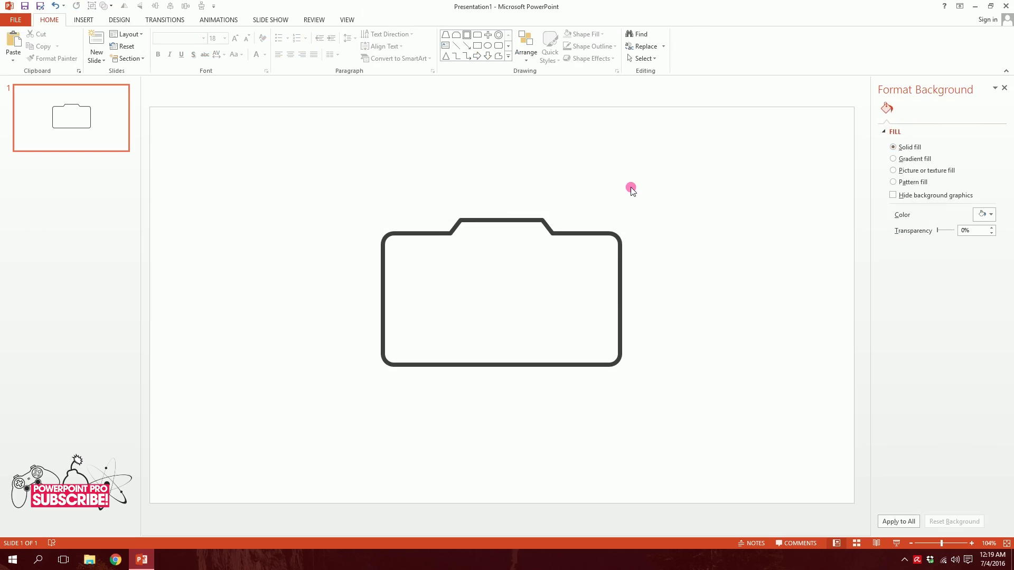
Step: Draw a donut shape inside the camera body
{"action": "left_click", "coordinate": [82, 20]}
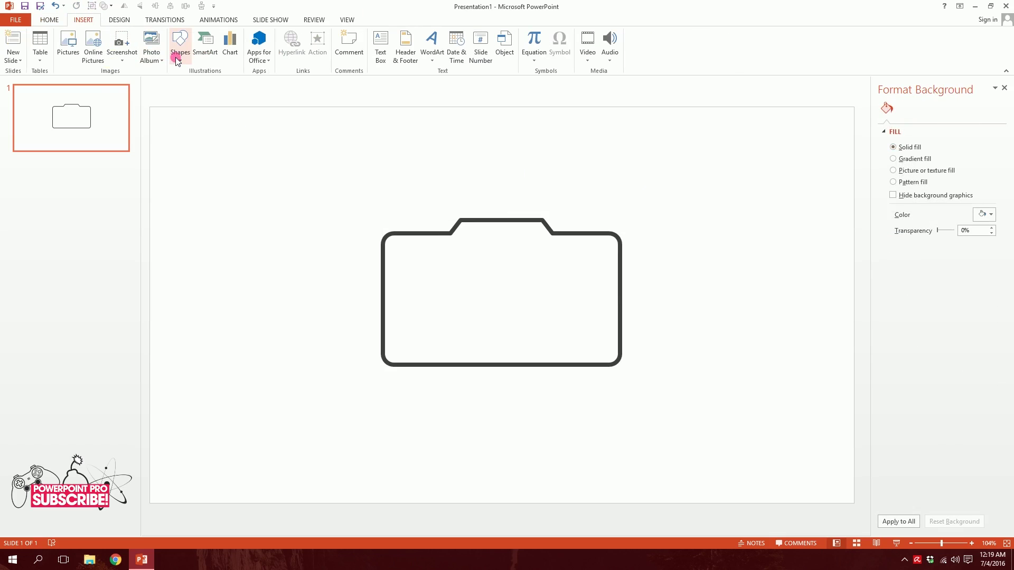
{"action": "left_click", "coordinate": [180, 45]}
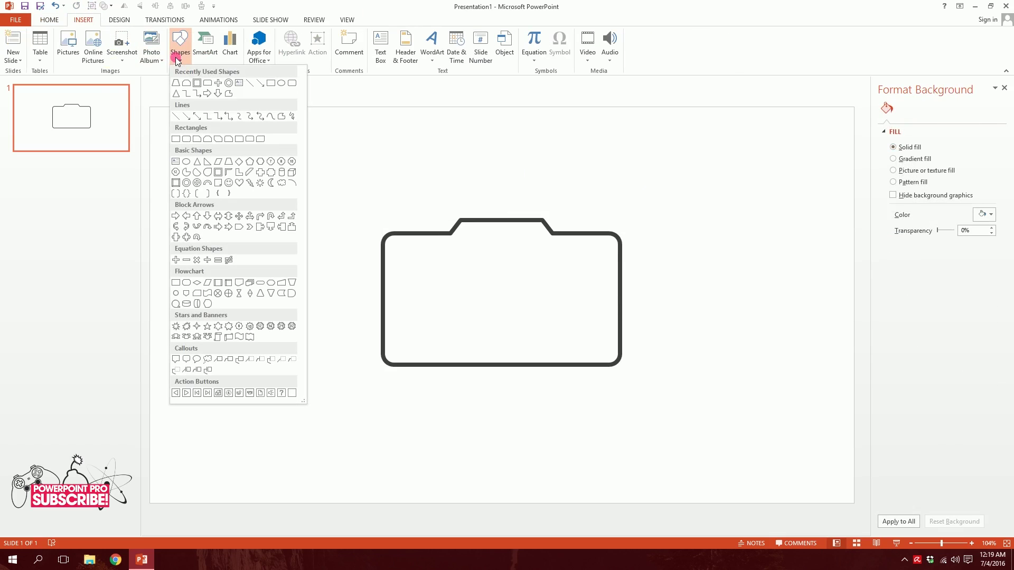
{"action": "left_click", "coordinate": [186, 184]}
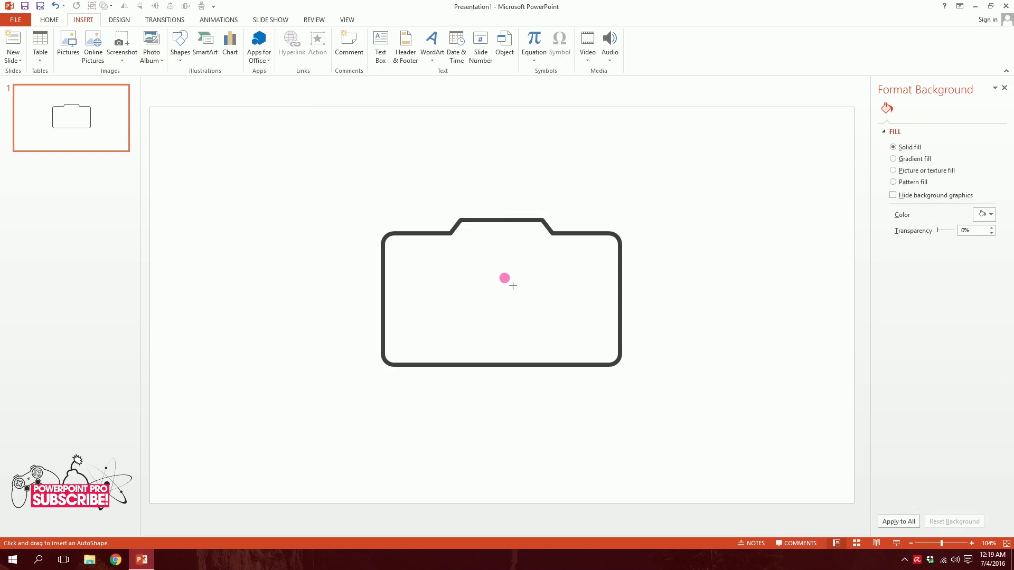
{"action": "left_click_drag", "start_coordinate": [480, 271], "coordinate": [450, 300]}
{"action": "left_click", "coordinate": [377, 47]}
Step: Copy the body's dark 6 pt outline style onto the donut with Format Painter
{"action": "left_click", "coordinate": [428, 234]}
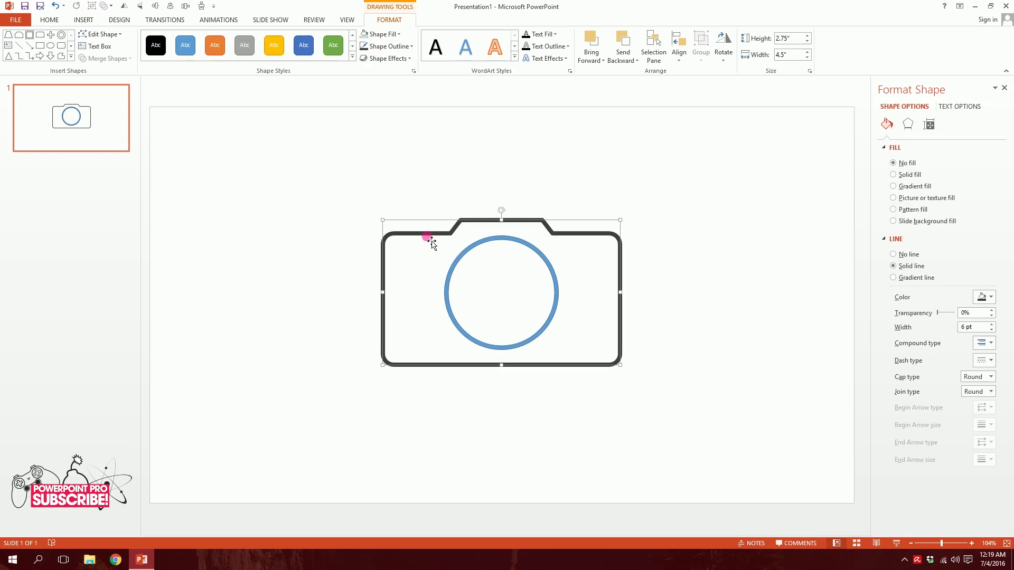
{"action": "left_click", "coordinate": [52, 20]}
{"action": "left_click", "coordinate": [53, 58]}
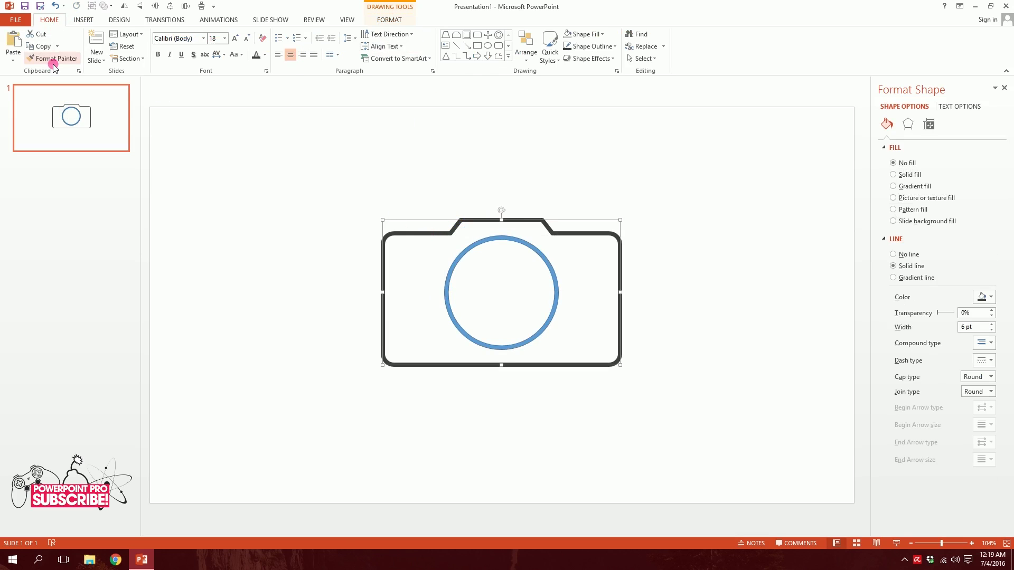
{"action": "left_click", "coordinate": [487, 236]}
{"action": "left_click", "coordinate": [516, 173]}
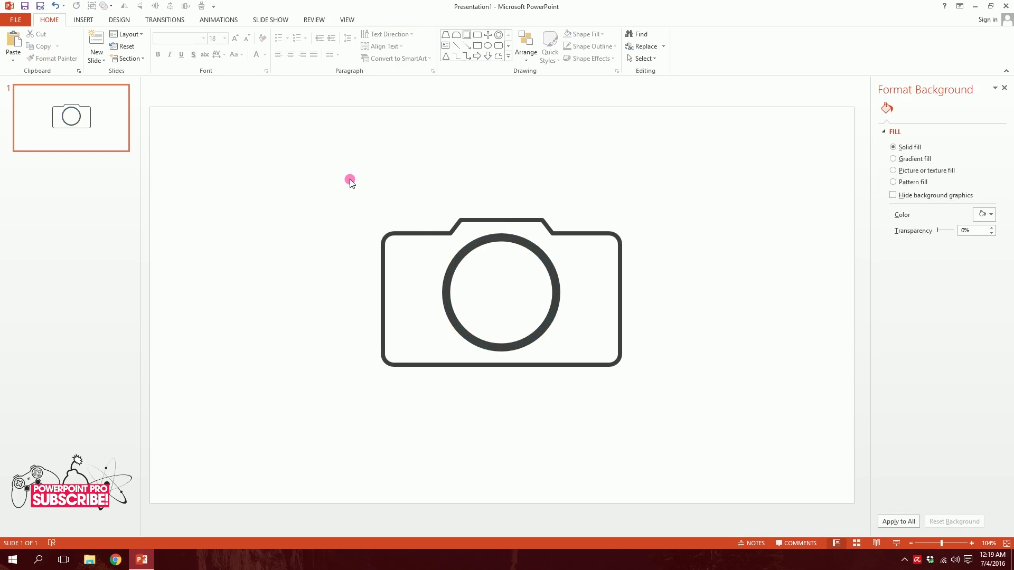
Step: Insert a Blank layout slide and draw a 6.33"-tall Flowchart: Collate hourglass down its middle
{"action": "left_click", "coordinate": [97, 56]}
{"action": "left_click", "coordinate": [122, 193]}
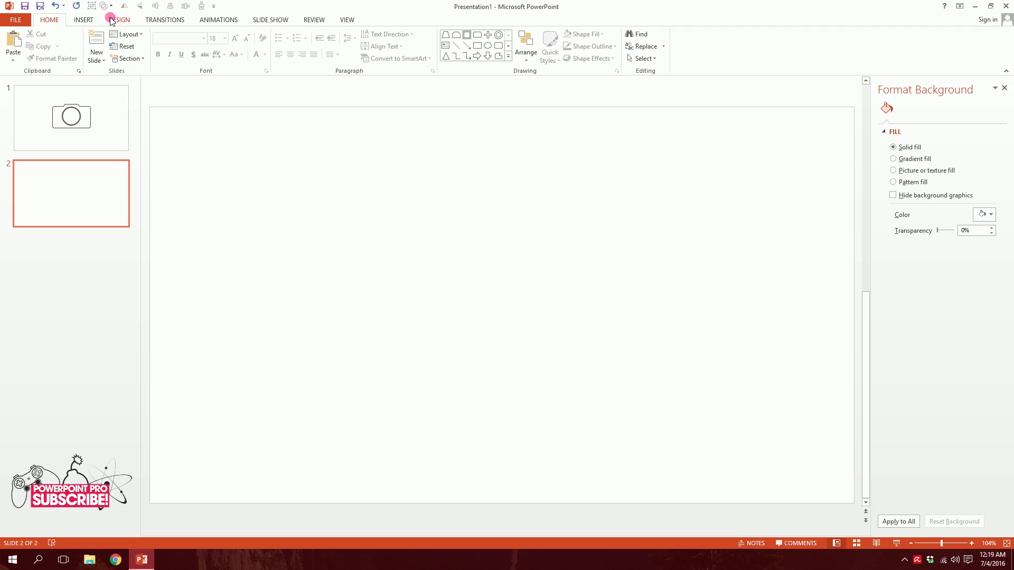
{"action": "left_click", "coordinate": [83, 19]}
{"action": "left_click", "coordinate": [180, 53]}
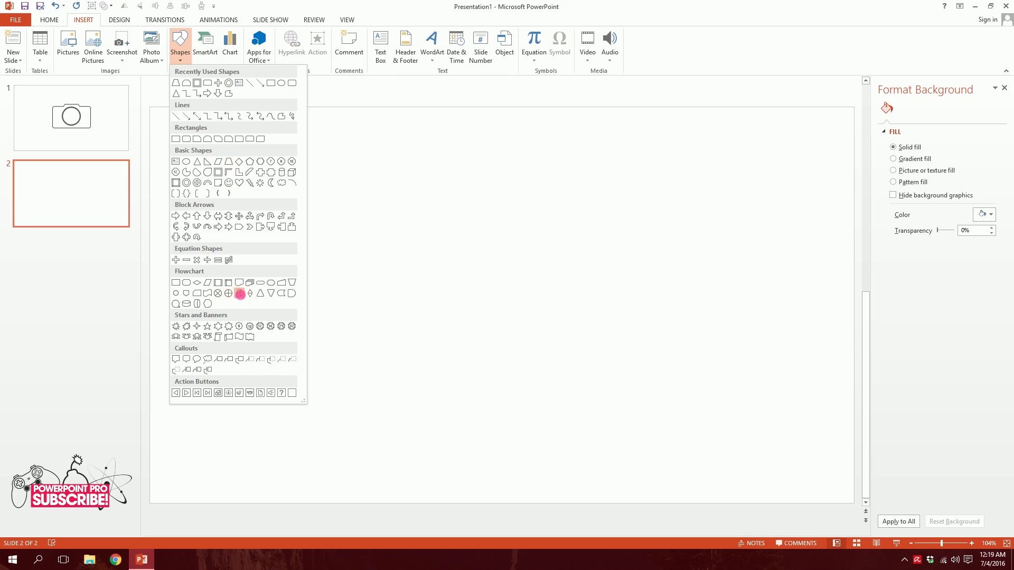
{"action": "left_click", "coordinate": [241, 294]}
{"action": "mouse_move", "coordinate": [465, 160]}
{"action": "left_mouse_down"}
{"action": "mouse_move", "coordinate": [554, 381]}
{"action": "mouse_move", "coordinate": [564, 432]}
{"action": "mouse_move", "coordinate": [516, 492]}
{"action": "mouse_move", "coordinate": [491, 444]}
{"action": "left_mouse_up"}
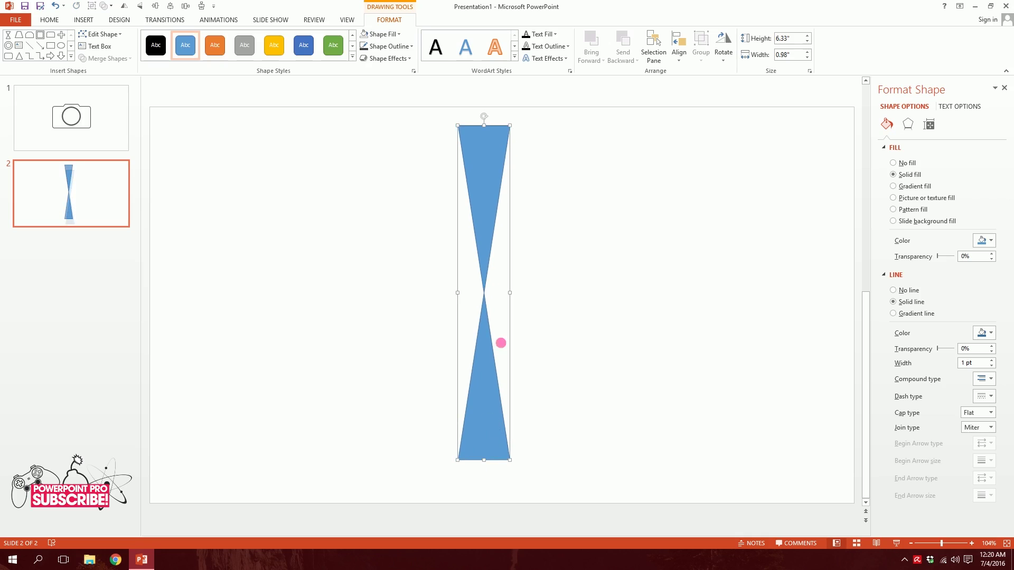
Step: Duplicate the collate shape, rotate the copy 30° and move it across the shared centre
{"action": "key", "text": "ctrl+d"}
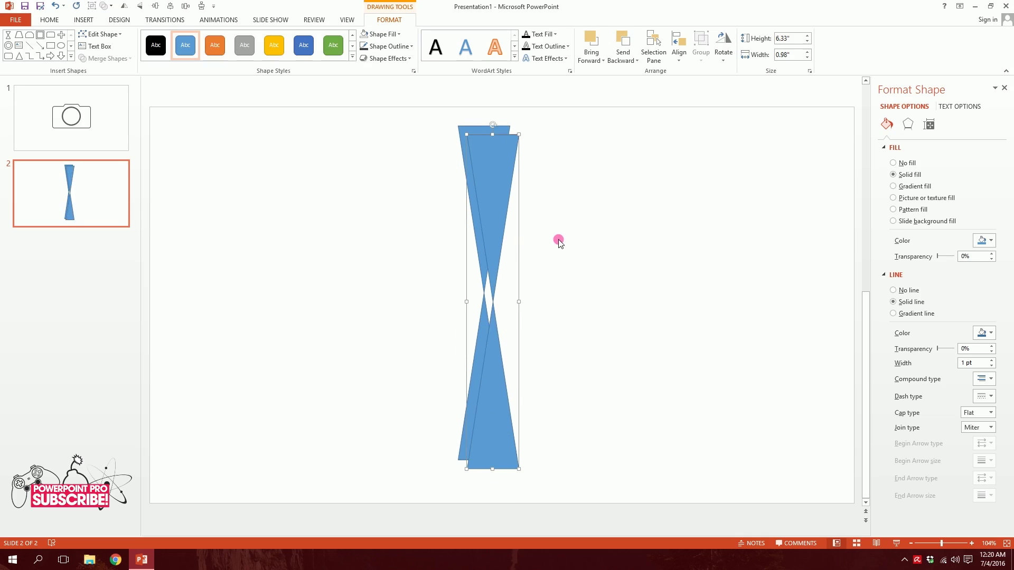
{"action": "key", "text": "alt"}
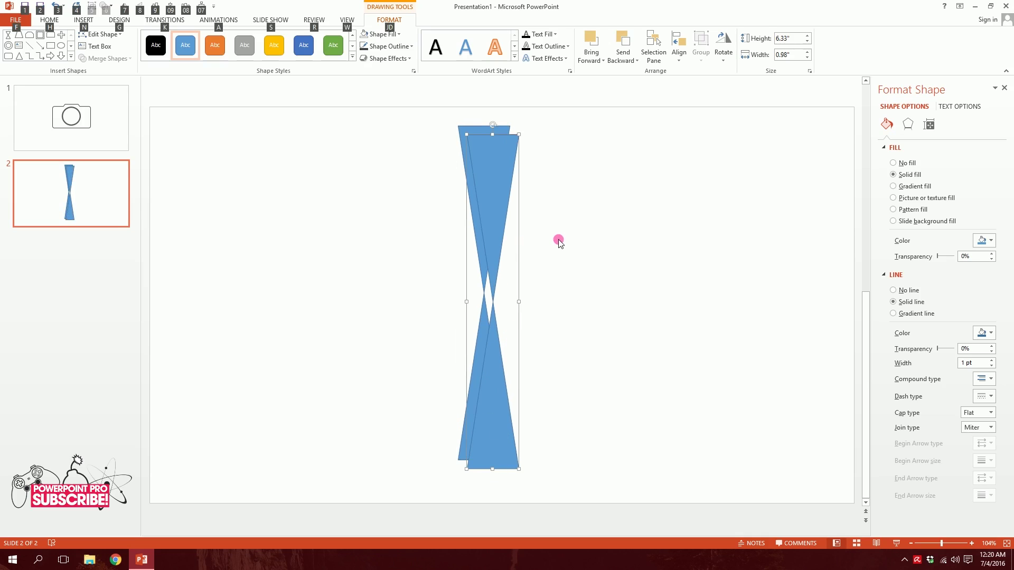
{"action": "key", "text": "alt+Right"}
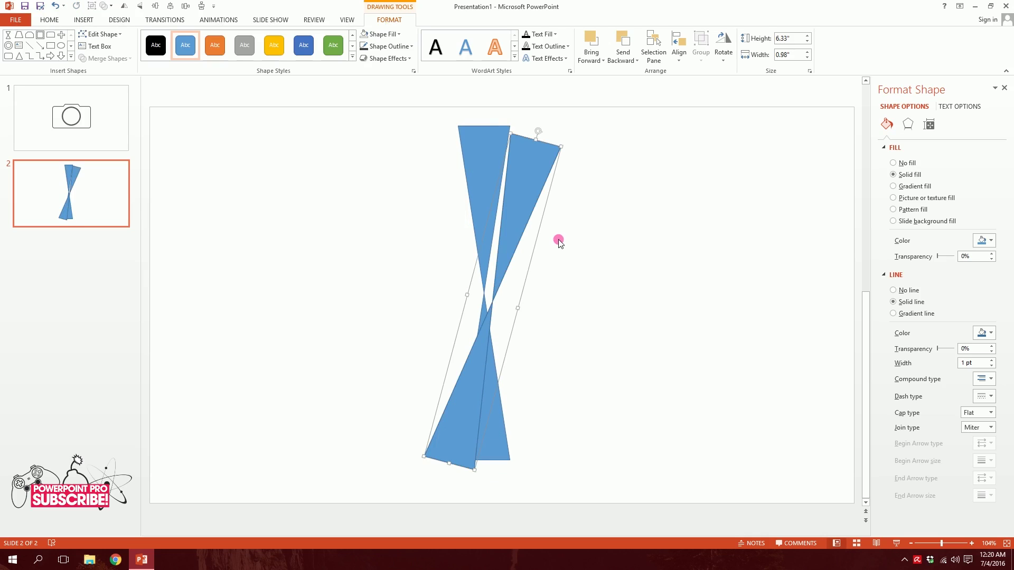
{"action": "key", "text": "alt+Right"}
{"action": "mouse_move", "coordinate": [534, 220]}
{"action": "left_mouse_down"}
{"action": "mouse_move", "coordinate": [518, 201]}
{"action": "mouse_move", "coordinate": [527, 207]}
{"action": "left_mouse_up"}
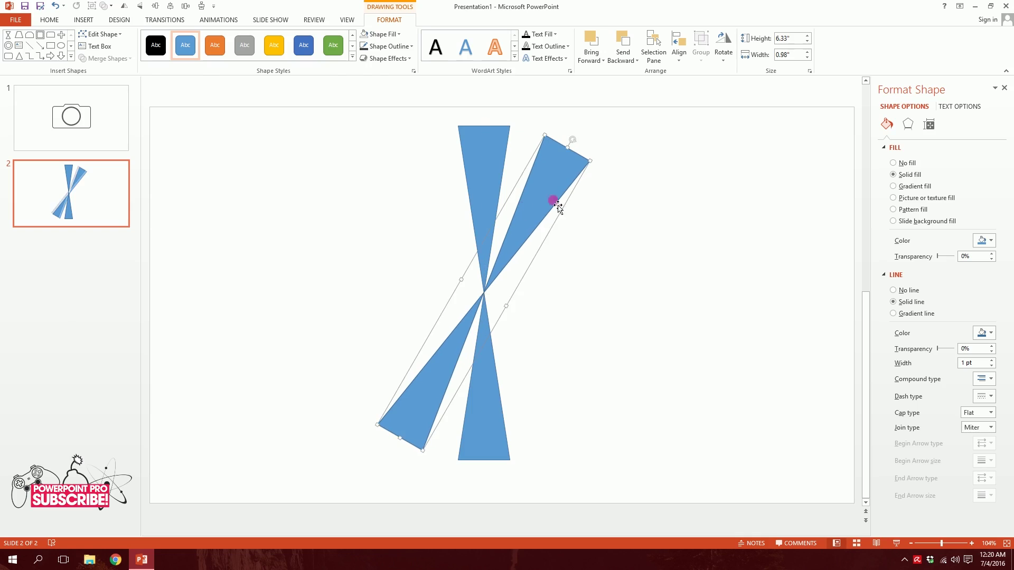
{"action": "left_click", "coordinate": [606, 208]}
{"action": "left_click", "coordinate": [563, 190]}
Step: Make four more duplicates, each rotated 15° further clockwise, then select all the wedges
{"action": "key", "text": "ctrl+d"}
{"action": "key", "text": "alt+Right"}
{"action": "key", "text": "alt+Right"}
{"action": "key", "text": "ctrl+d"}
{"action": "key", "text": "alt+Right"}
{"action": "key", "text": "alt+Right"}
{"action": "key", "text": "ctrl+d"}
{"action": "key", "text": "alt+Right"}
{"action": "key", "text": "alt+Right"}
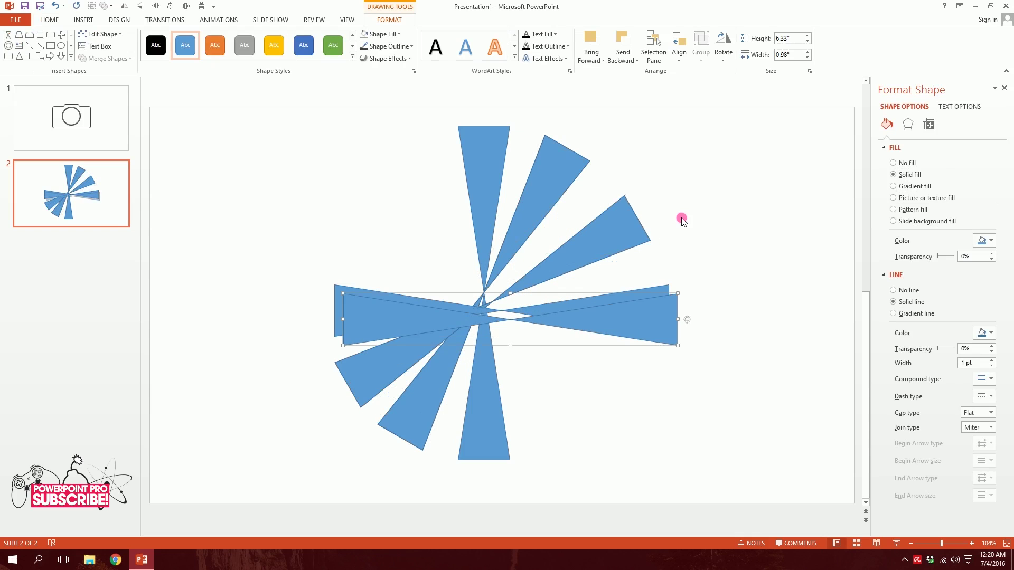
{"action": "key", "text": "ctrl+d"}
{"action": "key", "text": "alt+Right"}
{"action": "key", "text": "alt+Right"}
{"action": "key", "text": "alt+Right"}
{"action": "key", "text": "alt+Right"}
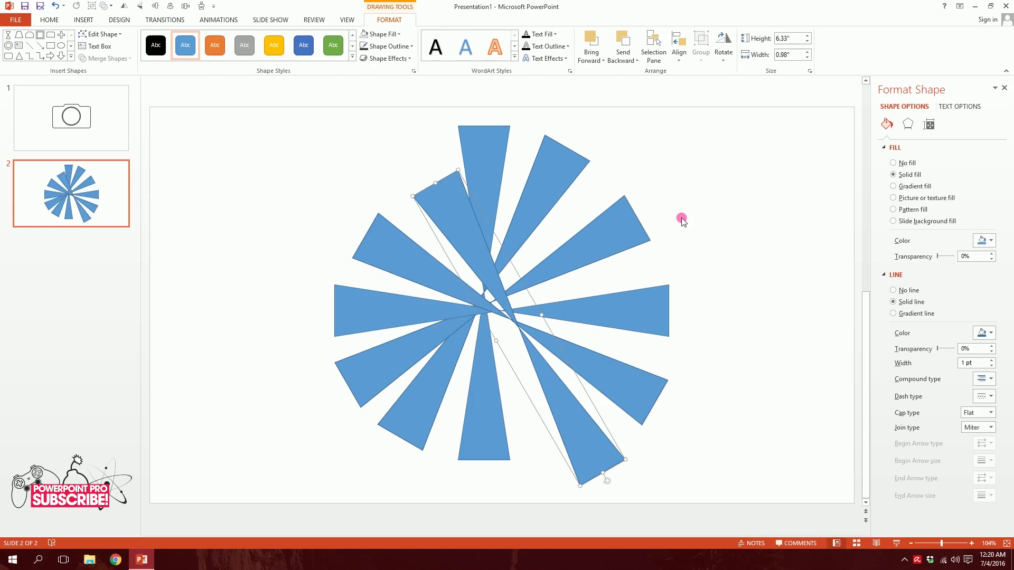
{"action": "left_click", "coordinate": [686, 215]}
{"action": "left_click_drag", "start_coordinate": [777, 100], "coordinate": [330, 491]}
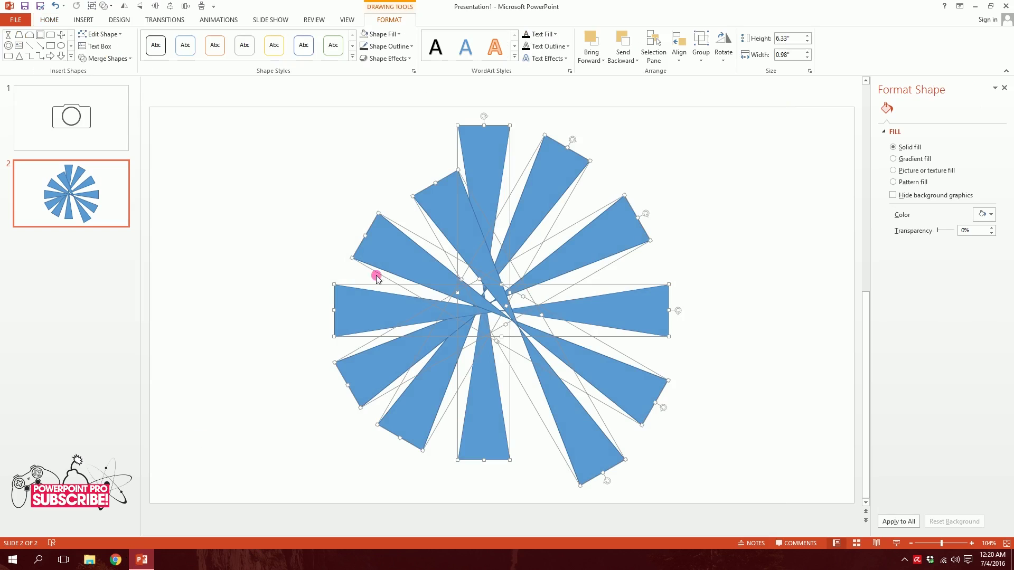
Step: Align the wedges with Align Center and Align Middle
{"action": "left_click", "coordinate": [679, 53]}
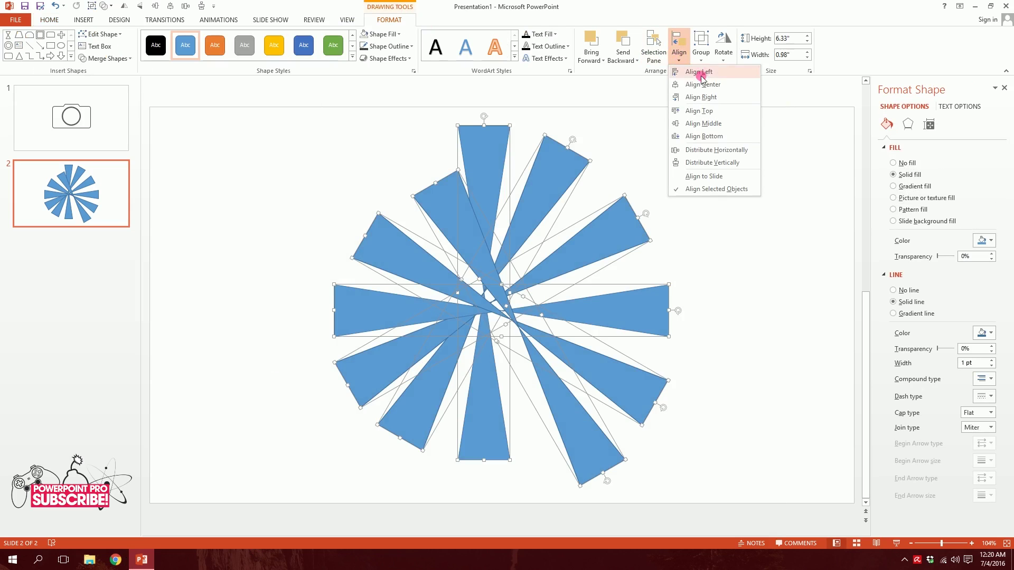
{"action": "left_click", "coordinate": [705, 82]}
{"action": "left_click", "coordinate": [682, 57]}
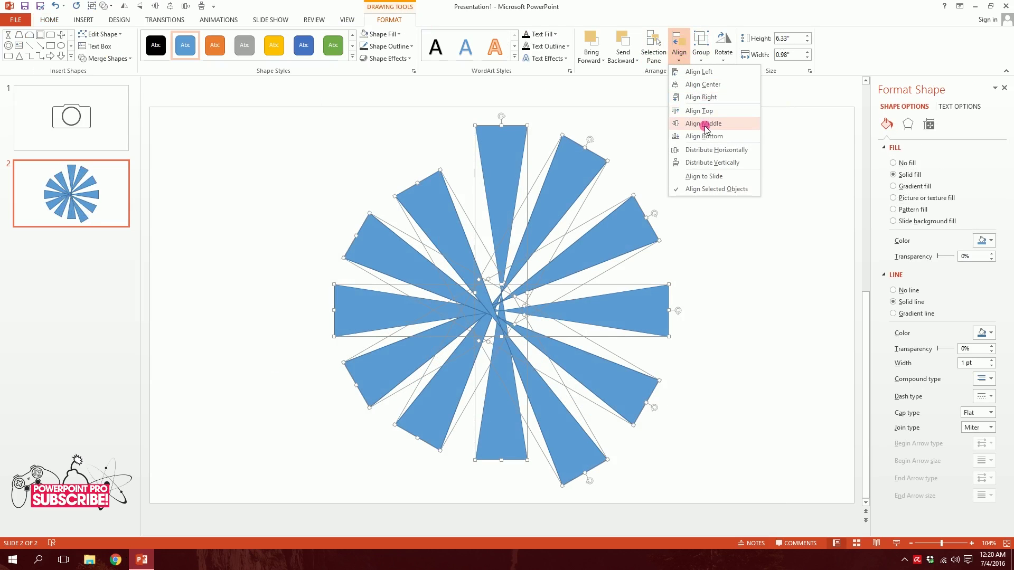
{"action": "left_click", "coordinate": [702, 128]}
{"action": "left_click", "coordinate": [656, 169]}
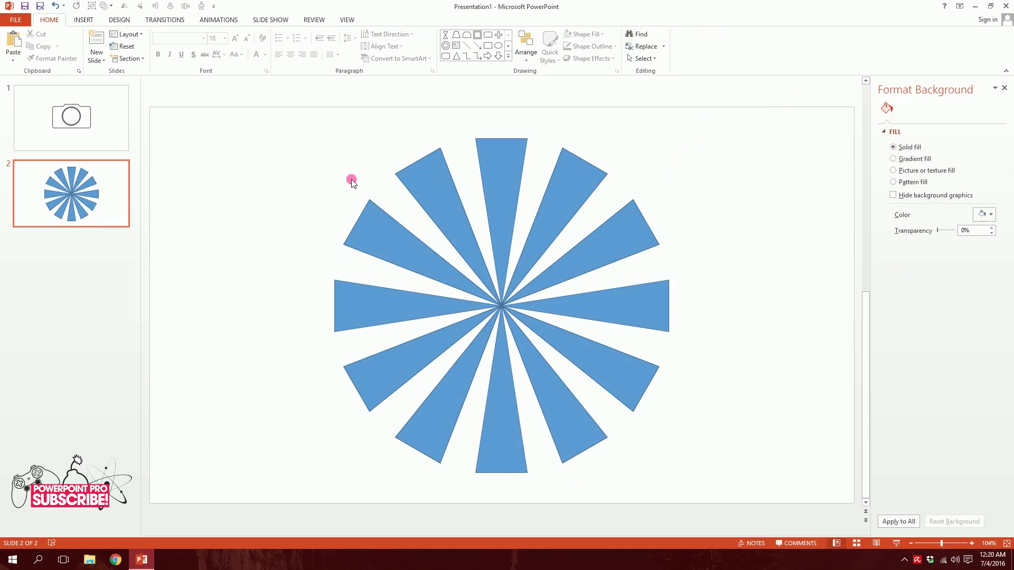
Step: Select every wedge and merge them with Union into one starburst shape
{"action": "left_click_drag", "start_coordinate": [234, 109], "coordinate": [818, 561]}
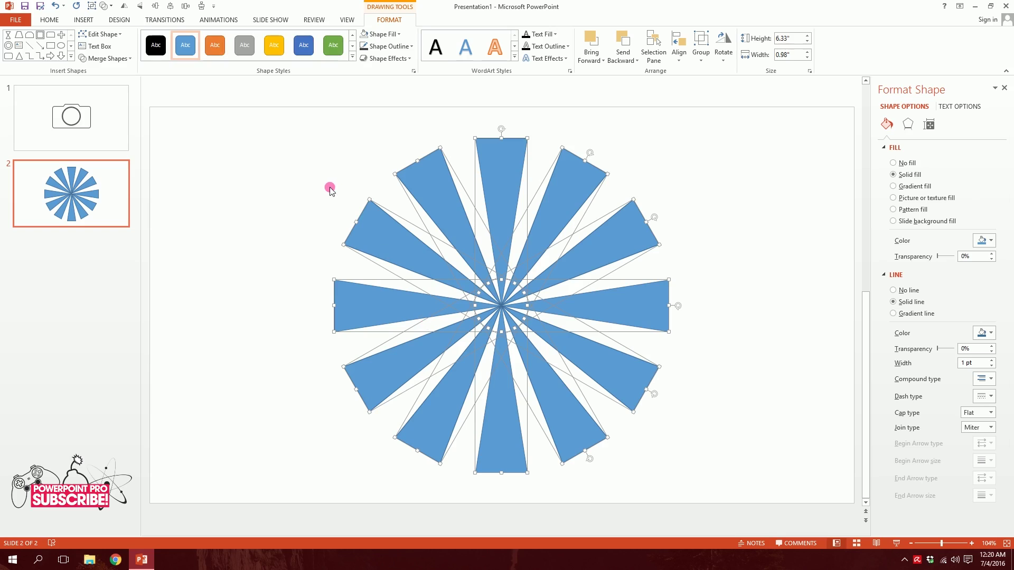
{"action": "left_click", "coordinate": [100, 59]}
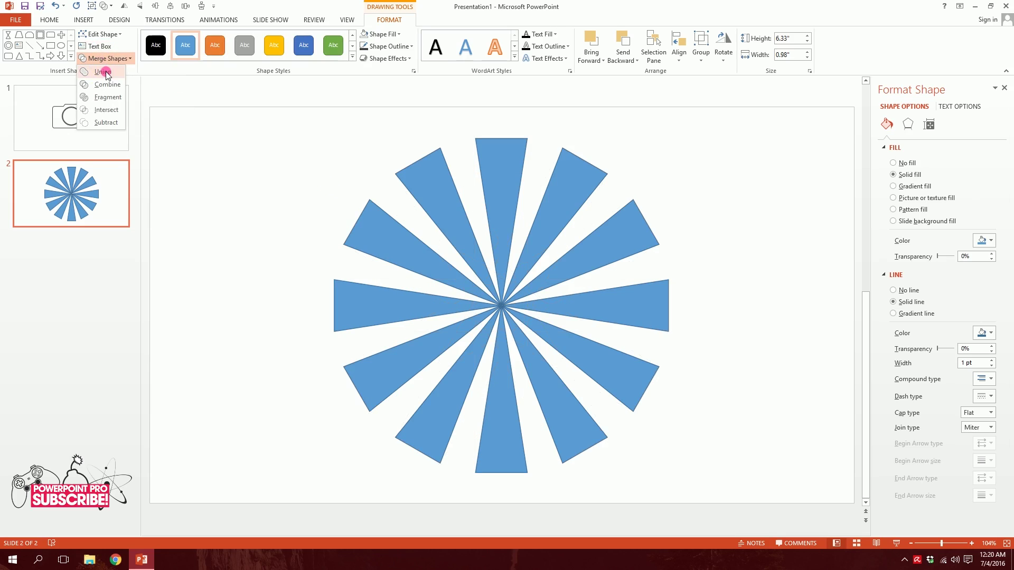
{"action": "left_click", "coordinate": [107, 72]}
{"action": "left_click", "coordinate": [280, 161]}
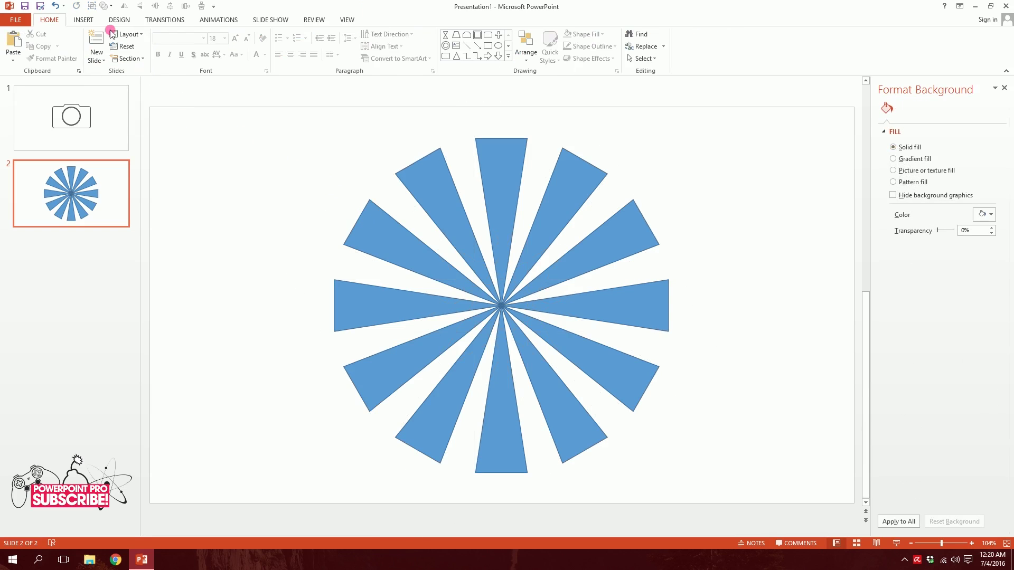
{"action": "left_click", "coordinate": [91, 21]}
{"action": "left_click", "coordinate": [180, 45]}
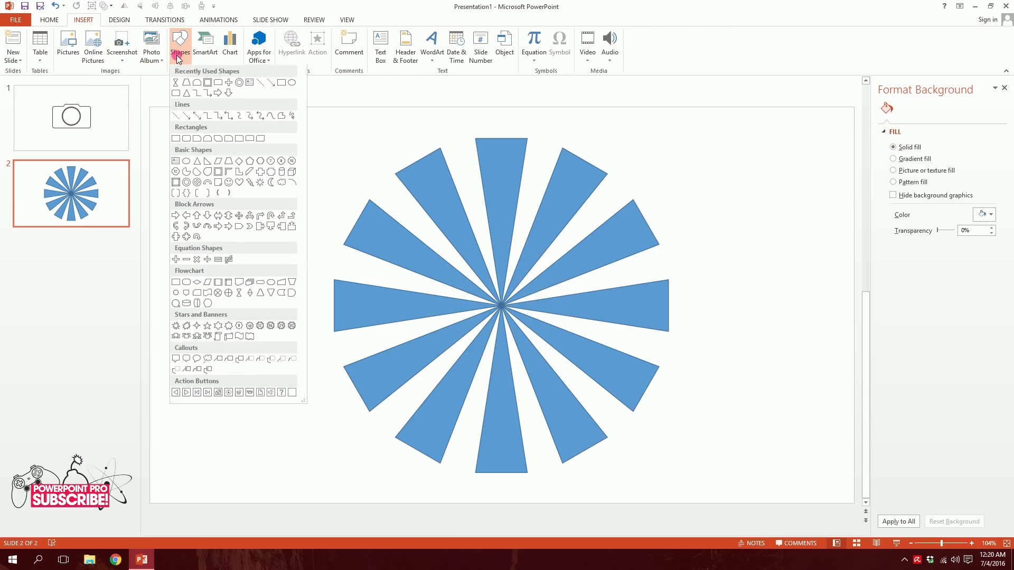
Step: Draw a 5.87" donut centred over the starburst, widening its hole to reveal the rays
{"action": "left_click", "coordinate": [191, 185]}
{"action": "mouse_move", "coordinate": [330, 104]}
{"action": "left_mouse_down"}
{"action": "mouse_move", "coordinate": [623, 342]}
{"action": "mouse_move", "coordinate": [642, 417]}
{"action": "left_mouse_up"}
{"action": "mouse_move", "coordinate": [602, 295]}
{"action": "left_mouse_down"}
{"action": "mouse_move", "coordinate": [640, 357]}
{"action": "mouse_move", "coordinate": [629, 338]}
{"action": "left_mouse_up"}
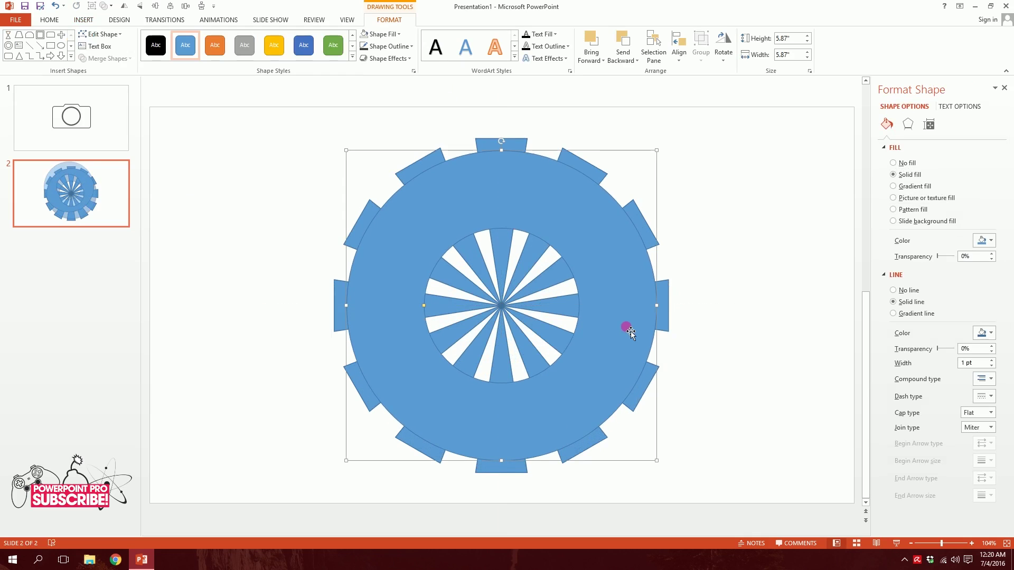
{"action": "left_click_drag", "start_coordinate": [417, 309], "coordinate": [417, 309]}
{"action": "left_click_drag", "start_coordinate": [799, 115], "coordinate": [230, 534]}
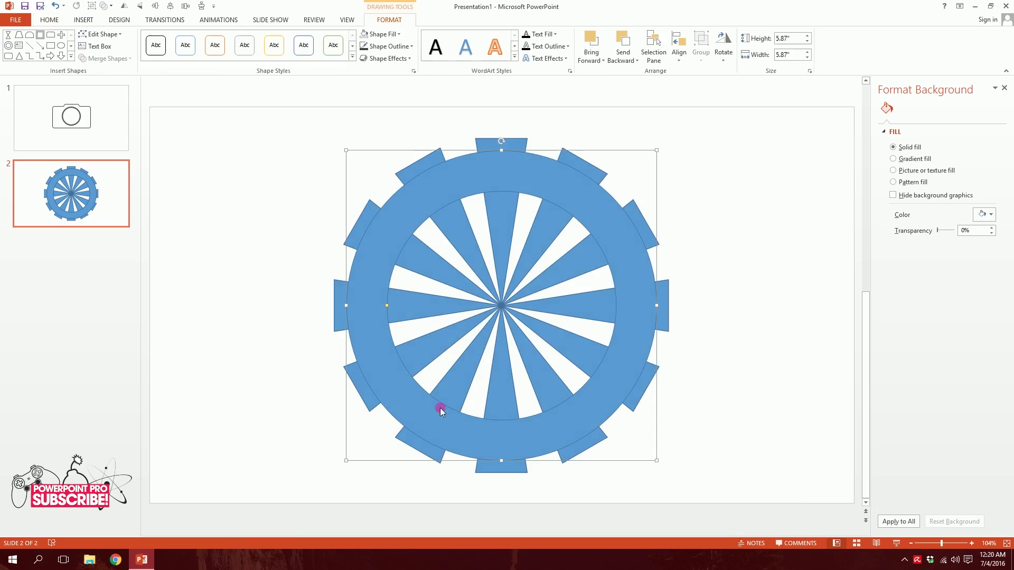
{"action": "left_click", "coordinate": [715, 139]}
{"action": "left_click_drag", "start_coordinate": [790, 105], "coordinate": [142, 537]}
Step: Copy the ring-and-starburst gear to the left and rotate the right gear's shapes
{"action": "left_click", "coordinate": [466, 199]}
{"action": "left_click", "coordinate": [560, 190], "text": "shift"}
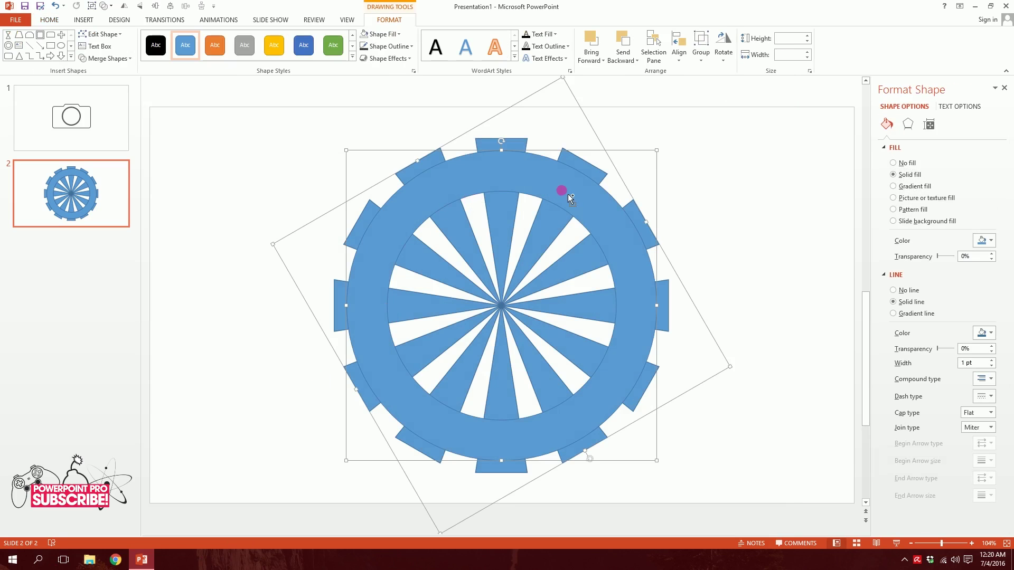
{"action": "left_click_drag", "start_coordinate": [642, 262], "coordinate": [280, 288], "text": "ctrl"}
{"action": "scroll", "coordinate": [407, 197], "scroll_direction": "down", "scroll_amount": 4}
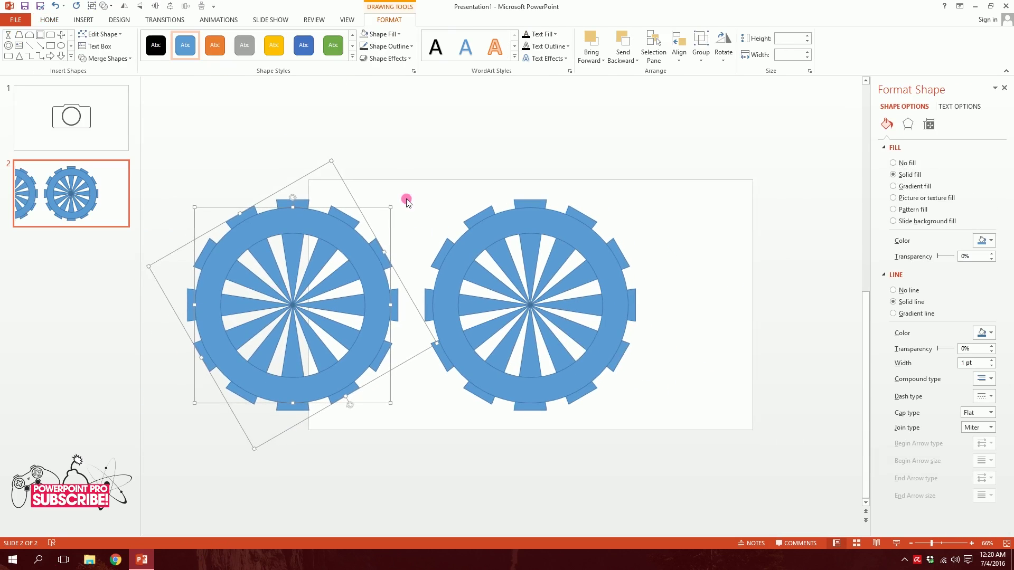
{"action": "left_click", "coordinate": [408, 190]}
{"action": "left_click_drag", "start_coordinate": [372, 154], "coordinate": [615, 422]}
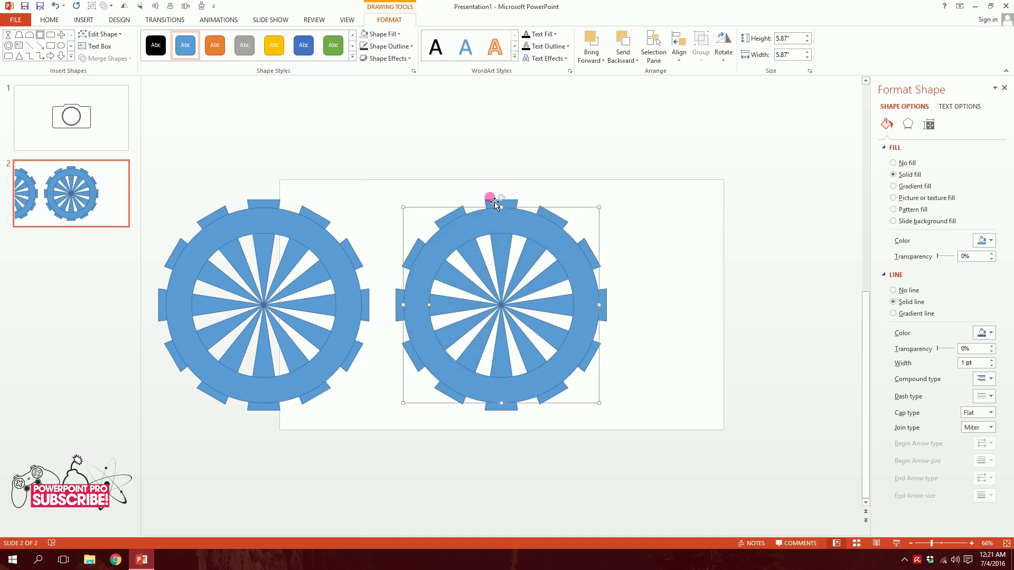
{"action": "left_click_drag", "start_coordinate": [520, 198], "coordinate": [738, 256]}
Step: Try Merge Shapes > Fragment on the right gear, pull out pieces, then undo it
{"action": "left_click", "coordinate": [105, 58]}
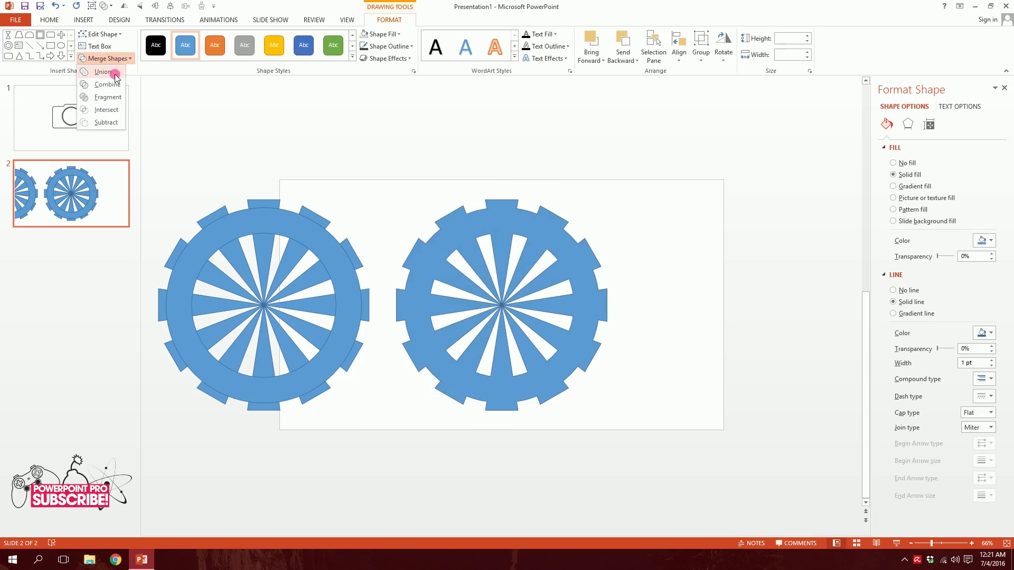
{"action": "left_click", "coordinate": [108, 97]}
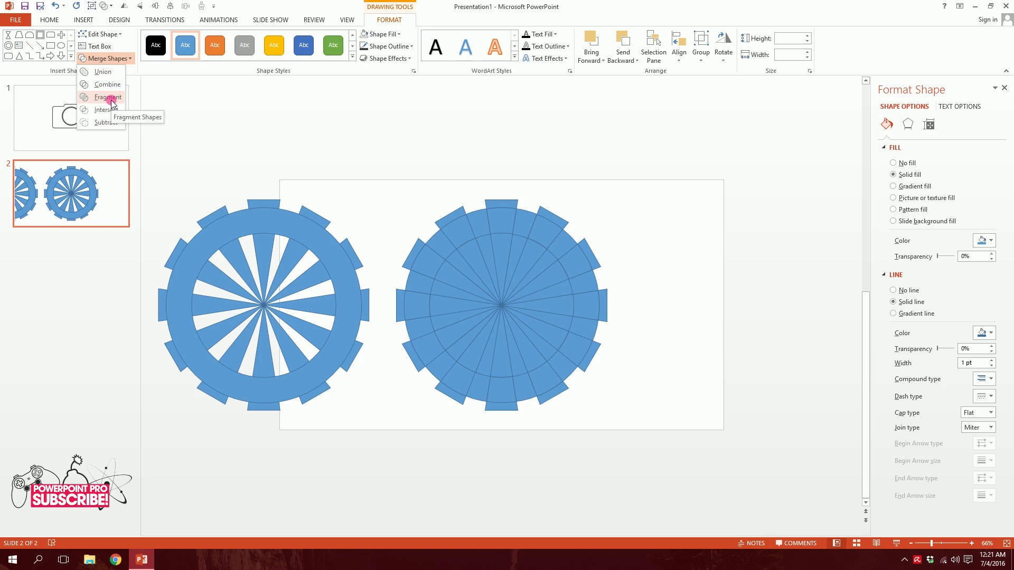
{"action": "left_click", "coordinate": [108, 97]}
{"action": "left_click", "coordinate": [676, 353]}
{"action": "left_click_drag", "start_coordinate": [574, 295], "coordinate": [699, 260]}
{"action": "left_click_drag", "start_coordinate": [456, 286], "coordinate": [482, 423]}
{"action": "left_click", "coordinate": [478, 283]}
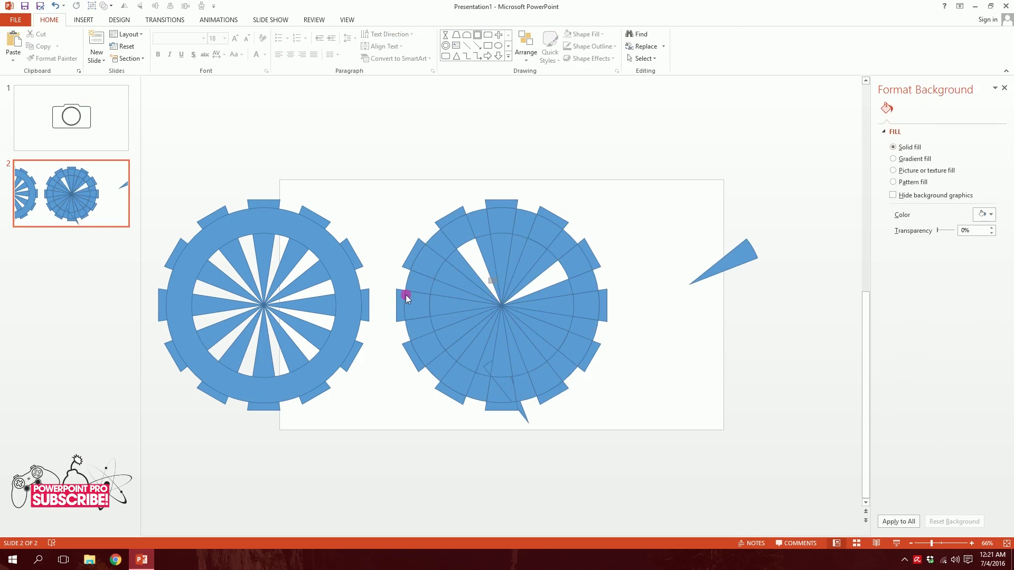
{"action": "key", "text": "ctrl+z"}
{"action": "key", "text": "ctrl+z"}
{"action": "key", "text": "ctrl+z"}
{"action": "key", "text": "ctrl+z"}
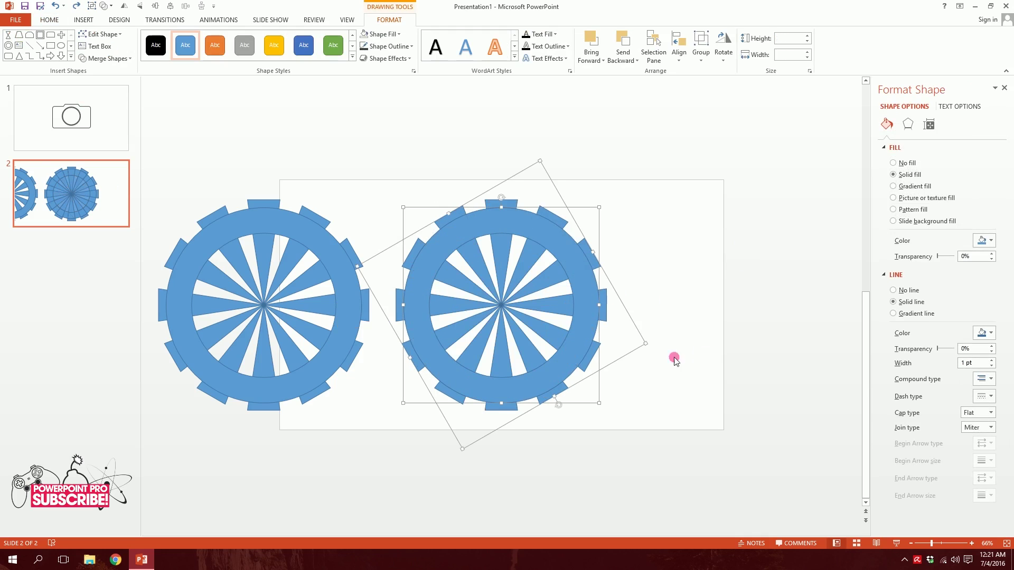
Step: Intersect the gear shapes into a dashed ring and move it to the right
{"action": "left_click", "coordinate": [105, 58]}
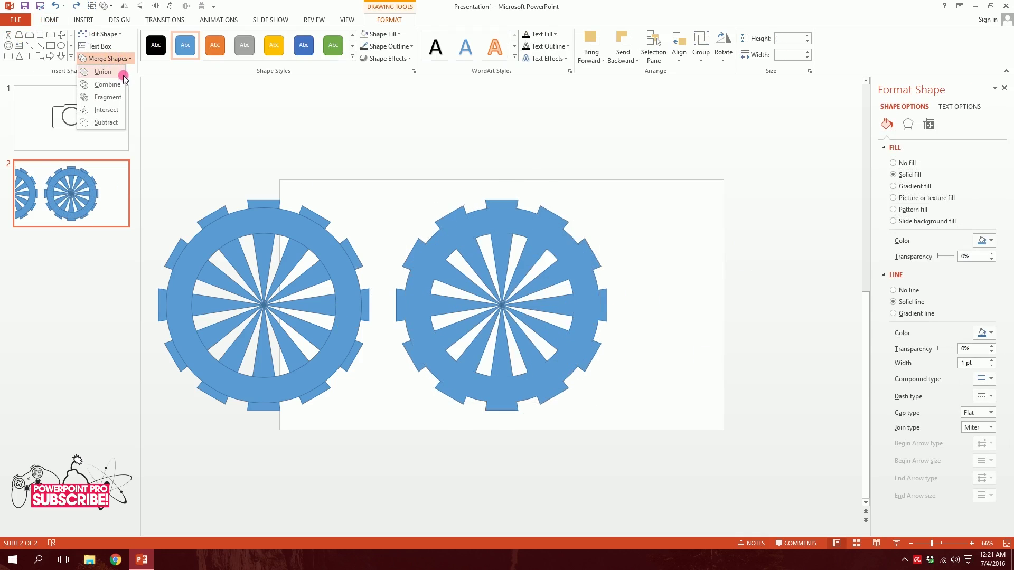
{"action": "left_click", "coordinate": [104, 117]}
{"action": "left_click_drag", "start_coordinate": [544, 227], "coordinate": [777, 200]}
{"action": "left_click", "coordinate": [475, 172]}
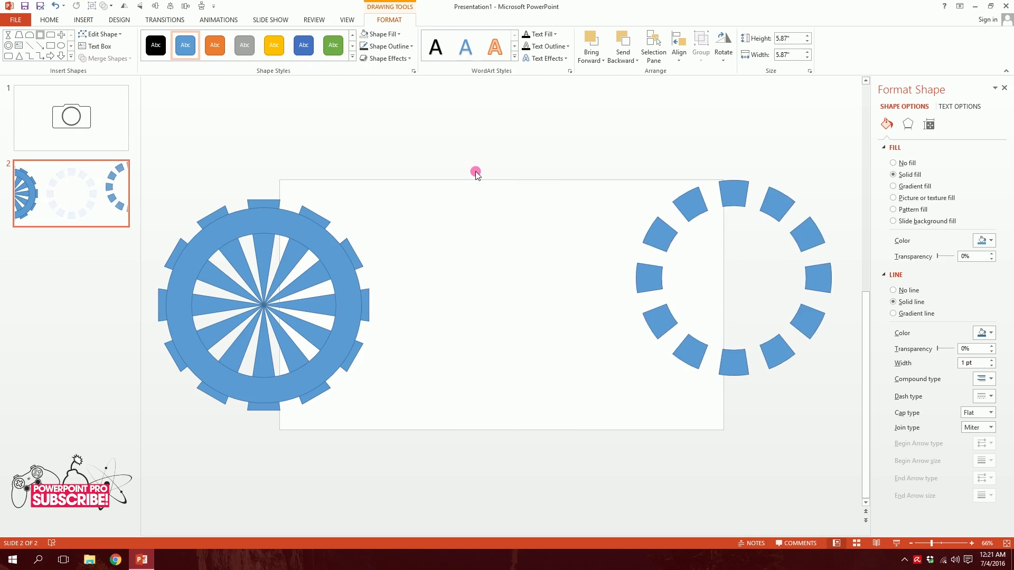
Step: Make another copy of the gear to the right of the original
{"action": "left_click_drag", "start_coordinate": [511, 119], "coordinate": [132, 465]}
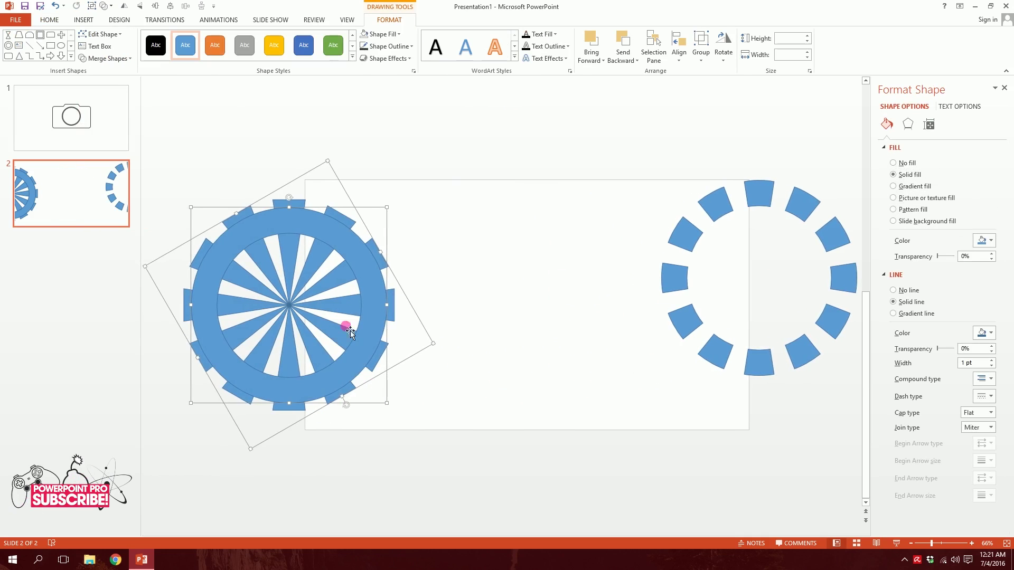
{"action": "left_click_drag", "start_coordinate": [337, 293], "coordinate": [553, 287]}
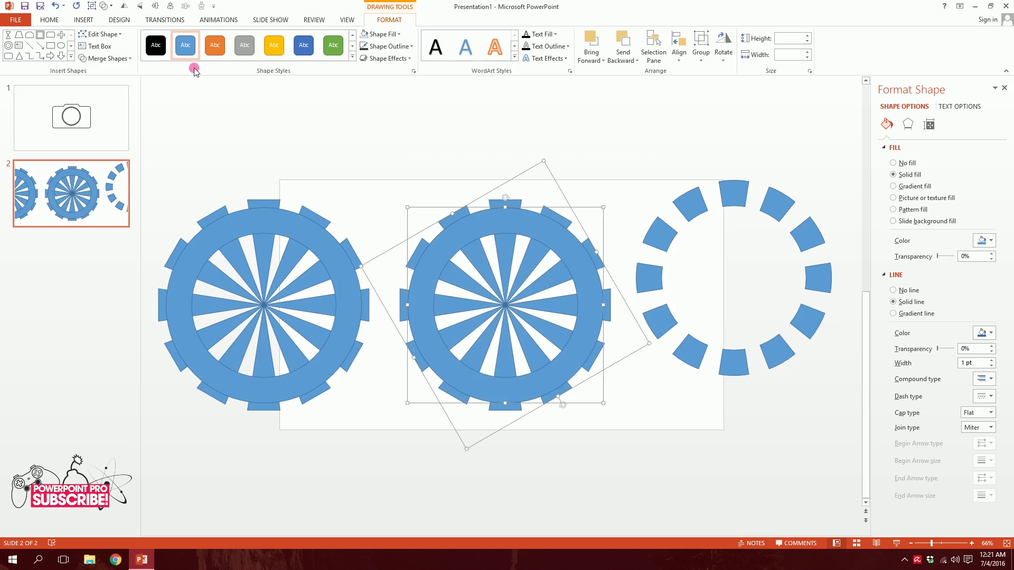
{"action": "left_click", "coordinate": [105, 58]}
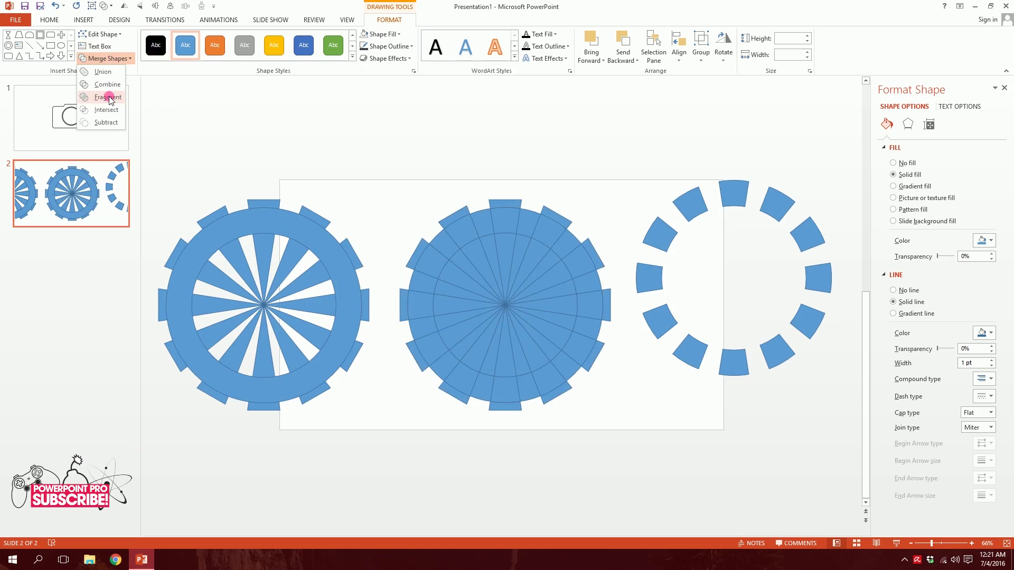
Step: Break the middle gear copy into separate pieces with Fragment
{"action": "left_click", "coordinate": [110, 97]}
{"action": "left_click", "coordinate": [560, 396]}
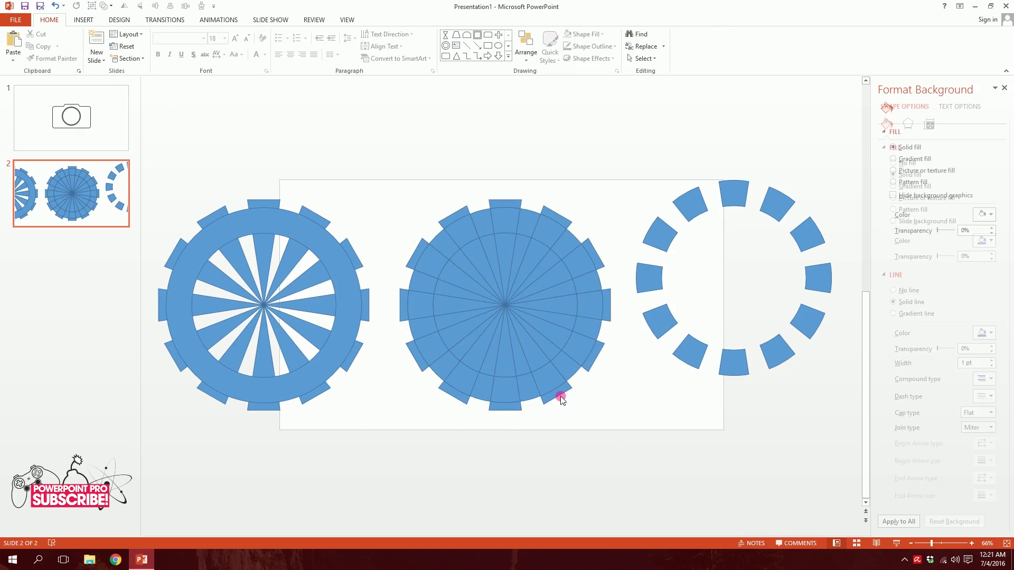
{"action": "scroll", "coordinate": [566, 401], "scroll_direction": "up", "scroll_amount": 4}
{"action": "scroll", "coordinate": [546, 356], "scroll_direction": "down", "scroll_amount": 3}
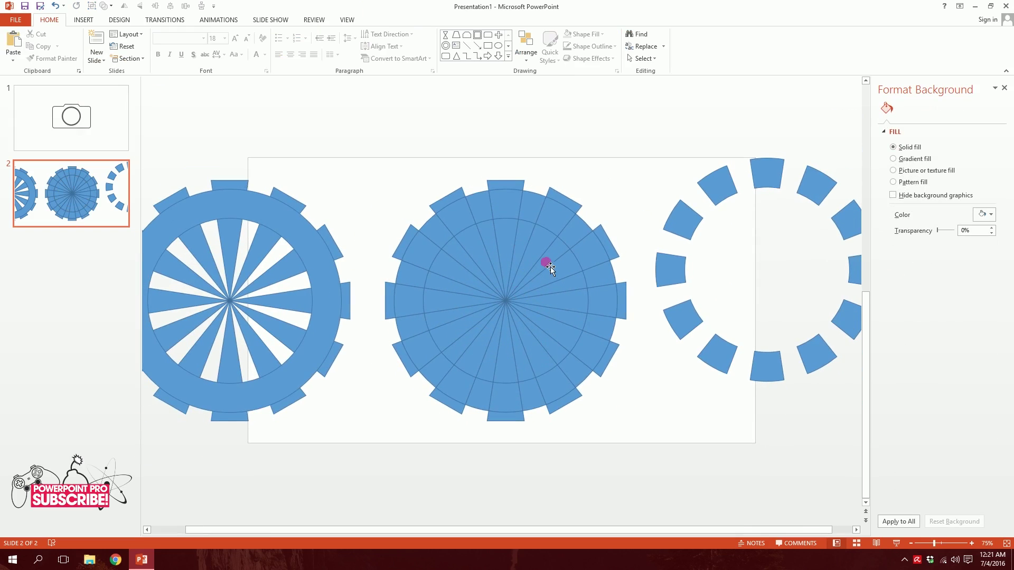
Step: Delete alternating wedge segments of the middle gear to leave white spoke gaps
{"action": "left_click", "coordinate": [448, 244]}
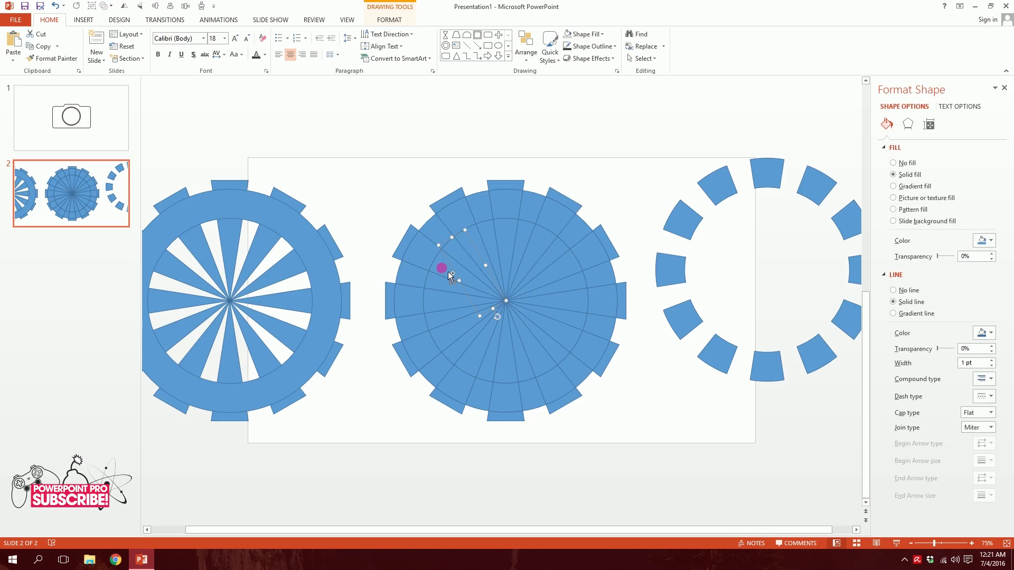
{"action": "key", "text": "Delete"}
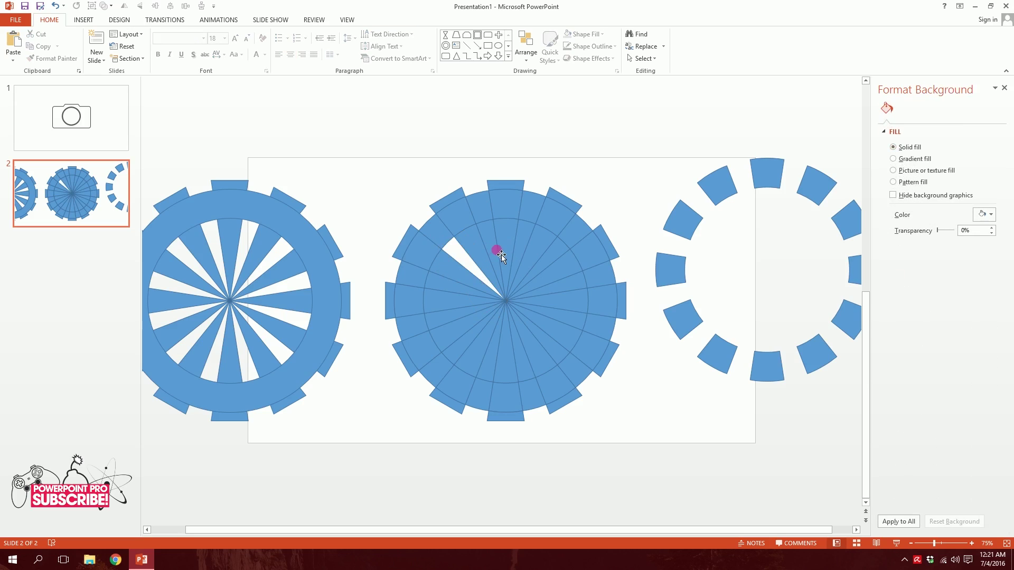
{"action": "left_click", "coordinate": [495, 243]}
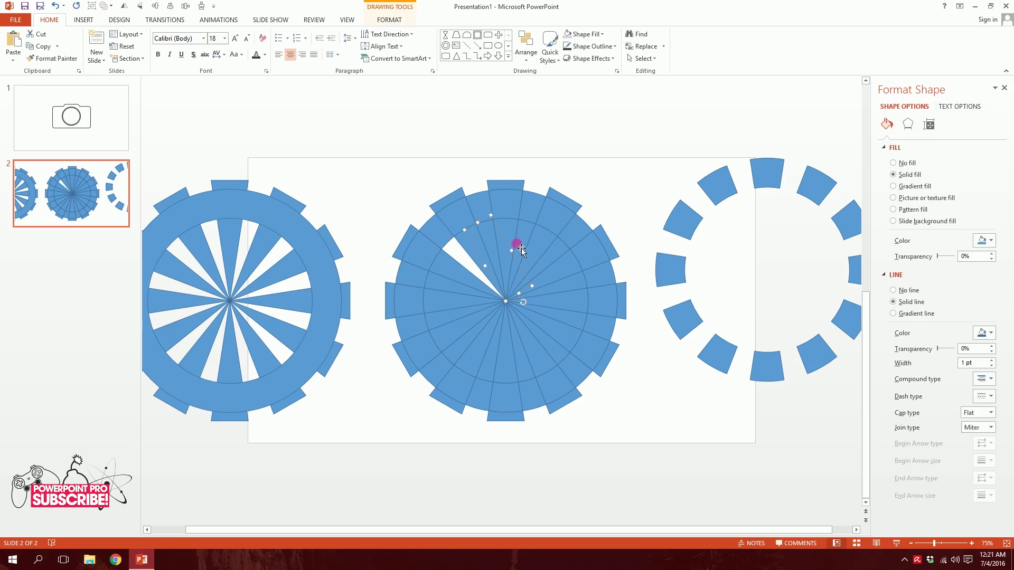
{"action": "left_click", "coordinate": [534, 239], "text": "shift"}
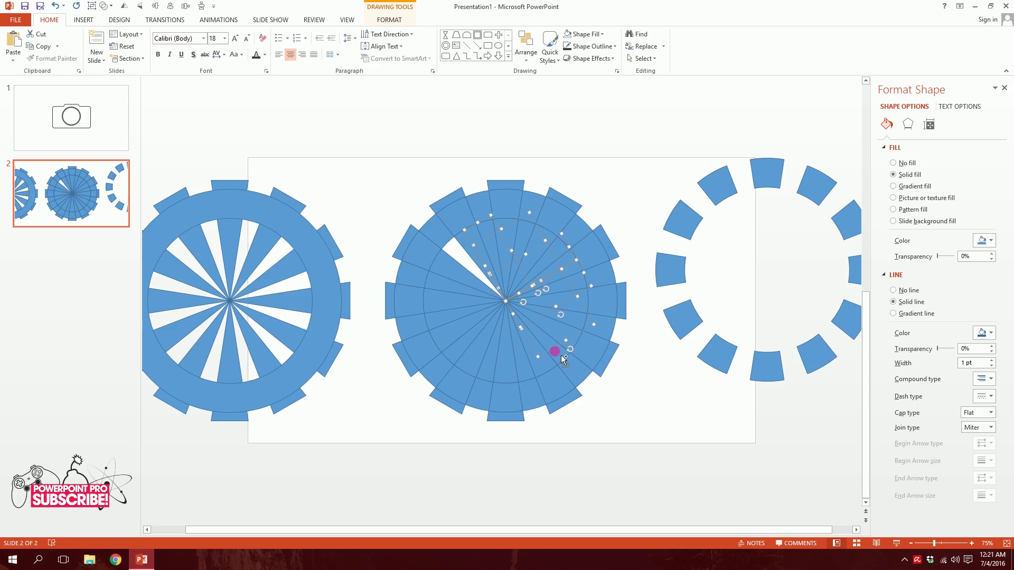
{"action": "left_click", "coordinate": [525, 373], "text": "shift"}
{"action": "left_click", "coordinate": [482, 373], "text": "shift"}
{"action": "left_click", "coordinate": [448, 353], "text": "shift"}
{"action": "left_click", "coordinate": [445, 334], "text": "shift"}
{"action": "key", "text": "Delete"}
{"action": "left_click", "coordinate": [611, 432]}
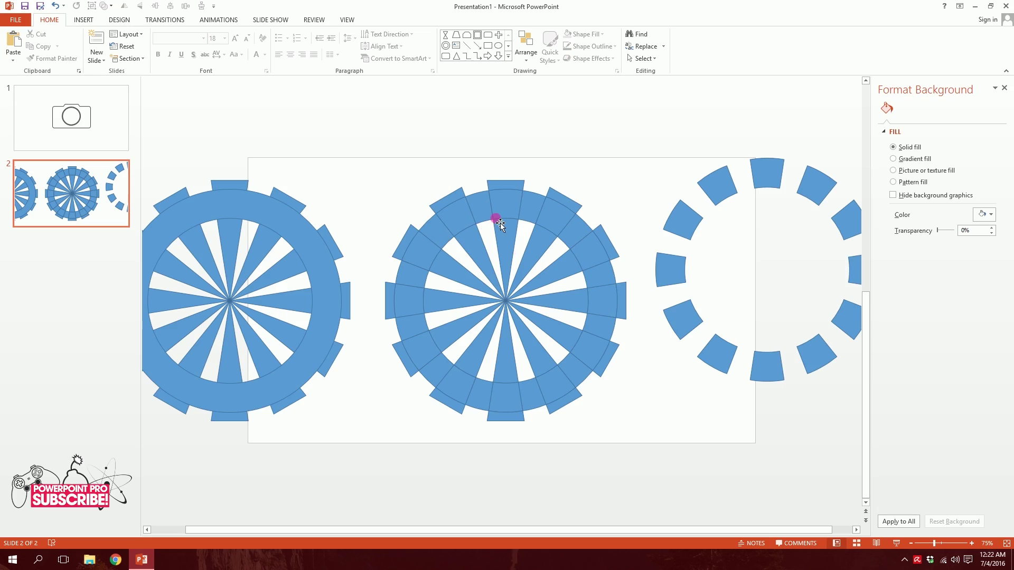
Step: Select the middle gear's seven outer teeth for merging
{"action": "left_click", "coordinate": [458, 198]}
{"action": "left_click", "coordinate": [508, 186], "text": "shift"}
{"action": "left_click", "coordinate": [567, 212], "text": "shift"}
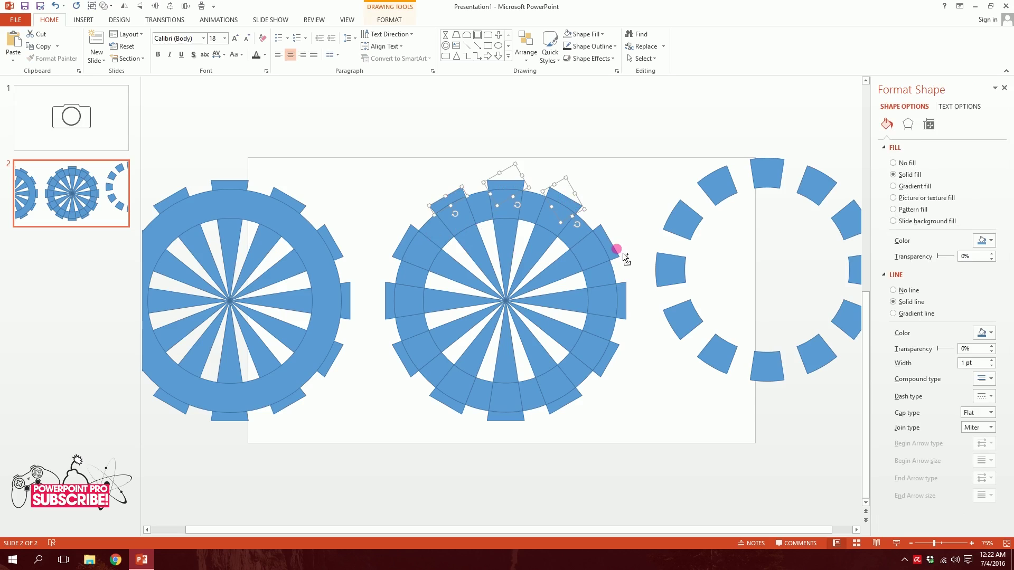
{"action": "left_click", "coordinate": [566, 400], "text": "shift"}
{"action": "left_click", "coordinate": [510, 414], "text": "shift"}
{"action": "left_click", "coordinate": [417, 379], "text": "shift"}
{"action": "left_click", "coordinate": [386, 299], "text": "shift"}
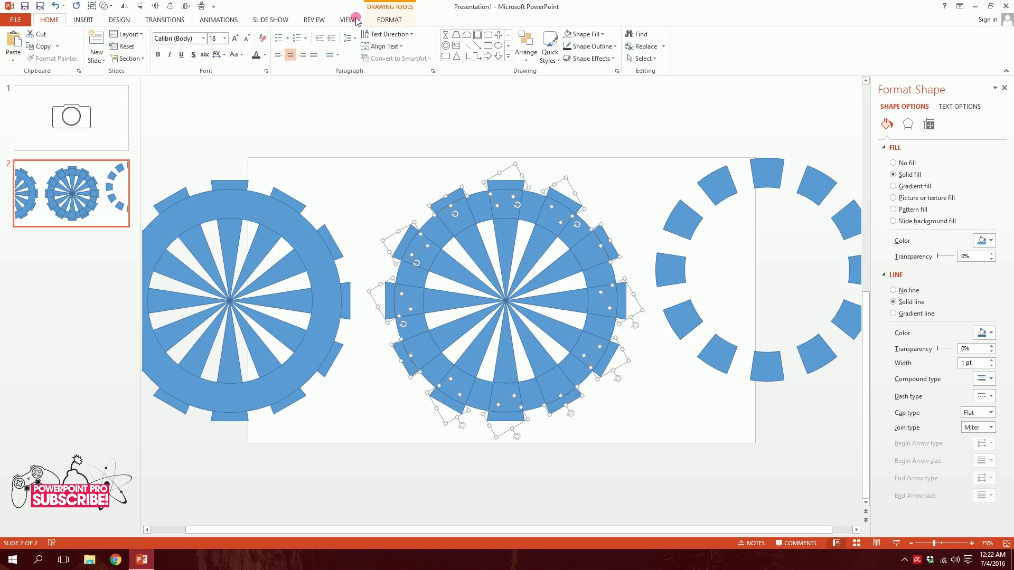
{"action": "left_click", "coordinate": [389, 19]}
{"action": "left_click", "coordinate": [106, 59]}
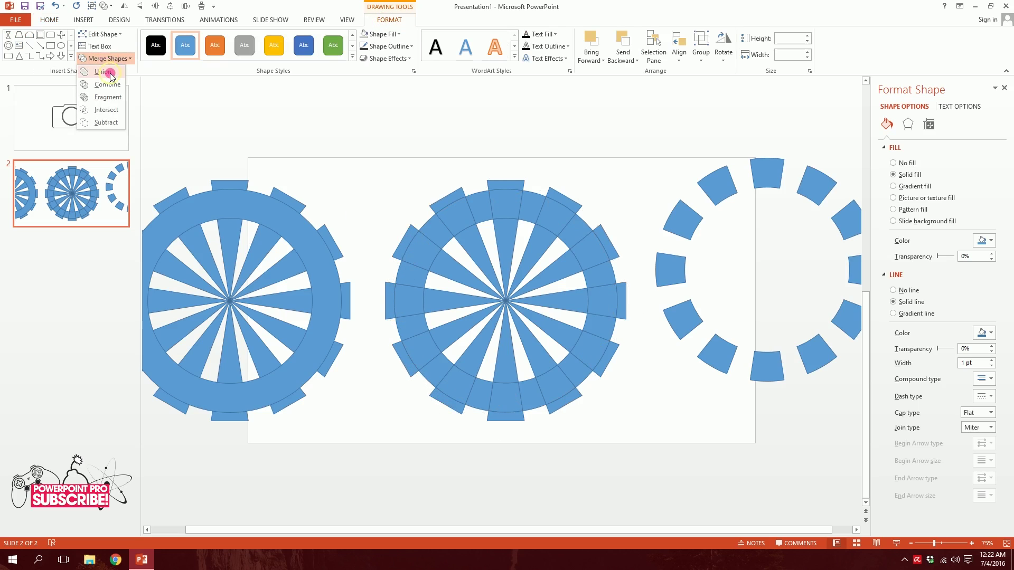
Step: Union the gear teeth, then unite the outer band pieces into one dashed ring below the slide
{"action": "left_click", "coordinate": [107, 73]}
{"action": "left_click_drag", "start_coordinate": [561, 192], "coordinate": [703, 93]}
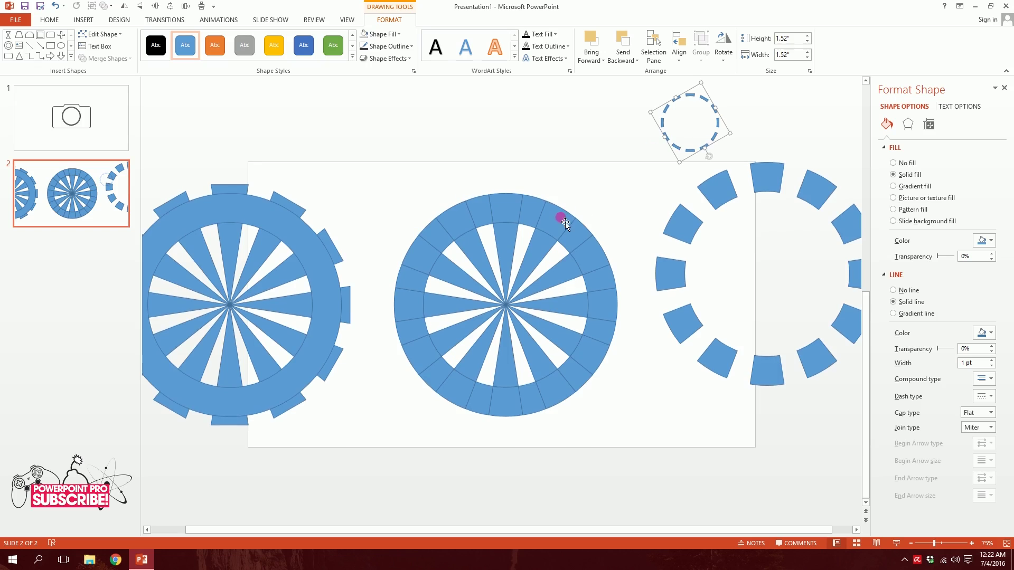
{"action": "left_click", "coordinate": [528, 220]}
{"action": "left_click", "coordinate": [474, 204], "text": "shift"}
{"action": "left_click", "coordinate": [436, 224], "text": "shift"}
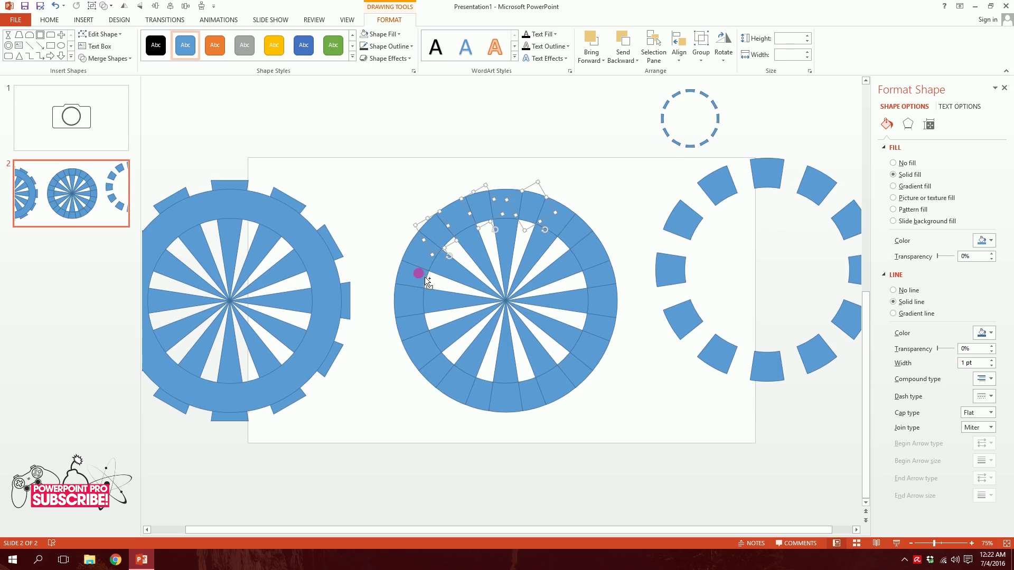
{"action": "left_click", "coordinate": [417, 333], "text": "shift"}
{"action": "left_click", "coordinate": [437, 381], "text": "shift"}
{"action": "left_click", "coordinate": [493, 399], "text": "shift"}
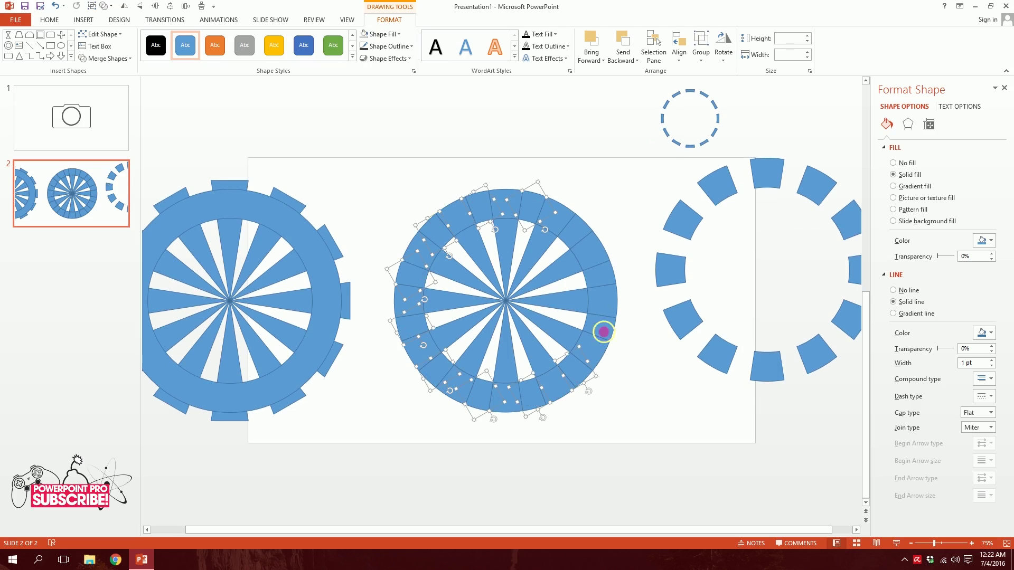
{"action": "left_click", "coordinate": [581, 227], "text": "shift"}
{"action": "left_click", "coordinate": [107, 58]}
{"action": "left_click", "coordinate": [100, 71]}
{"action": "left_click_drag", "start_coordinate": [531, 214], "coordinate": [690, 462]}
Step: Union the middle wheel's seven spokes into one starburst and move it above the slide
{"action": "scroll", "coordinate": [632, 391], "scroll_direction": "down", "scroll_amount": 2}
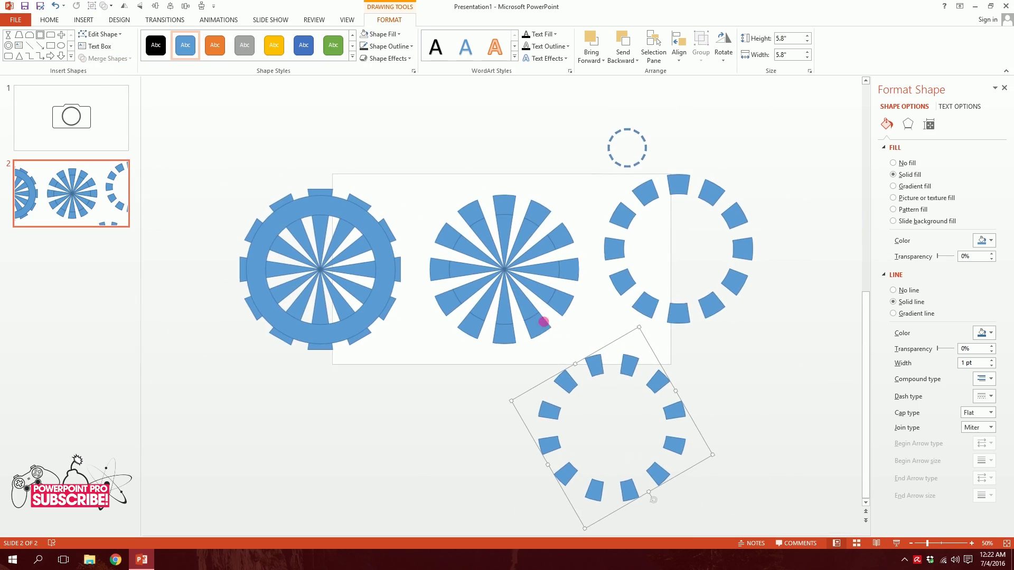
{"action": "left_click", "coordinate": [578, 319]}
{"action": "scroll", "coordinate": [578, 319], "scroll_direction": "up", "scroll_amount": 2}
{"action": "left_click", "coordinate": [485, 256]}
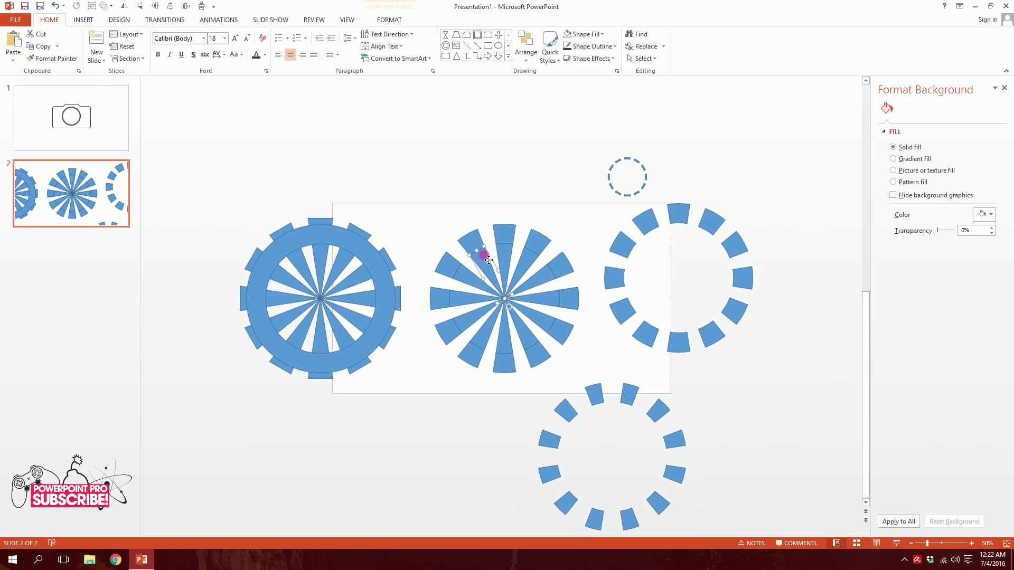
{"action": "left_click", "coordinate": [463, 301], "text": "shift"}
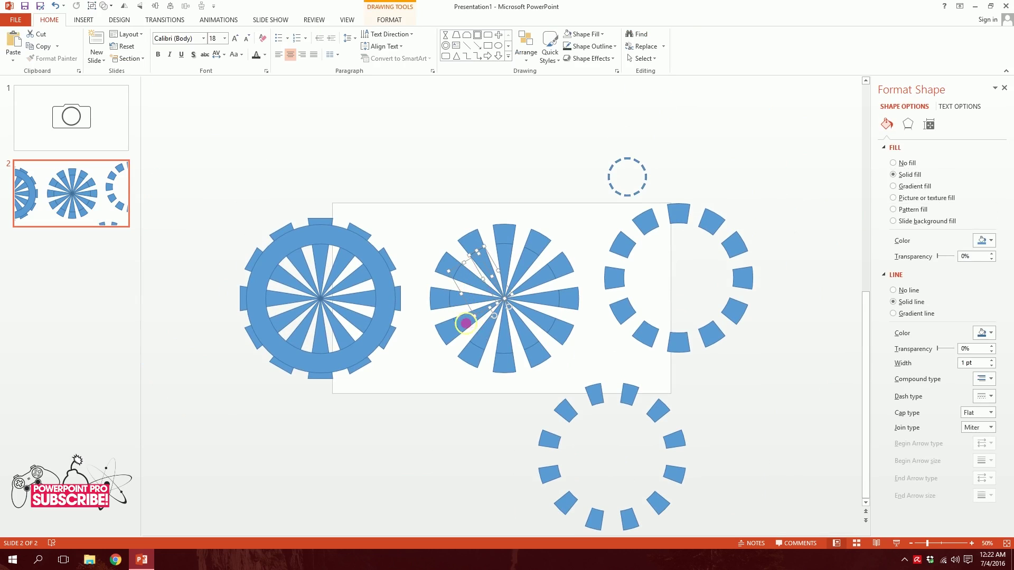
{"action": "left_click", "coordinate": [505, 349], "text": "shift"}
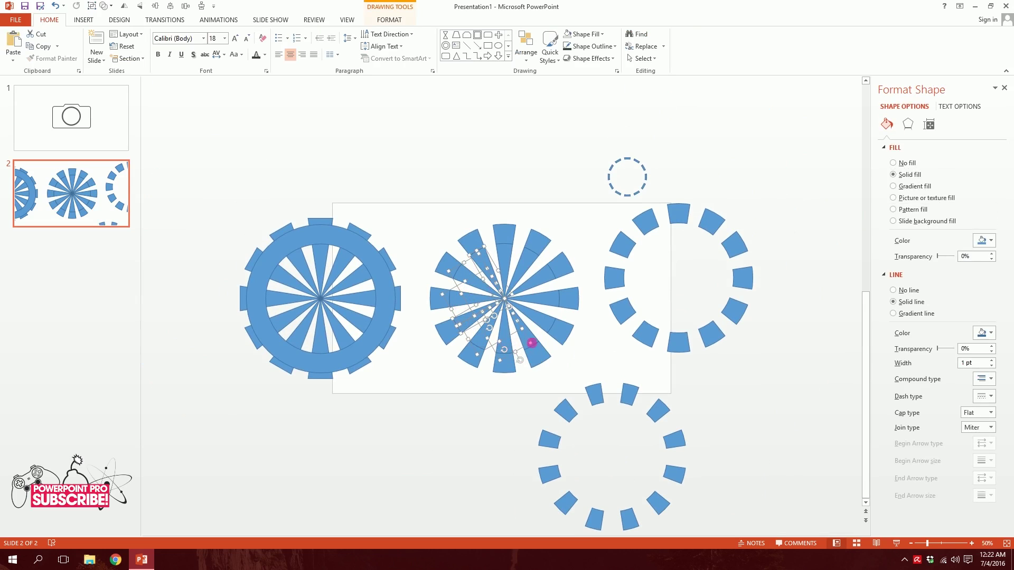
{"action": "left_click", "coordinate": [553, 320], "text": "shift"}
{"action": "left_click", "coordinate": [566, 303], "text": "shift"}
{"action": "left_click", "coordinate": [552, 271], "text": "shift"}
{"action": "left_click", "coordinate": [511, 255], "text": "shift"}
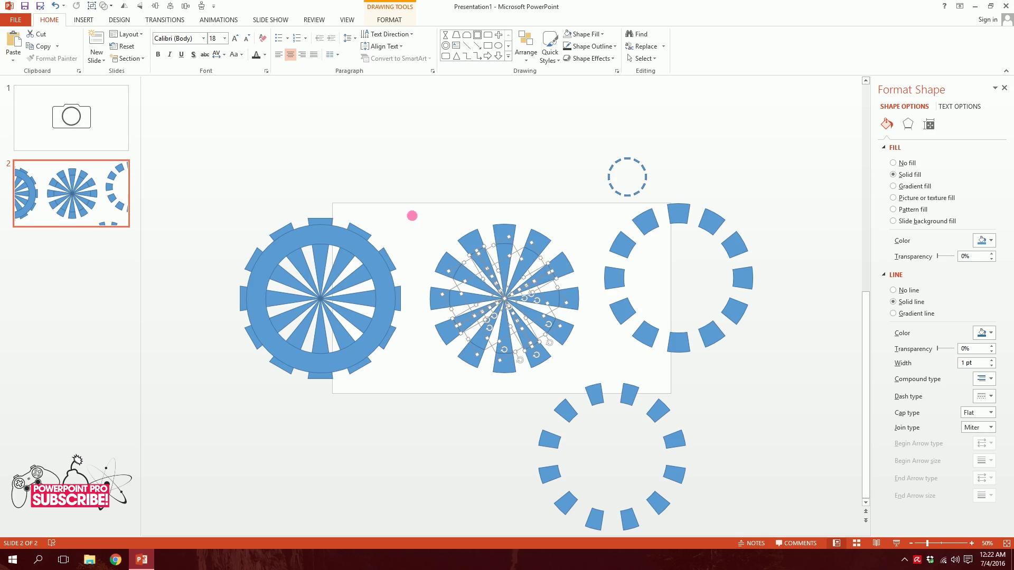
{"action": "left_click", "coordinate": [389, 20]}
{"action": "left_click", "coordinate": [105, 58]}
{"action": "left_click", "coordinate": [105, 73]}
{"action": "left_click_drag", "start_coordinate": [506, 272], "coordinate": [407, 96]}
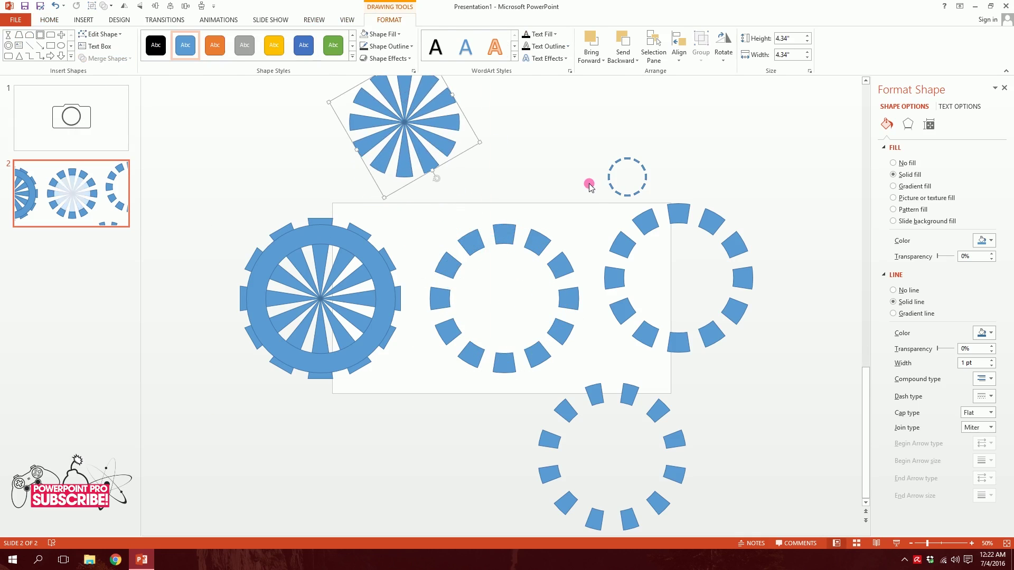
Step: Marquee-select the middle ring's pieces and union them into one shape
{"action": "left_click", "coordinate": [616, 201]}
{"action": "left_click_drag", "start_coordinate": [601, 197], "coordinate": [420, 402]}
{"action": "left_click", "coordinate": [105, 58]}
{"action": "left_click", "coordinate": [104, 72]}
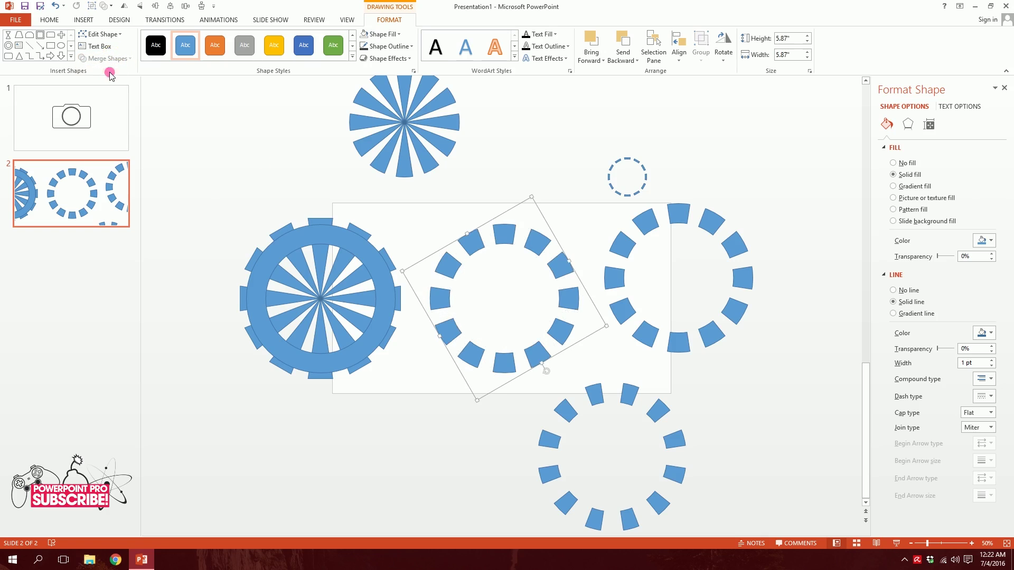
Step: Move the merged middle ring and the starburst to the slide's upper right, then open Insert Shapes
{"action": "left_click_drag", "start_coordinate": [417, 154], "coordinate": [540, 198]}
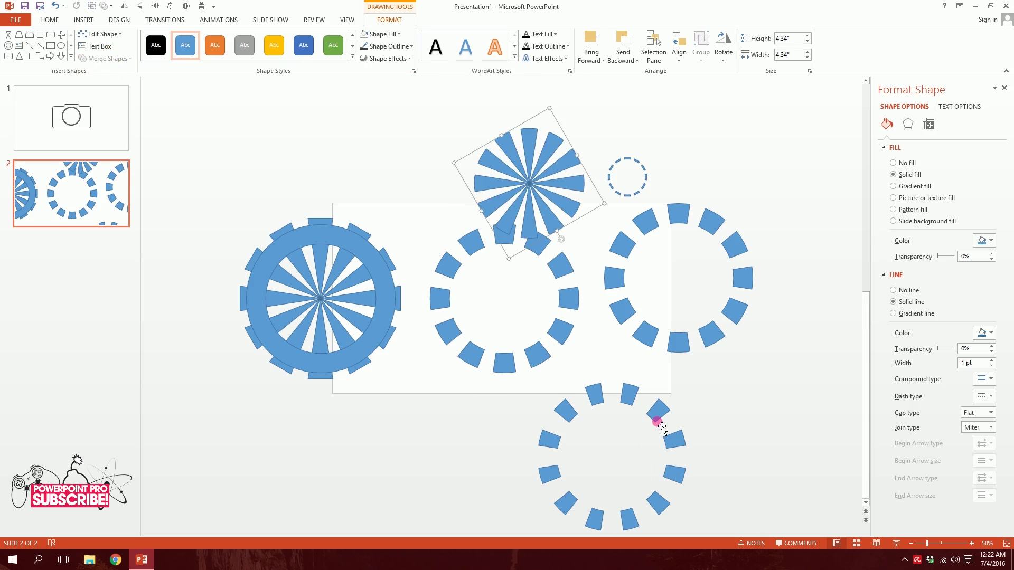
{"action": "left_click_drag", "start_coordinate": [656, 414], "coordinate": [592, 309]}
{"action": "key", "text": "ctrl+z"}
{"action": "key", "text": "ctrl+z"}
{"action": "key", "text": "ctrl+z"}
{"action": "key", "text": "ctrl+z"}
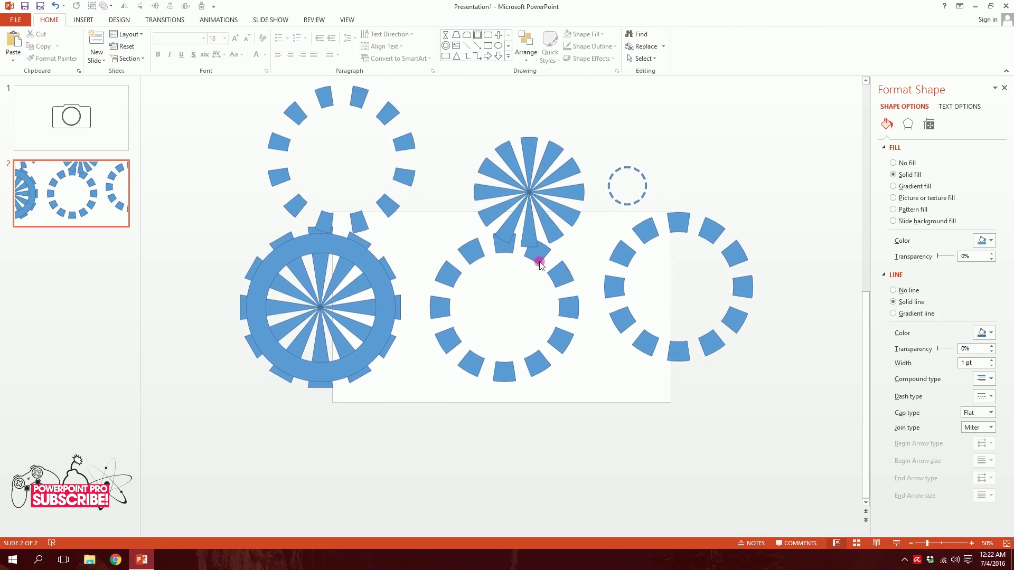
{"action": "left_click", "coordinate": [540, 262]}
{"action": "left_click_drag", "start_coordinate": [540, 263], "coordinate": [819, 158]}
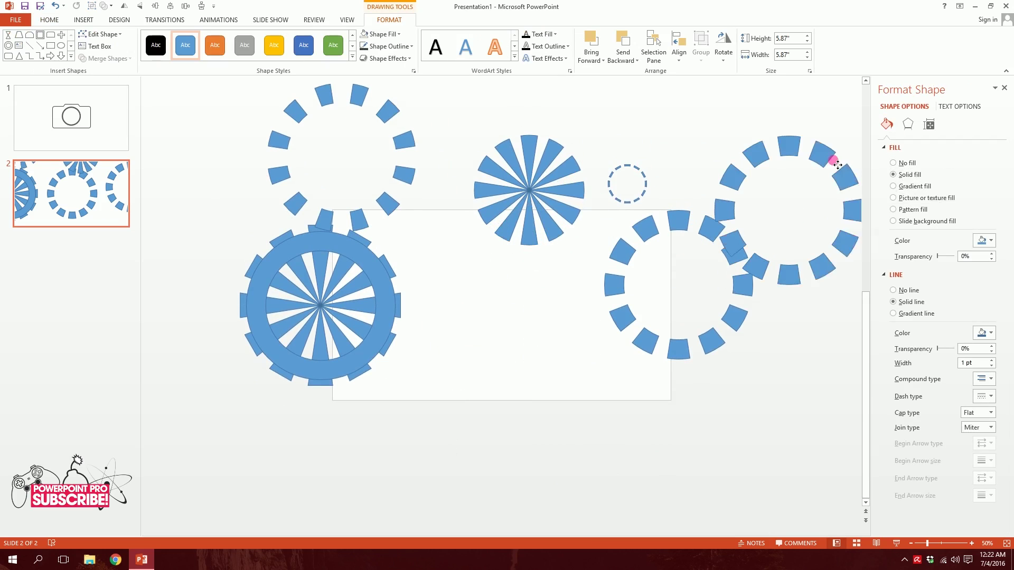
{"action": "left_click_drag", "start_coordinate": [494, 199], "coordinate": [658, 143]}
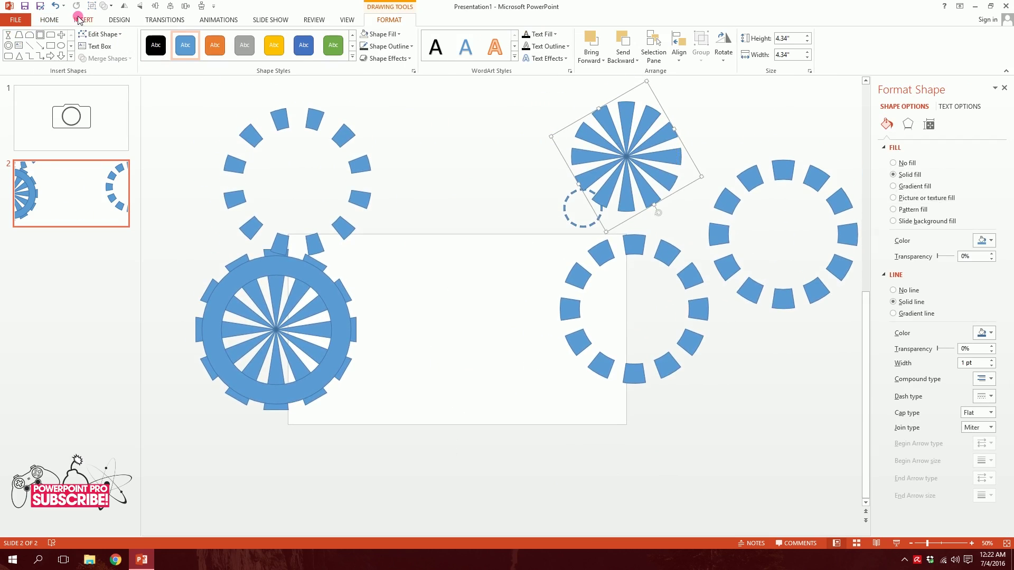
{"action": "left_click", "coordinate": [84, 20]}
{"action": "left_click", "coordinate": [181, 49]}
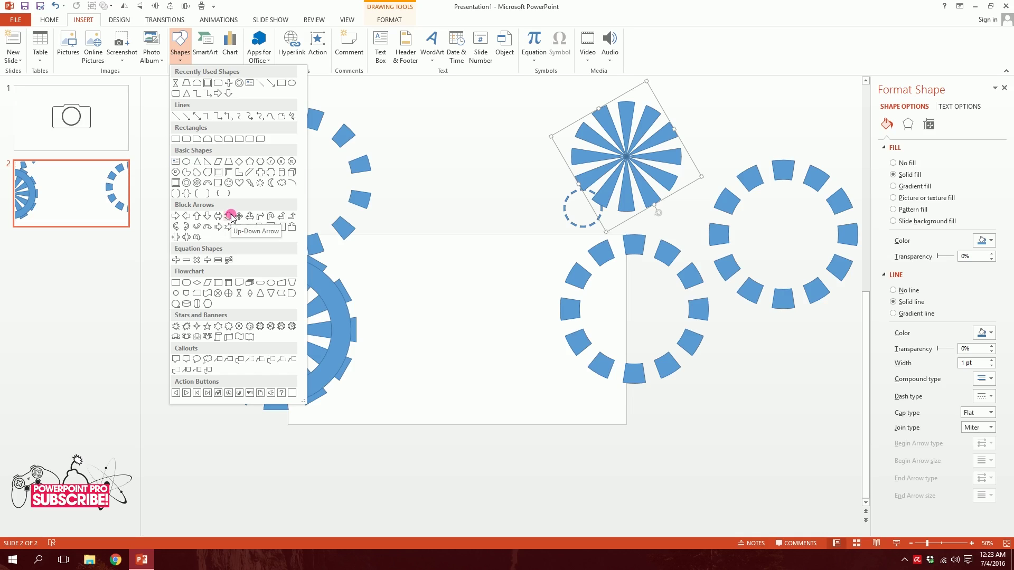
Step: Draw a pie shape and sweep its angle into a full circle near the lower centre
{"action": "left_click", "coordinate": [187, 172]}
{"action": "left_click_drag", "start_coordinate": [427, 297], "coordinate": [569, 471]}
{"action": "left_click_drag", "start_coordinate": [518, 414], "coordinate": [487, 414]}
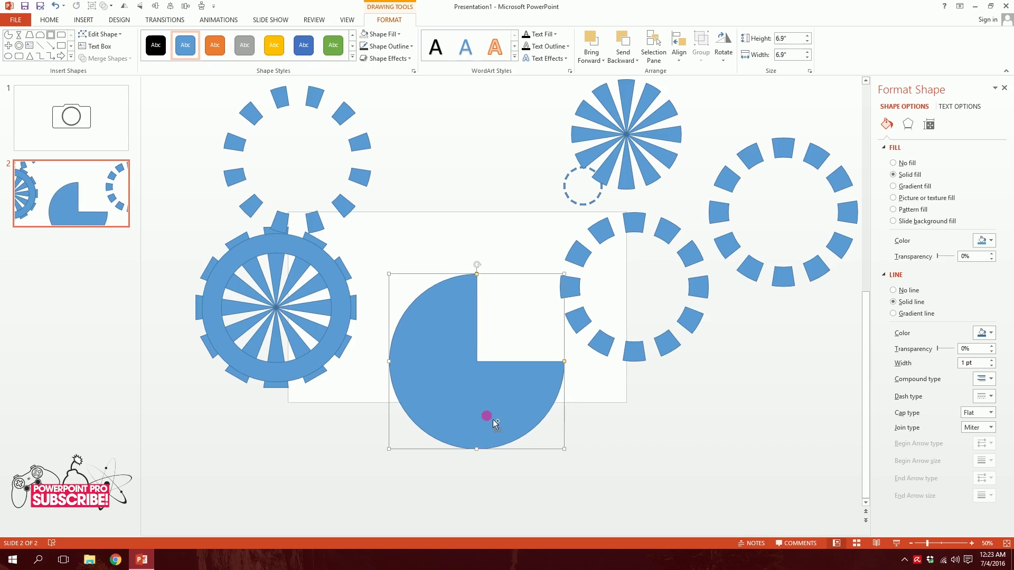
{"action": "left_click_drag", "start_coordinate": [477, 275], "coordinate": [475, 452]}
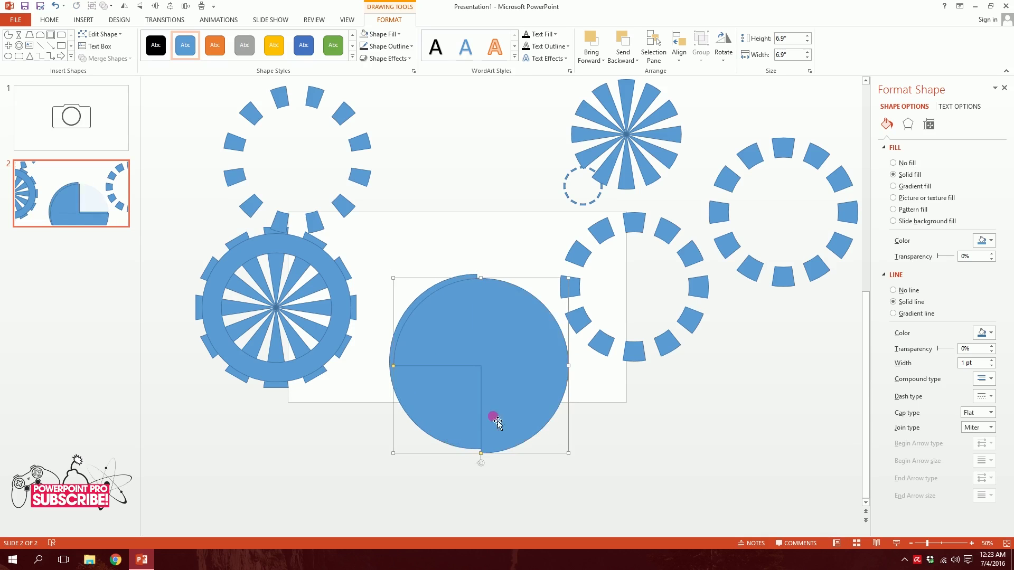
{"action": "mouse_move", "coordinate": [494, 417]}
{"action": "left_mouse_down"}
{"action": "mouse_move", "coordinate": [667, 274]}
{"action": "mouse_move", "coordinate": [527, 358]}
{"action": "mouse_move", "coordinate": [507, 403]}
{"action": "left_mouse_up"}
Step: Center the circle and its overlapping shape horizontally and vertically
{"action": "left_click_drag", "start_coordinate": [638, 482], "coordinate": [324, 221]}
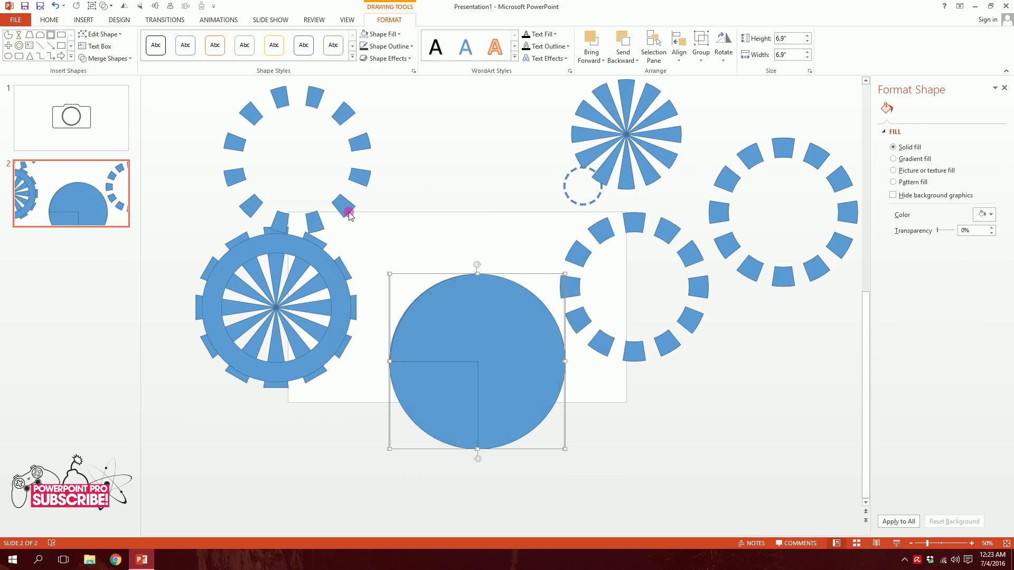
{"action": "left_click", "coordinate": [678, 50]}
{"action": "left_click", "coordinate": [693, 86]}
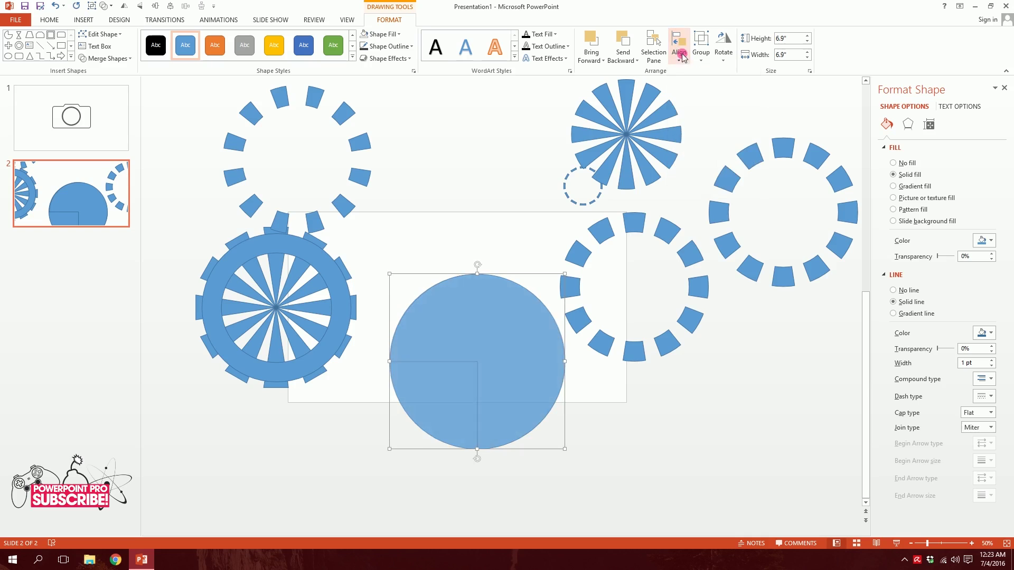
{"action": "left_click", "coordinate": [678, 50]}
{"action": "left_click", "coordinate": [703, 126]}
Step: Fragment the overlapping shapes into quarter pieces and test the split, then undo the moves
{"action": "left_click", "coordinate": [107, 58]}
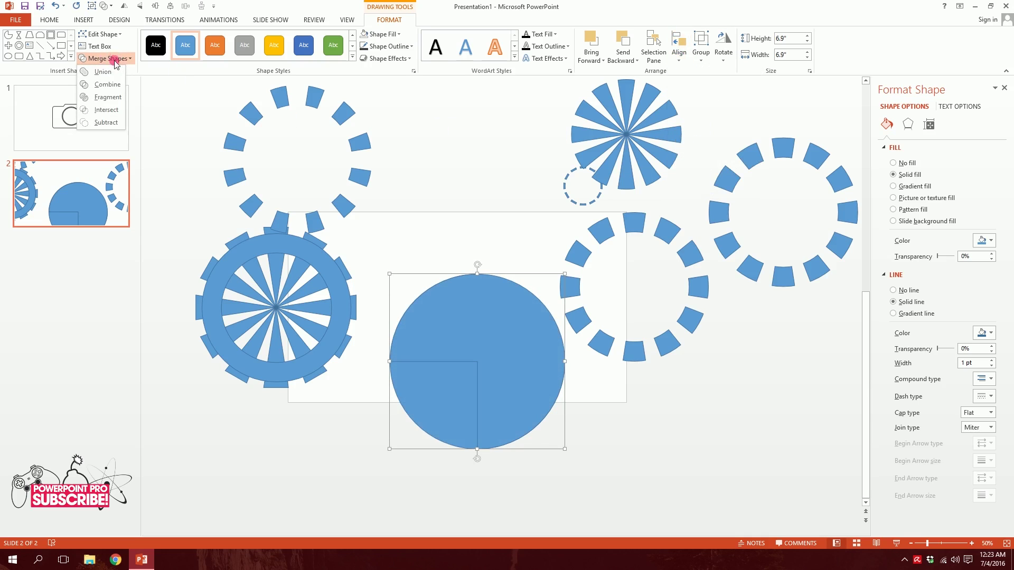
{"action": "left_click", "coordinate": [115, 97]}
{"action": "left_click", "coordinate": [409, 235]}
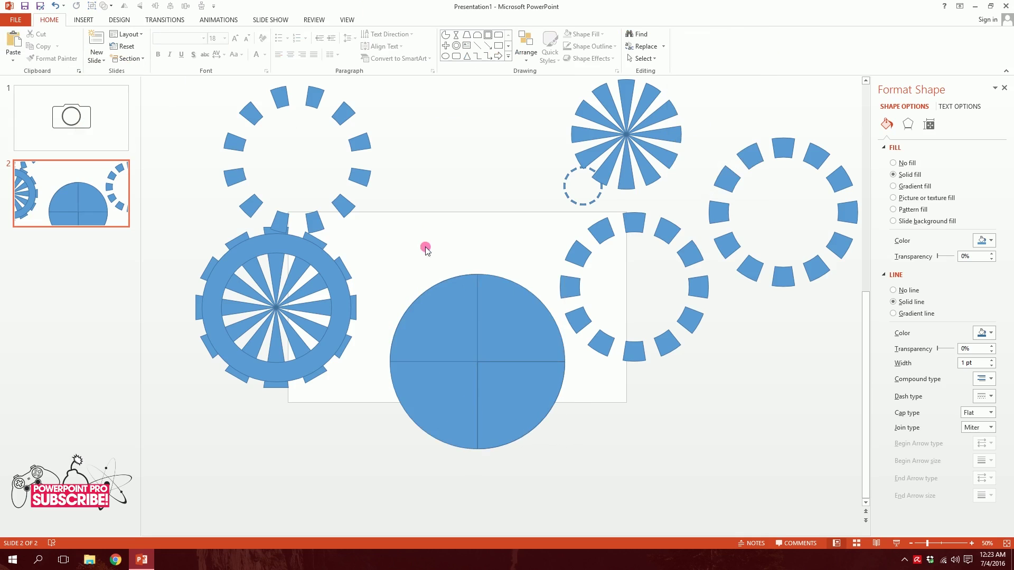
{"action": "left_click_drag", "start_coordinate": [546, 312], "coordinate": [579, 297]}
{"action": "left_click_drag", "start_coordinate": [392, 290], "coordinate": [335, 256]}
{"action": "key", "text": "ctrl+z"}
{"action": "key", "text": "ctrl+z"}
{"action": "key", "text": "ctrl+z"}
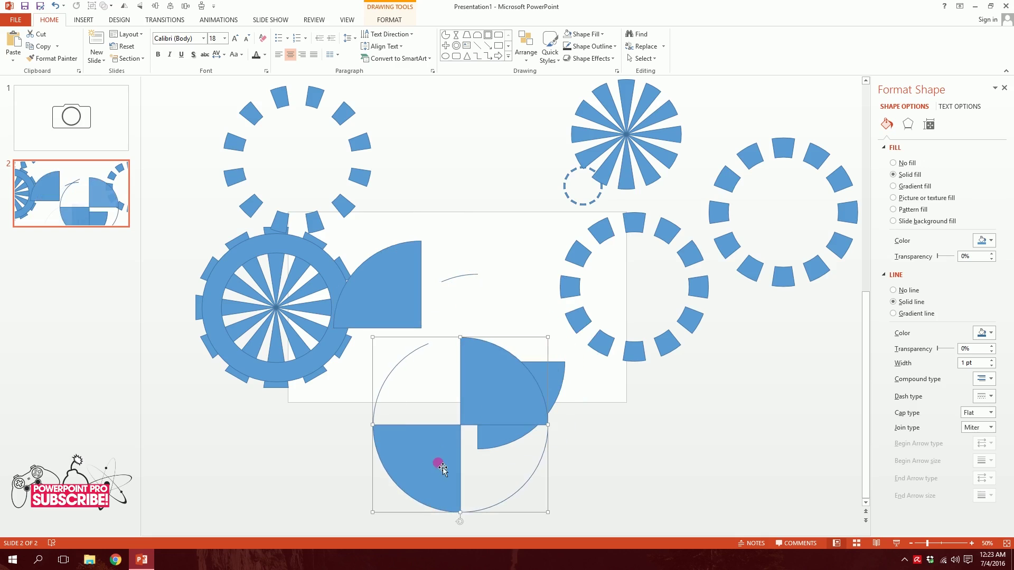
Step: Select all four quarter pieces and set their Shape Outline to No Outline
{"action": "left_click", "coordinate": [498, 280]}
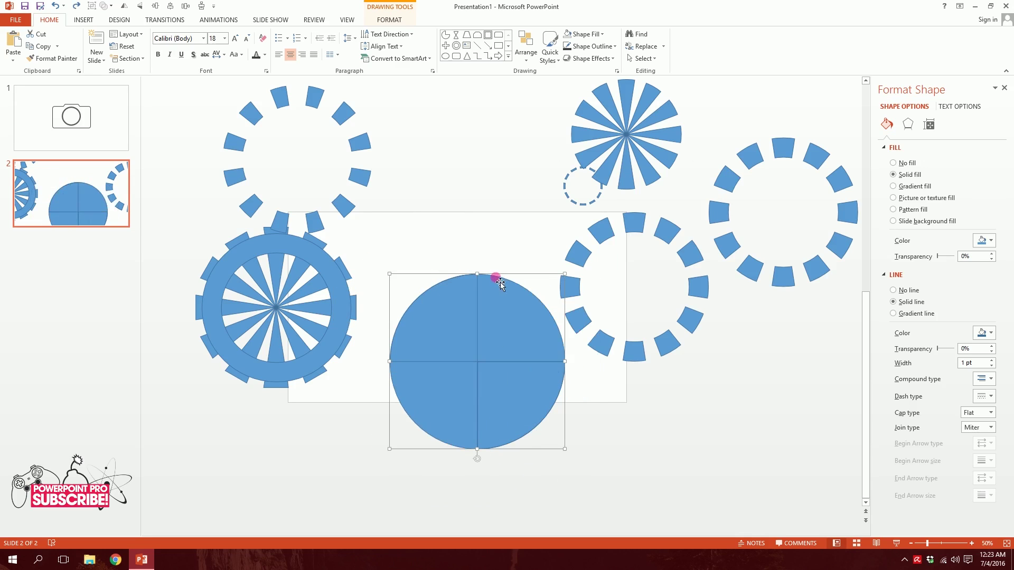
{"action": "left_click_drag", "start_coordinate": [370, 235], "coordinate": [563, 467]}
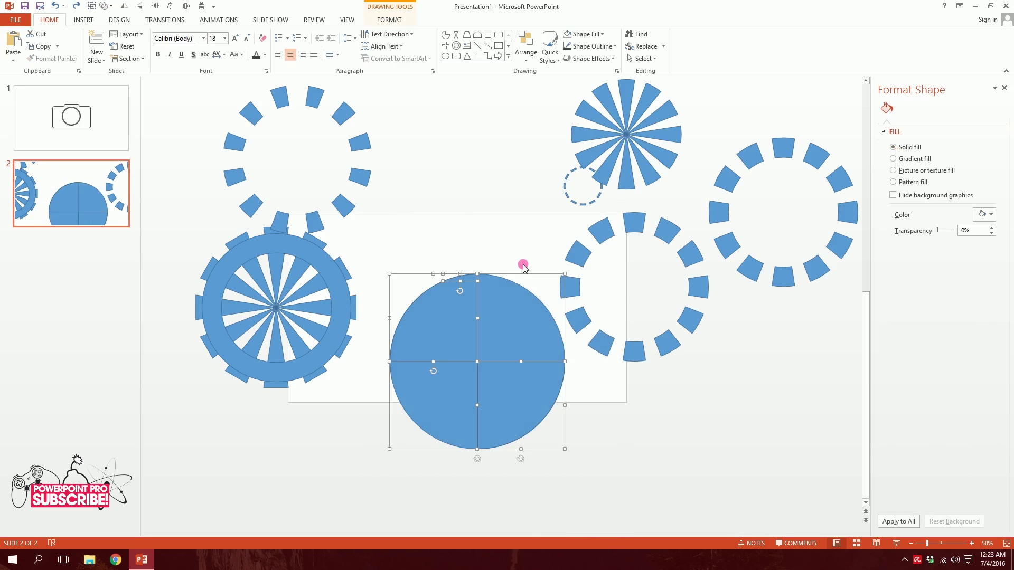
{"action": "left_click", "coordinate": [589, 46]}
{"action": "left_click", "coordinate": [581, 146]}
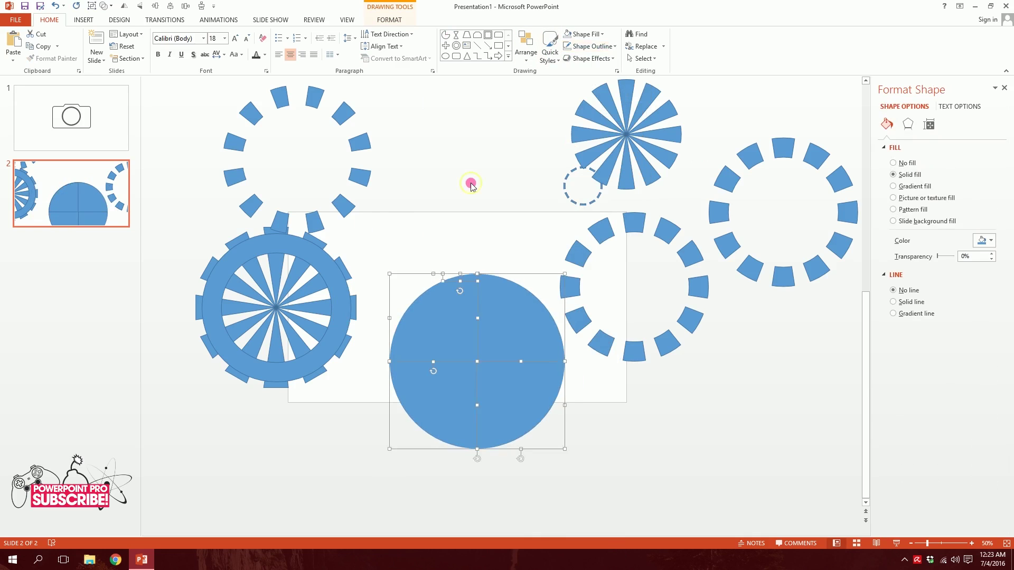
{"action": "left_click", "coordinate": [538, 290]}
Step: Pull the quarters apart to check them, then undo to restore the solid circle
{"action": "left_click_drag", "start_coordinate": [538, 289], "coordinate": [559, 127]}
{"action": "left_click_drag", "start_coordinate": [398, 388], "coordinate": [419, 227]}
{"action": "left_click", "coordinate": [559, 455]}
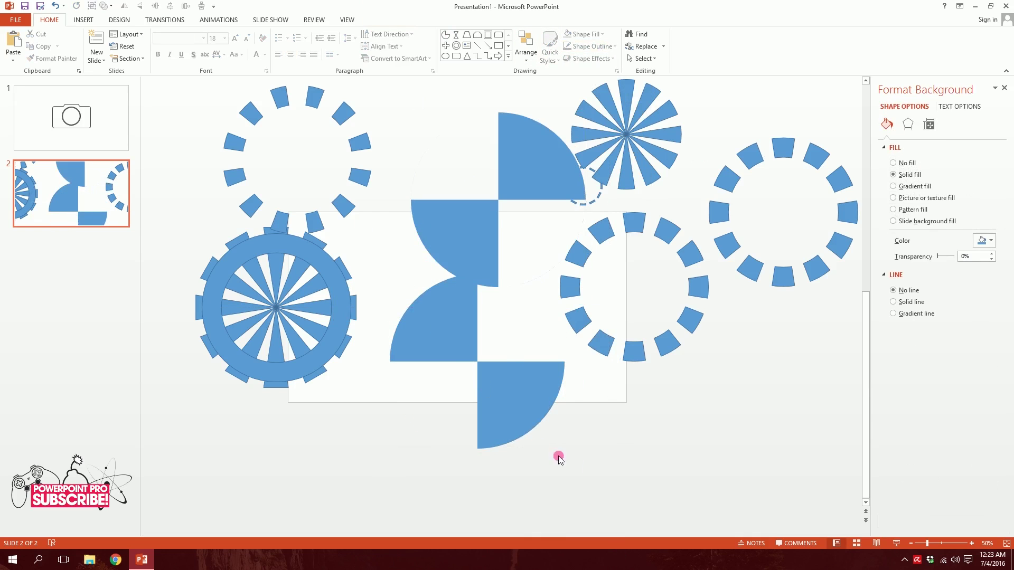
{"action": "left_click_drag", "start_coordinate": [561, 419], "coordinate": [636, 454]}
{"action": "left_click_drag", "start_coordinate": [430, 344], "coordinate": [385, 294]}
{"action": "key", "text": "ctrl+z"}
{"action": "key", "text": "ctrl+z"}
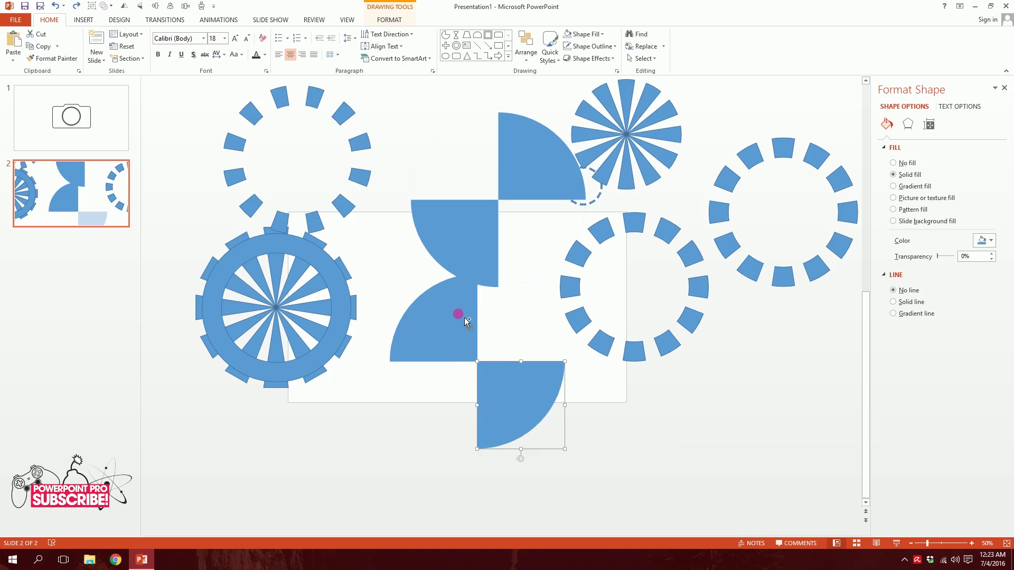
{"action": "key", "text": "ctrl+z"}
{"action": "key", "text": "ctrl+z"}
{"action": "left_click", "coordinate": [452, 216]}
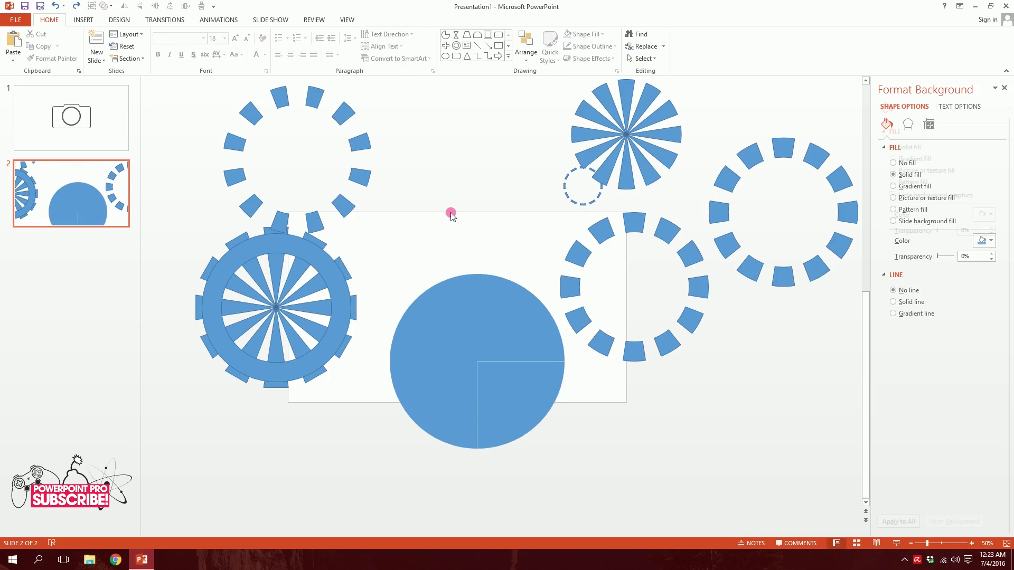
{"action": "left_click", "coordinate": [83, 20]}
Step: Draw a donut shape and centre it on the big circle
{"action": "left_click", "coordinate": [180, 45]}
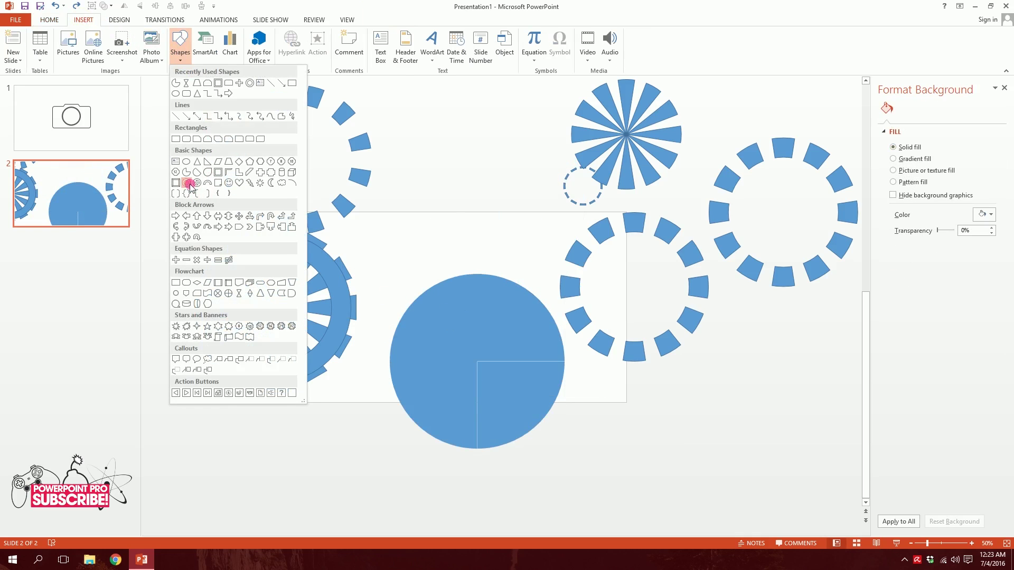
{"action": "left_click", "coordinate": [188, 186]}
{"action": "left_click_drag", "start_coordinate": [418, 311], "coordinate": [494, 383]}
{"action": "left_click_drag", "start_coordinate": [470, 338], "coordinate": [530, 389]}
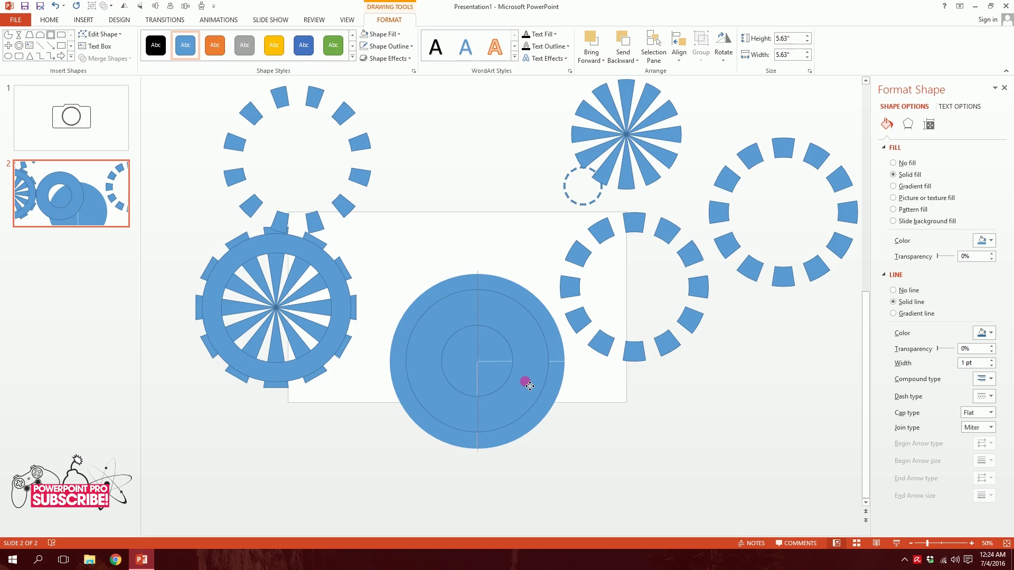
Step: Select the circle and donut together and apply Merge Shapes > Fragment
{"action": "left_click_drag", "start_coordinate": [530, 386], "coordinate": [529, 387]}
{"action": "left_click", "coordinate": [598, 421]}
{"action": "mouse_move", "coordinate": [617, 474]}
{"action": "left_mouse_down"}
{"action": "mouse_move", "coordinate": [380, 263]}
{"action": "mouse_move", "coordinate": [438, 305]}
{"action": "mouse_move", "coordinate": [364, 234]}
{"action": "left_mouse_up"}
{"action": "left_click", "coordinate": [106, 58]}
{"action": "left_click", "coordinate": [103, 99]}
Step: Rearrange the half-ring and half-disc fragments experimentally, then undo back toward the full circle
{"action": "left_click", "coordinate": [535, 269]}
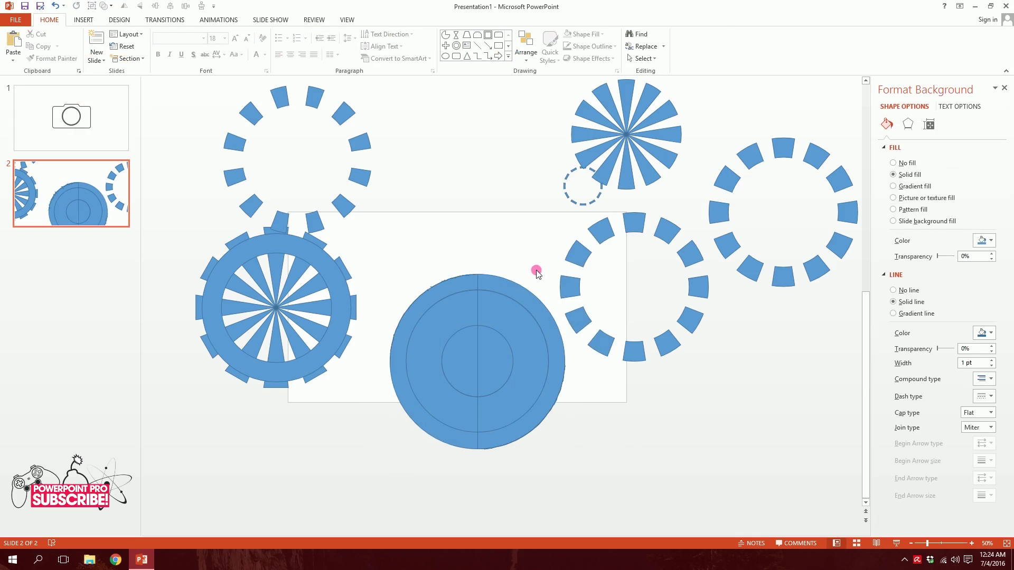
{"action": "left_click_drag", "start_coordinate": [525, 329], "coordinate": [537, 208]}
{"action": "left_click_drag", "start_coordinate": [469, 369], "coordinate": [441, 267]}
{"action": "left_click_drag", "start_coordinate": [461, 391], "coordinate": [363, 196]}
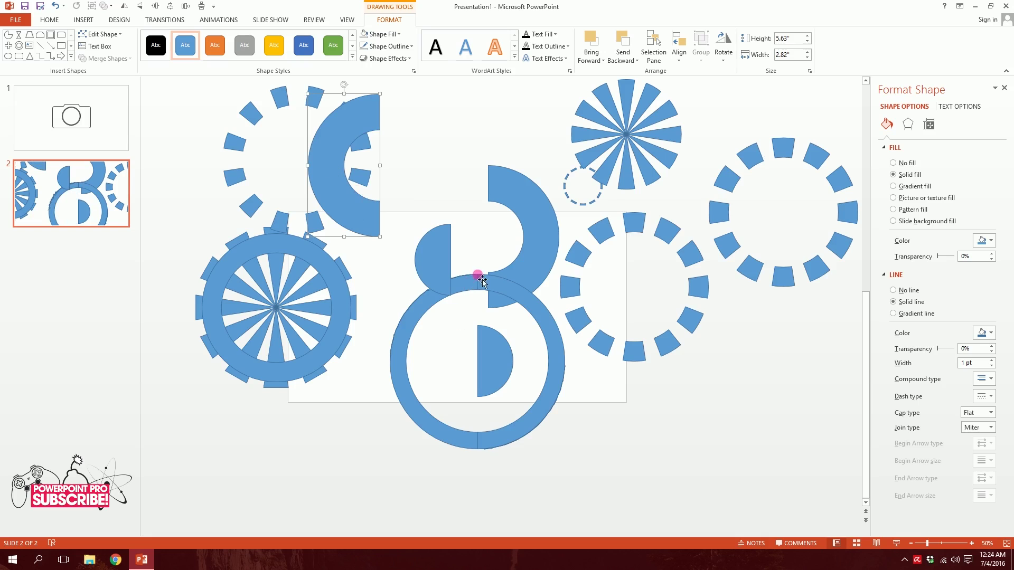
{"action": "left_click_drag", "start_coordinate": [439, 253], "coordinate": [497, 224]}
{"action": "left_click_drag", "start_coordinate": [432, 302], "coordinate": [379, 365]}
{"action": "left_click_drag", "start_coordinate": [548, 355], "coordinate": [663, 423]}
{"action": "key", "text": "ctrl+z"}
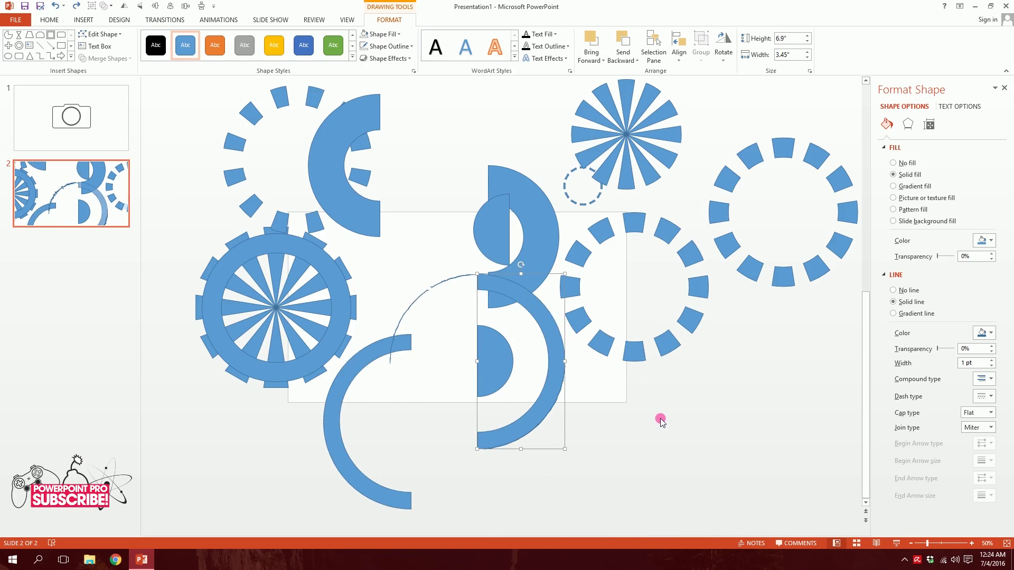
{"action": "left_click_drag", "start_coordinate": [569, 388], "coordinate": [634, 440]}
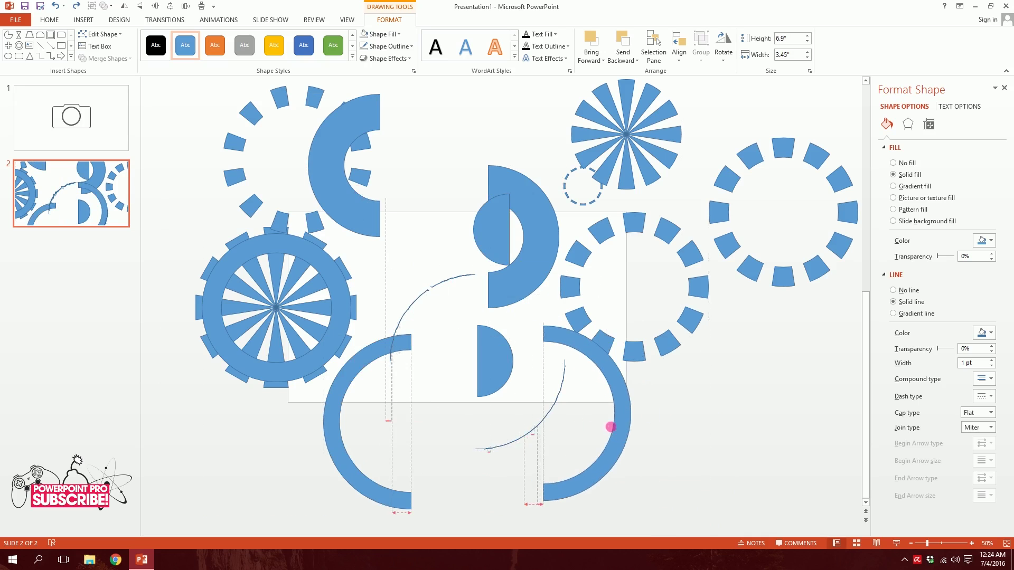
{"action": "left_click_drag", "start_coordinate": [531, 261], "coordinate": [539, 392]}
{"action": "key", "text": "ctrl+z"}
{"action": "key", "text": "ctrl+z"}
{"action": "key", "text": "ctrl+z"}
{"action": "key", "text": "ctrl+z"}
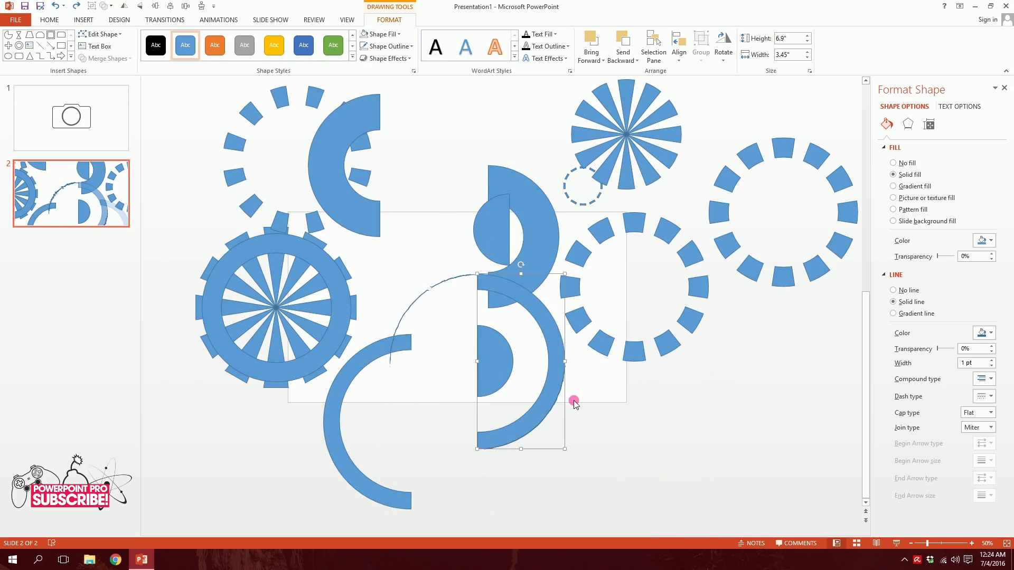
{"action": "key", "text": "ctrl+z"}
{"action": "key", "text": "ctrl+z"}
{"action": "key", "text": "ctrl+z"}
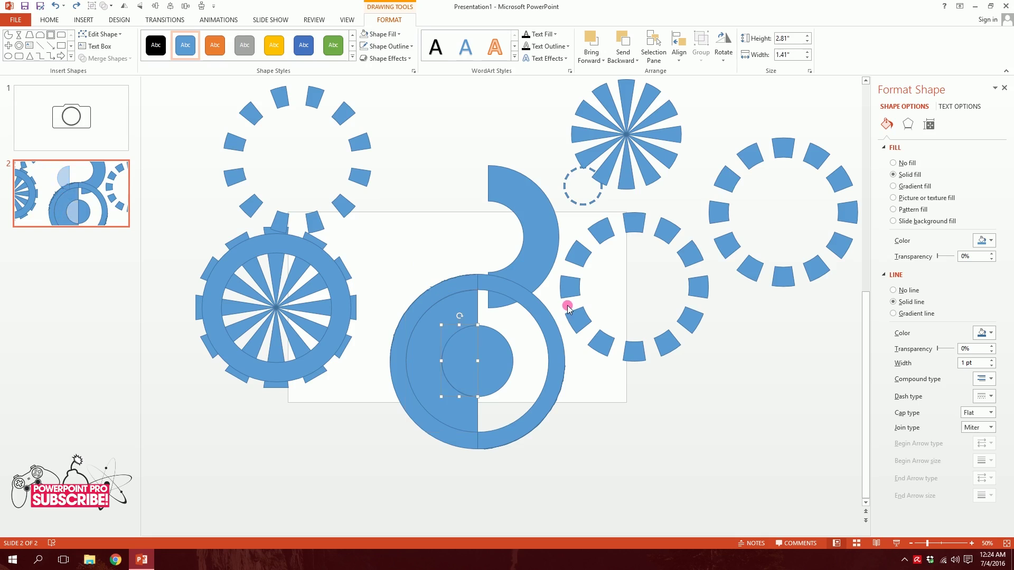
Step: Move a half-disc and both half-rings up and combine them into one double-ring shape
{"action": "left_click", "coordinate": [565, 427]}
{"action": "left_click", "coordinate": [457, 365]}
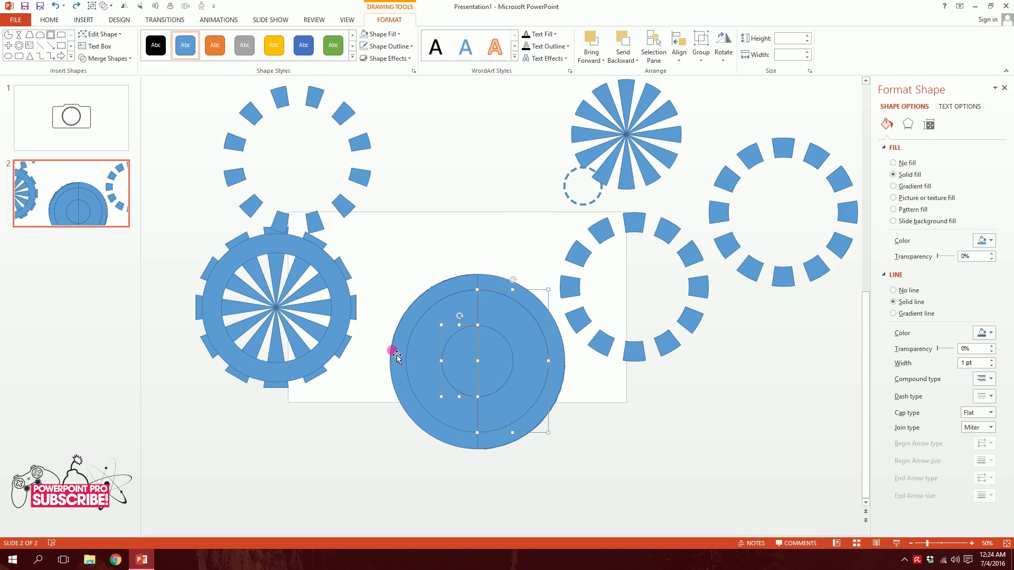
{"action": "left_click", "coordinate": [497, 354]}
{"action": "mouse_move", "coordinate": [496, 354]}
{"action": "left_mouse_down"}
{"action": "mouse_move", "coordinate": [486, 215]}
{"action": "mouse_move", "coordinate": [488, 363]}
{"action": "left_mouse_up"}
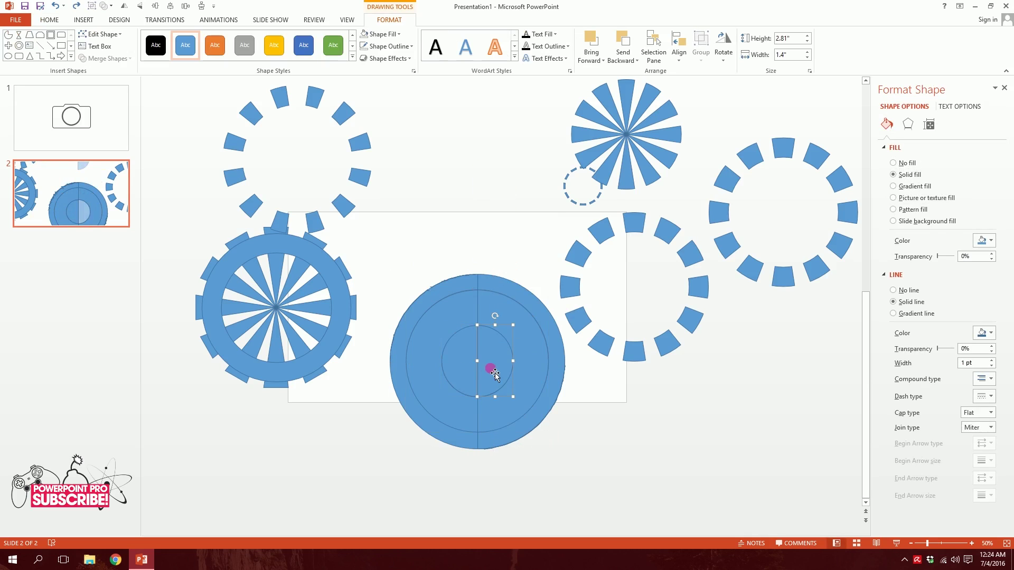
{"action": "left_click", "coordinate": [432, 370], "text": "shift"}
{"action": "left_click", "coordinate": [547, 311], "text": "shift"}
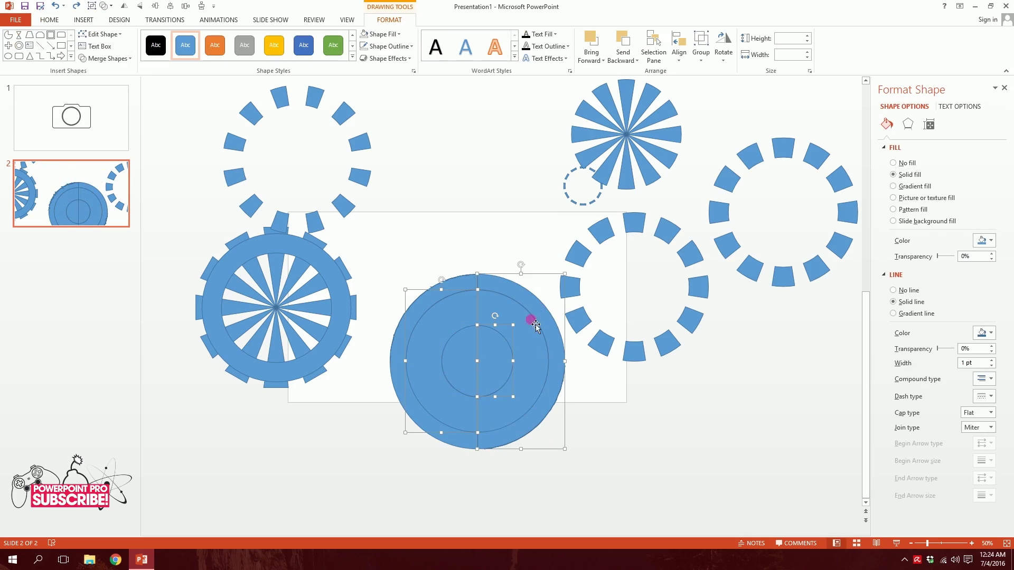
{"action": "left_click_drag", "start_coordinate": [545, 280], "coordinate": [528, 78]}
{"action": "left_click_drag", "start_coordinate": [534, 277], "coordinate": [561, 150]}
{"action": "left_click", "coordinate": [129, 59]}
{"action": "left_click", "coordinate": [100, 98]}
Step: Duplicate the double-ring below, rotate the copy 180°, and bring the small dashed ring mid-slide
{"action": "scroll", "coordinate": [543, 446], "scroll_direction": "down", "scroll_amount": 1}
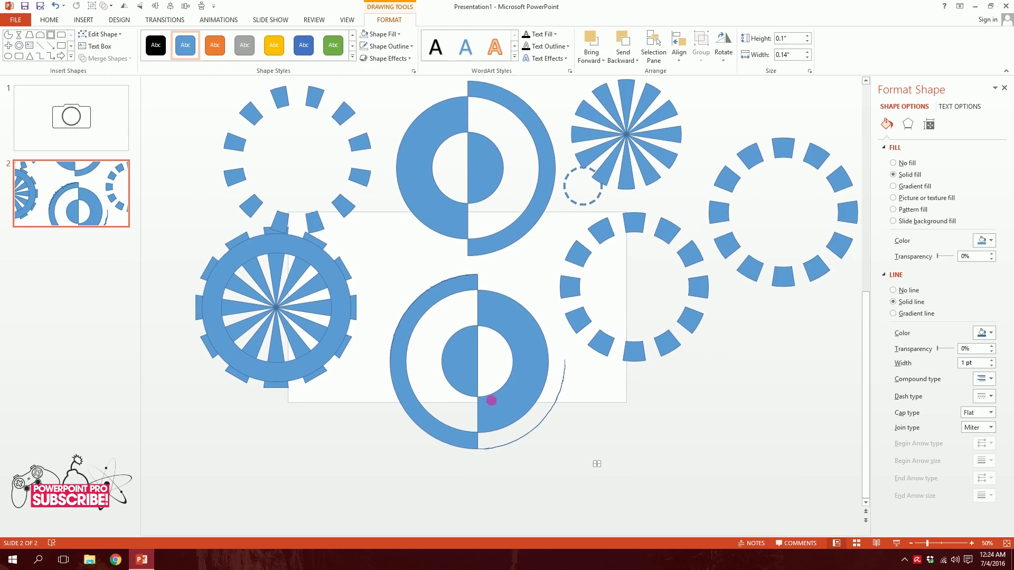
{"action": "left_click", "coordinate": [565, 518]}
{"action": "left_click_drag", "start_coordinate": [619, 507], "coordinate": [351, 255]}
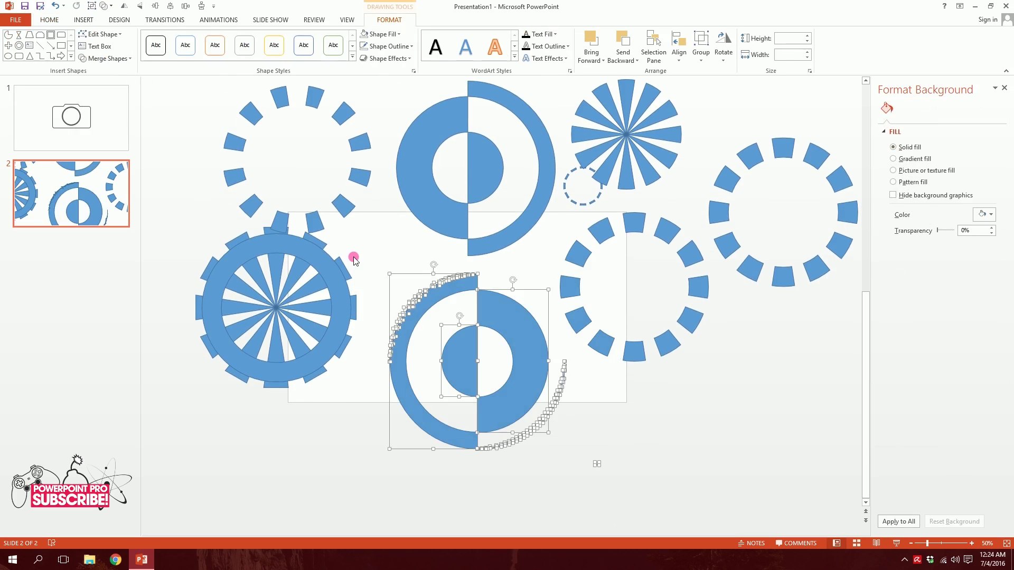
{"action": "left_click", "coordinate": [497, 181]}
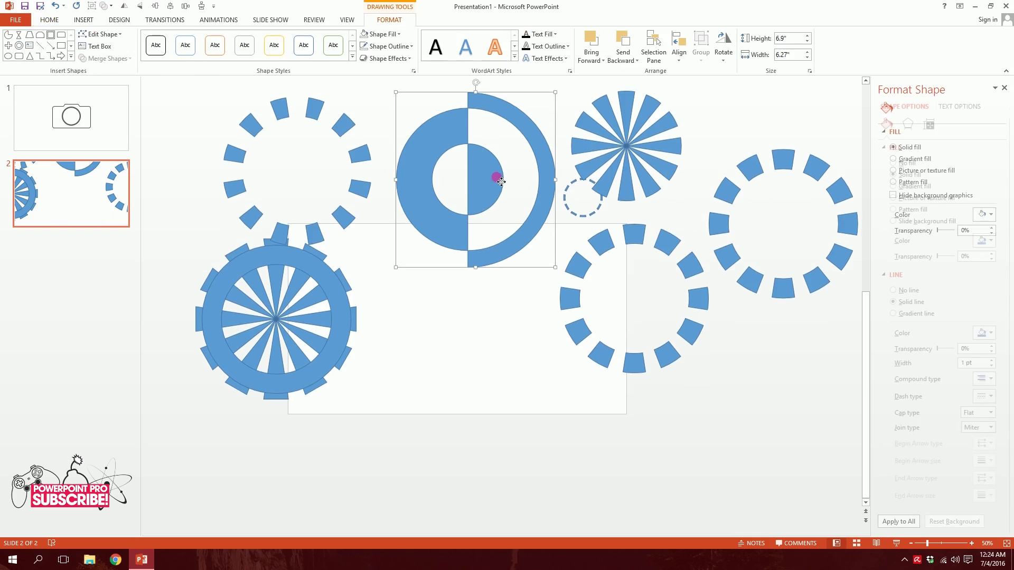
{"action": "left_click_drag", "start_coordinate": [494, 178], "coordinate": [500, 365]}
{"action": "left_click_drag", "start_coordinate": [476, 315], "coordinate": [478, 475]}
{"action": "left_click", "coordinate": [563, 415]}
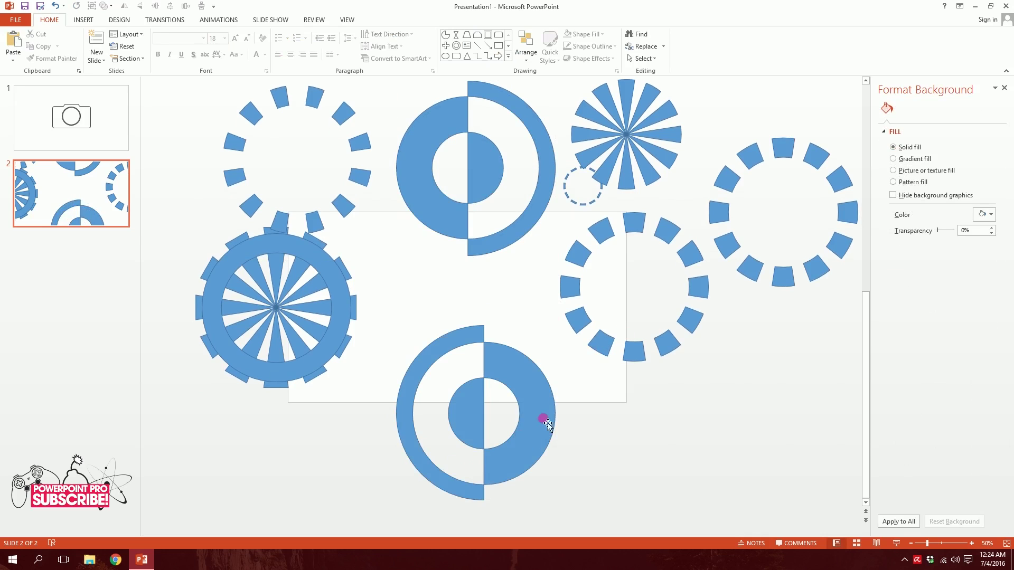
{"action": "left_click_drag", "start_coordinate": [600, 203], "coordinate": [479, 287]}
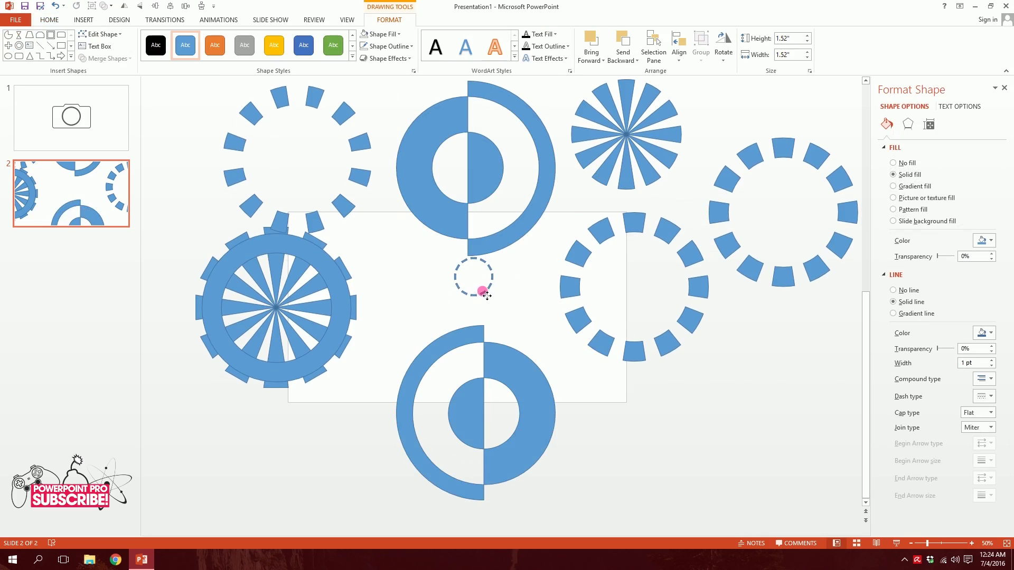
{"action": "left_click", "coordinate": [116, 129]}
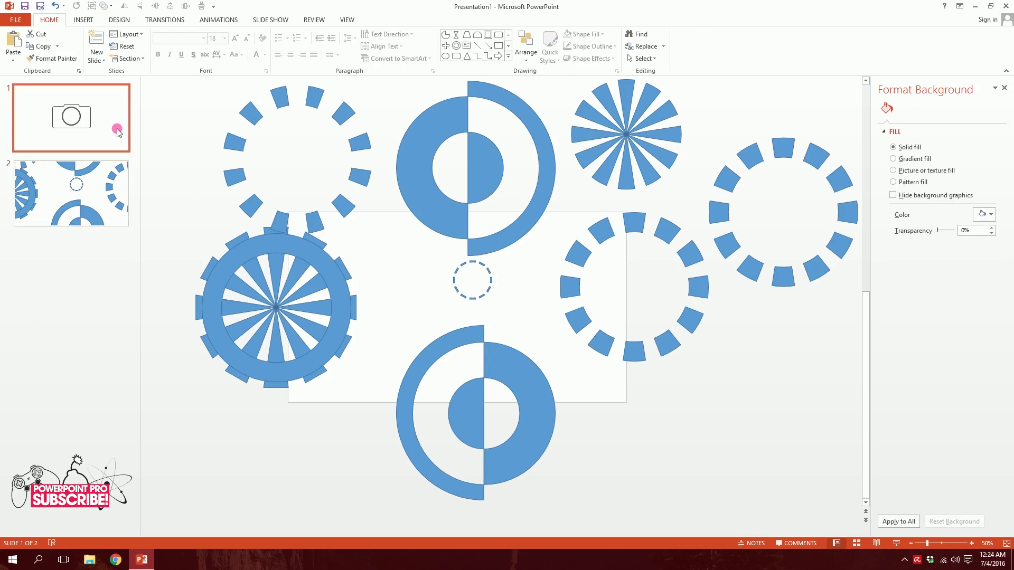
Step: Paste the blue sunburst onto the camera slide, send it to back, and place it at the camera's upper left
{"action": "left_click_drag", "start_coordinate": [395, 216], "coordinate": [734, 438]}
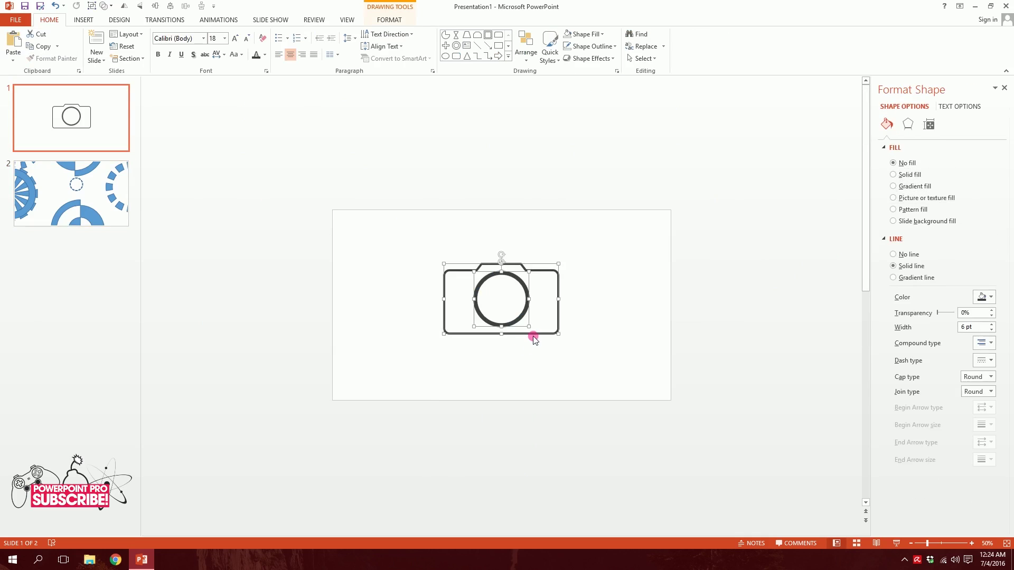
{"action": "left_click", "coordinate": [533, 343]}
{"action": "left_click", "coordinate": [71, 216]}
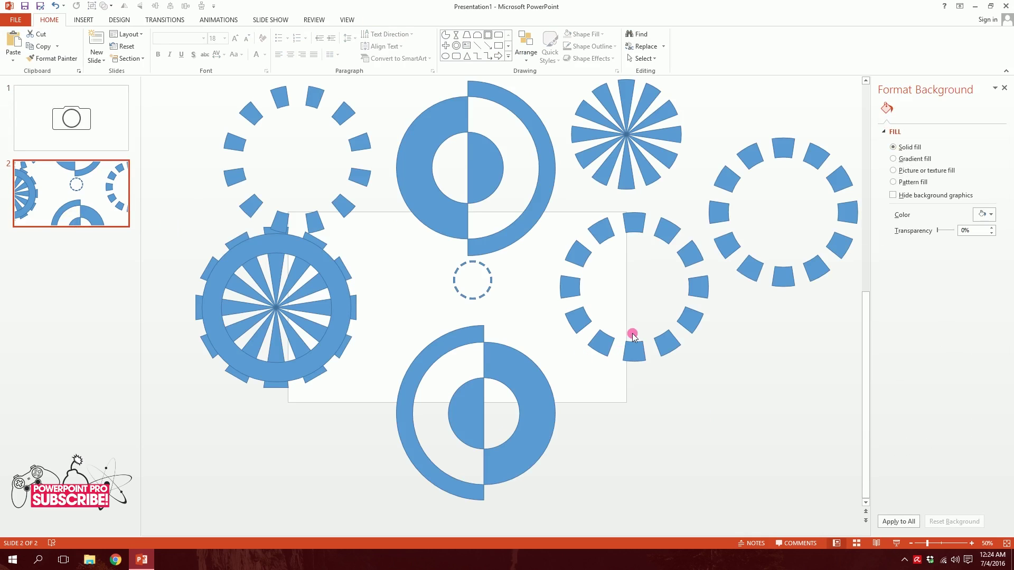
{"action": "left_click", "coordinate": [623, 138]}
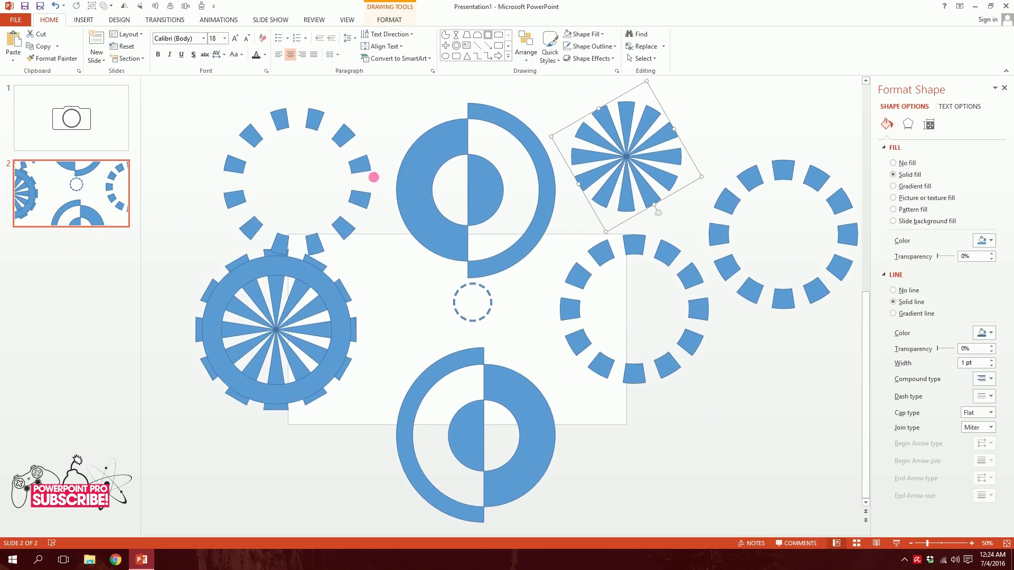
{"action": "left_click", "coordinate": [34, 127]}
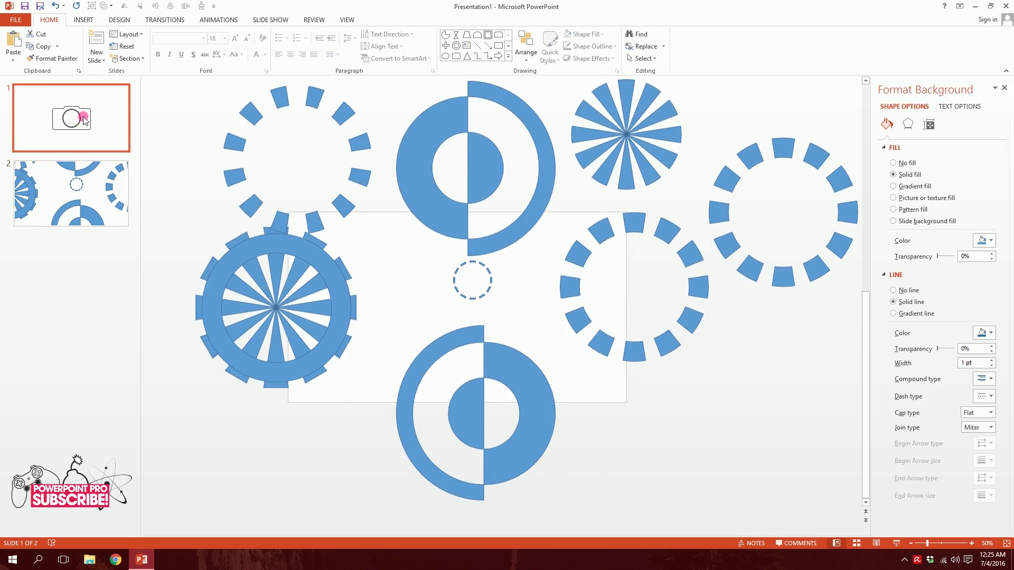
{"action": "left_click", "coordinate": [520, 193]}
{"action": "key", "text": "ctrl+v"}
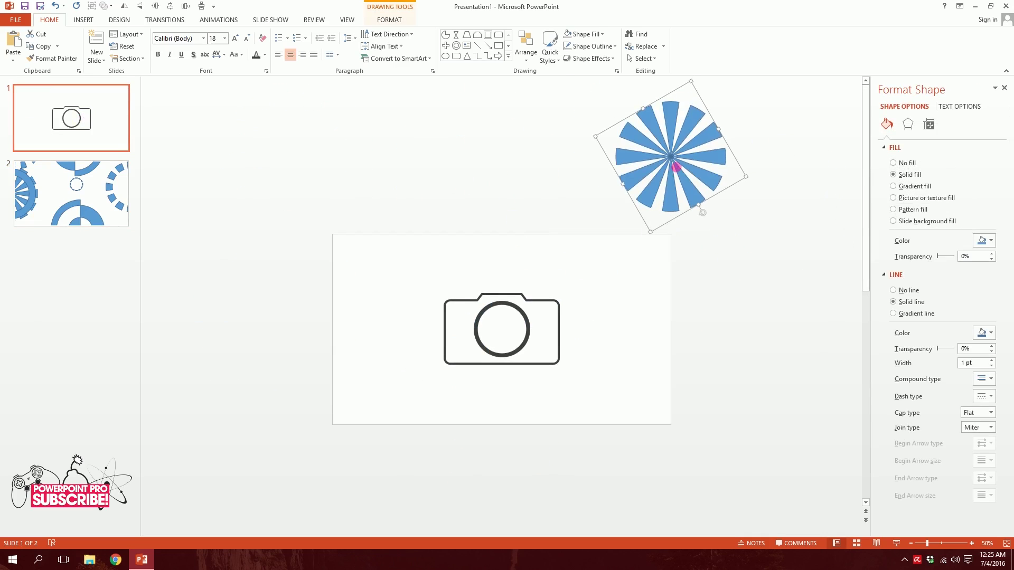
{"action": "left_click_drag", "start_coordinate": [674, 165], "coordinate": [428, 249]}
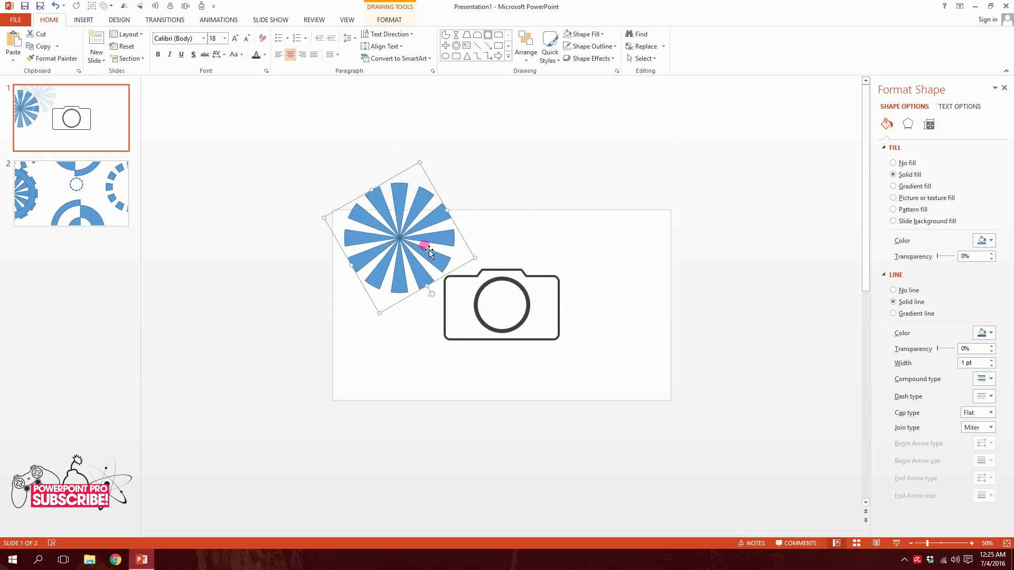
{"action": "right_click", "coordinate": [426, 246]}
{"action": "left_click", "coordinate": [461, 359]}
{"action": "left_click_drag", "start_coordinate": [438, 257], "coordinate": [438, 281]}
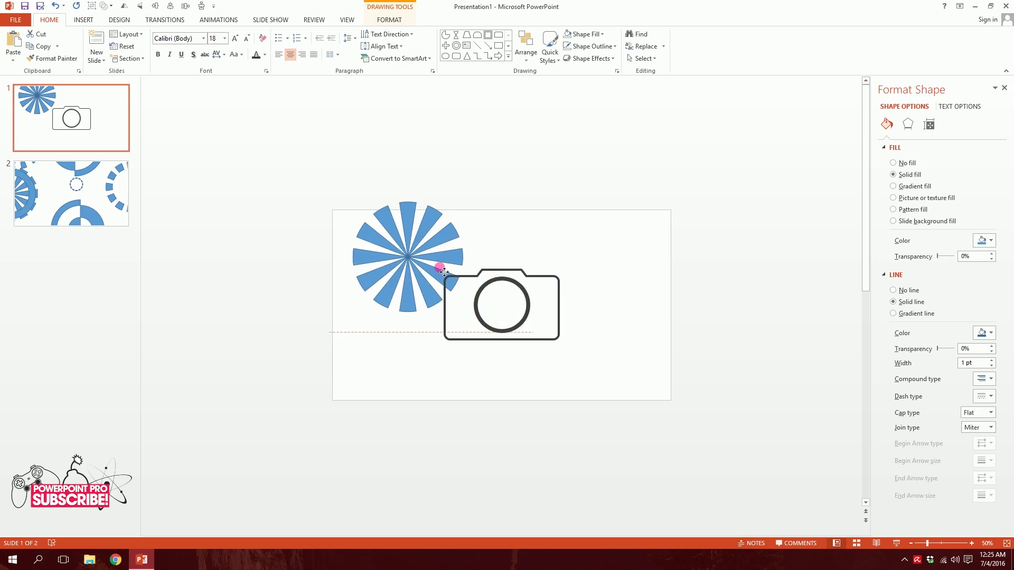
Step: Give the camera outline shape a solid fill
{"action": "left_click", "coordinate": [553, 279]}
{"action": "left_click", "coordinate": [586, 35]}
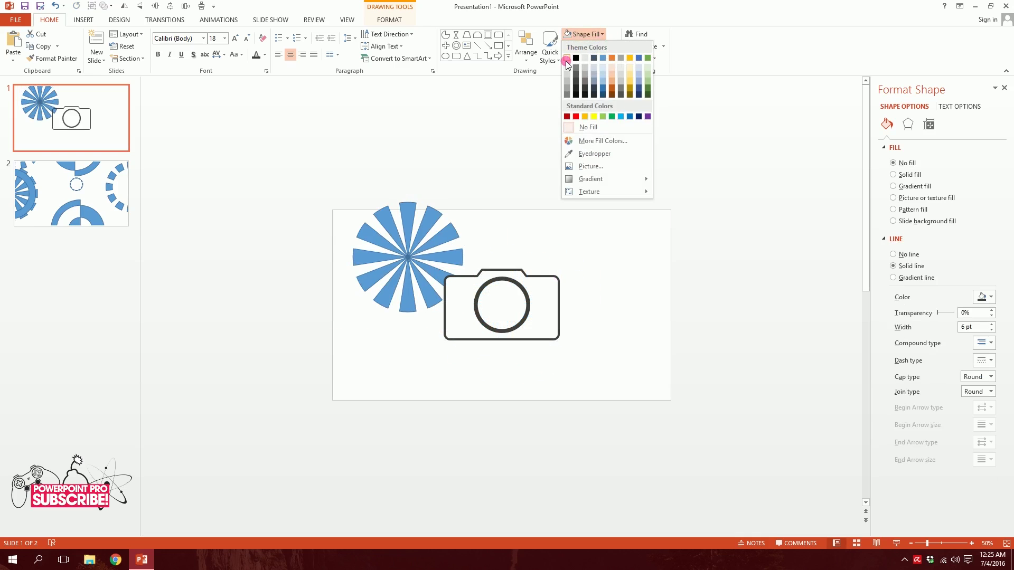
{"action": "left_click", "coordinate": [566, 61]}
Step: Centre and enlarge the sunburst behind the camera, remove its outline, and fill it light grey
{"action": "left_click_drag", "start_coordinate": [410, 224], "coordinate": [654, 287]}
{"action": "left_click_drag", "start_coordinate": [598, 241], "coordinate": [603, 254]}
{"action": "left_click_drag", "start_coordinate": [750, 370], "coordinate": [795, 383]}
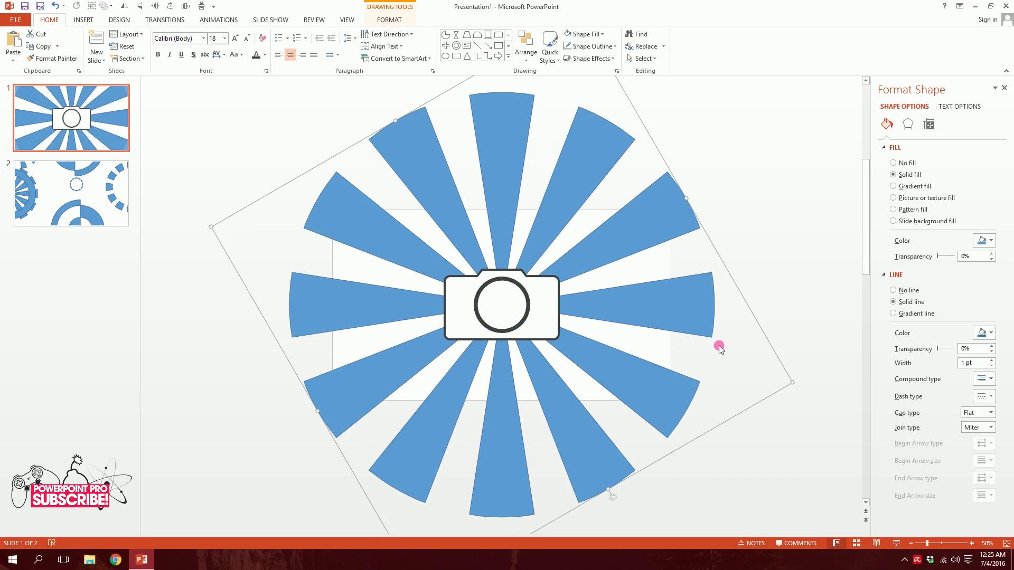
{"action": "left_click", "coordinate": [565, 49]}
{"action": "left_click", "coordinate": [572, 141]}
{"action": "left_click", "coordinate": [585, 34]}
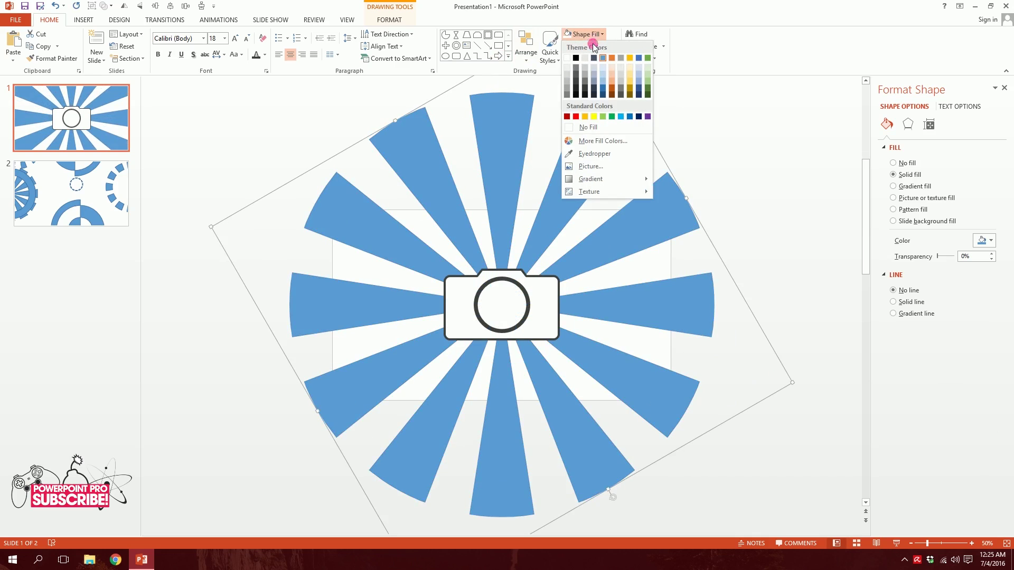
{"action": "left_click", "coordinate": [569, 77]}
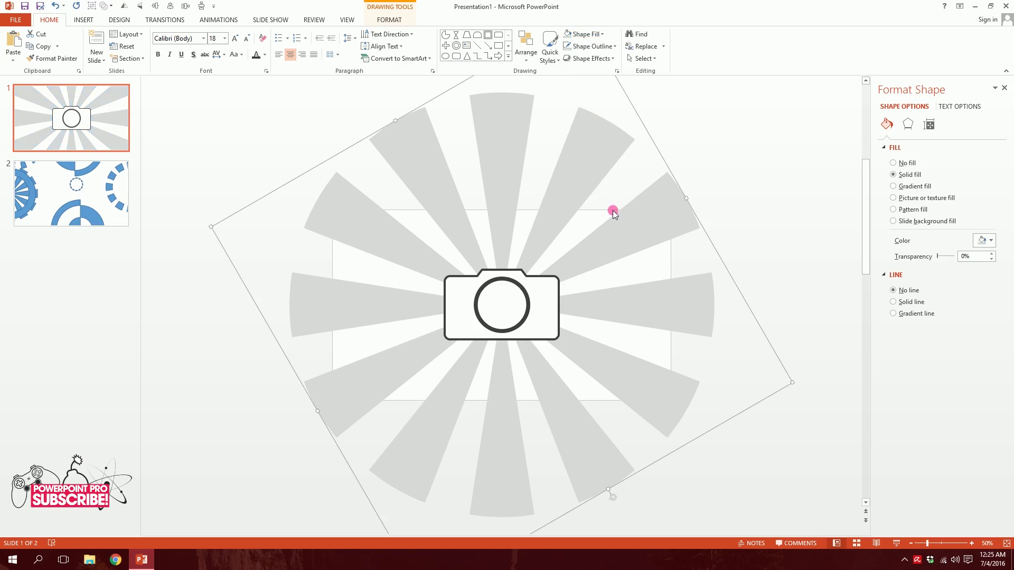
Step: Give the grey starburst a 20-second Spin starting With Previous, then play the slide show
{"action": "left_click", "coordinate": [211, 21]}
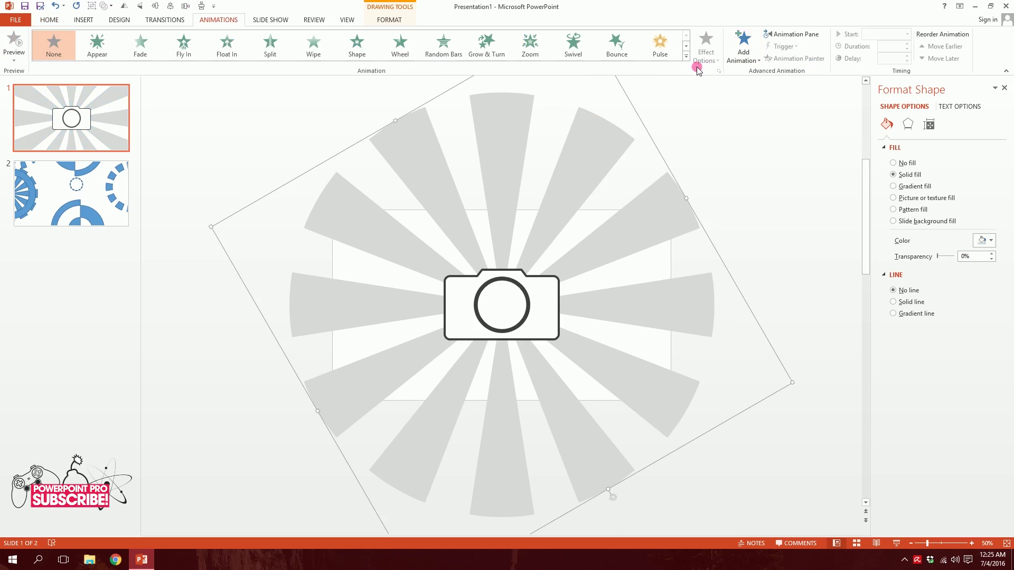
{"action": "left_click", "coordinate": [686, 56]}
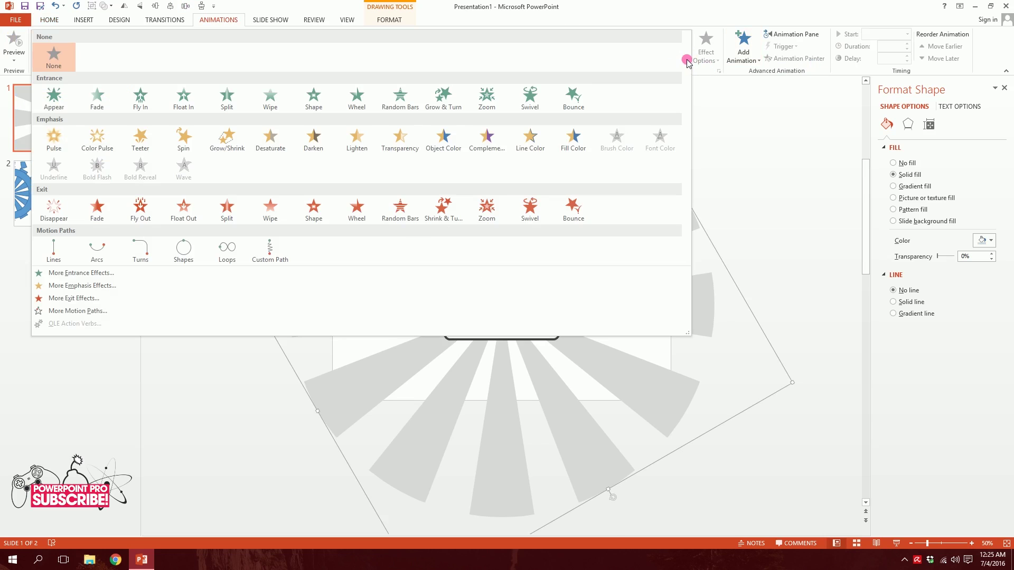
{"action": "left_click", "coordinate": [204, 140]}
{"action": "left_click", "coordinate": [369, 169]}
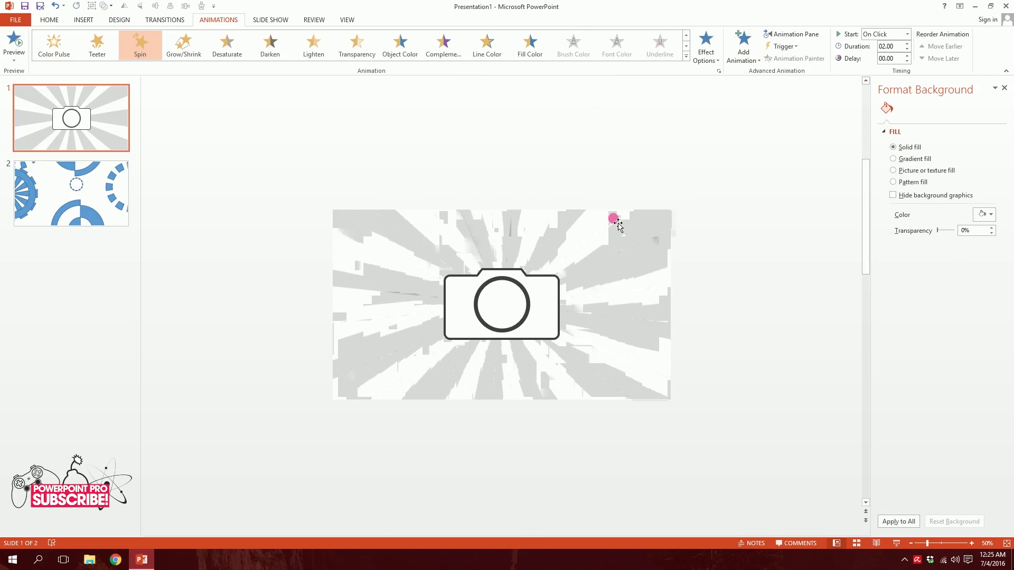
{"action": "left_click", "coordinate": [875, 35]}
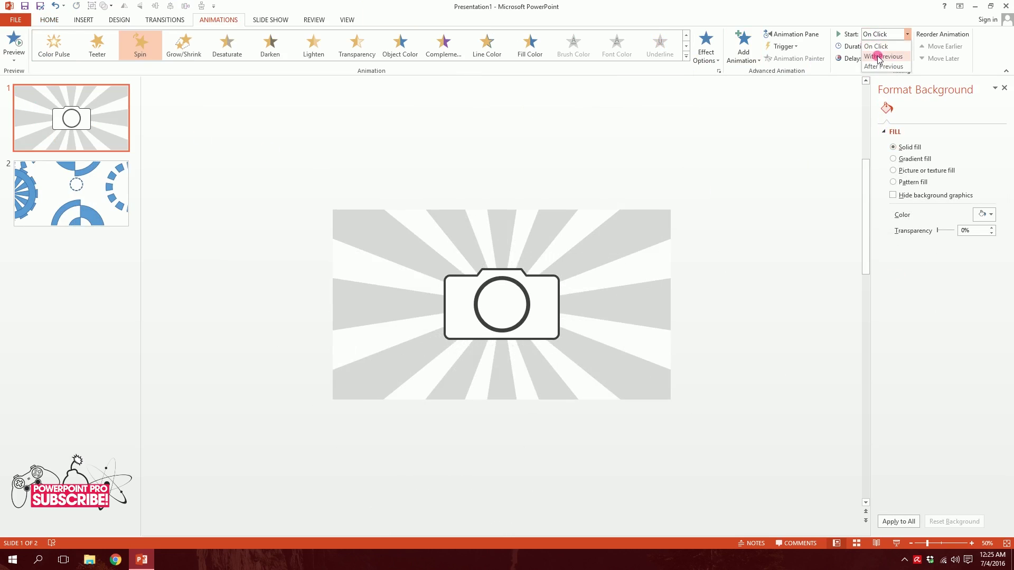
{"action": "left_click", "coordinate": [879, 57]}
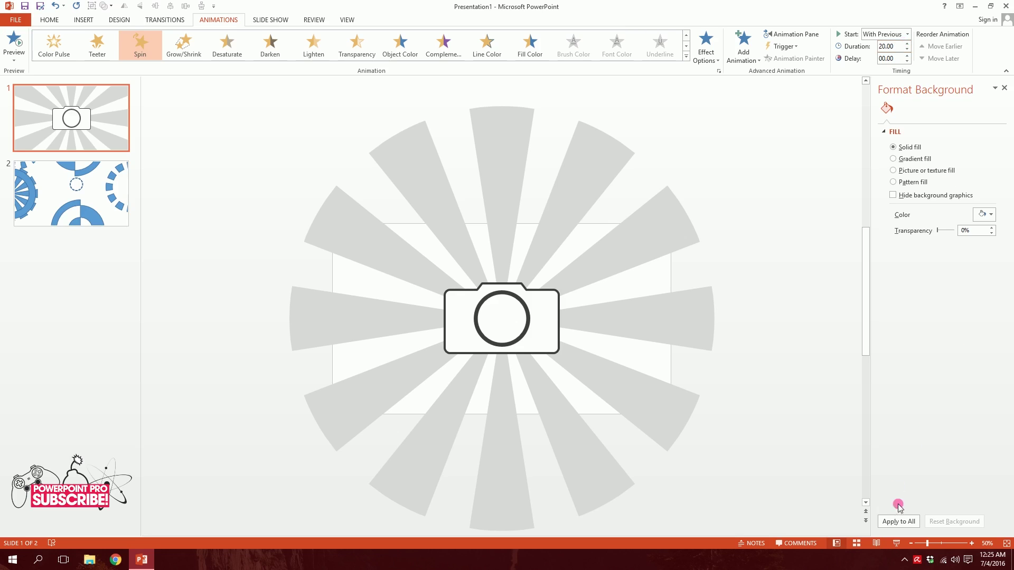
{"action": "left_click", "coordinate": [902, 543]}
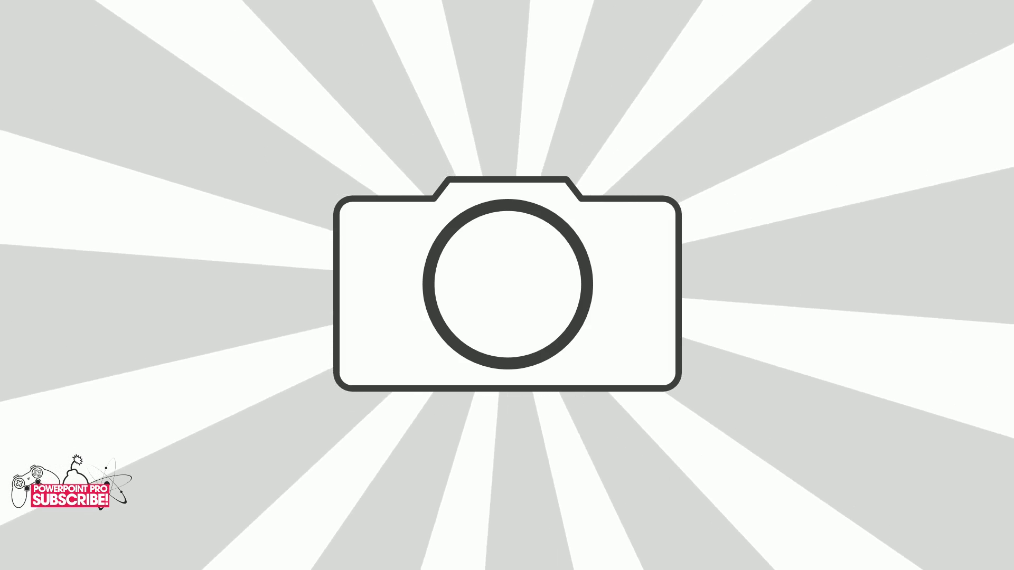
Step: Copy the blue dashed ring from slide 2 onto slide 1 and centre it around the camera
{"action": "key", "text": "Escape"}
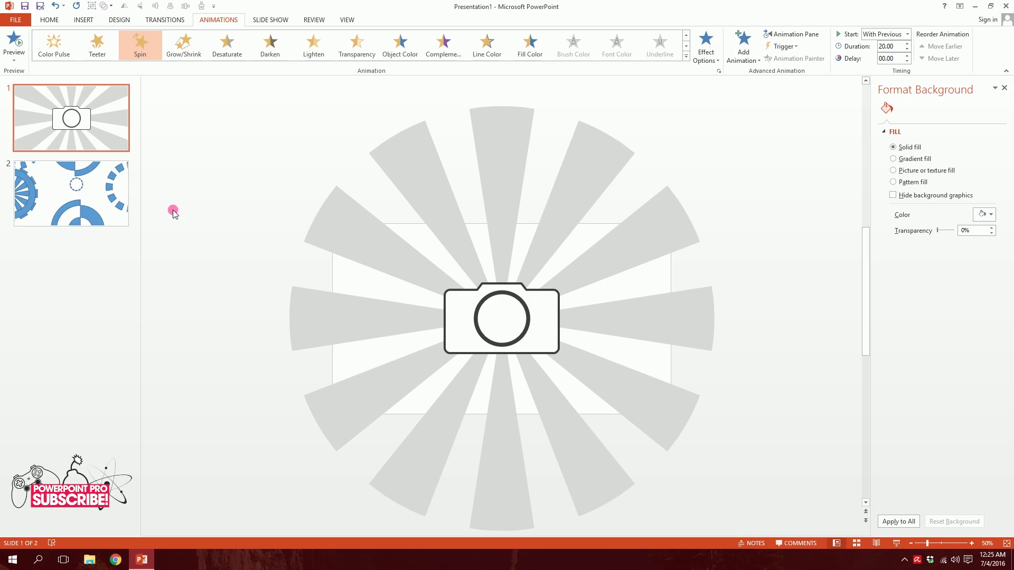
{"action": "left_click", "coordinate": [126, 214]}
{"action": "left_click", "coordinate": [650, 327]}
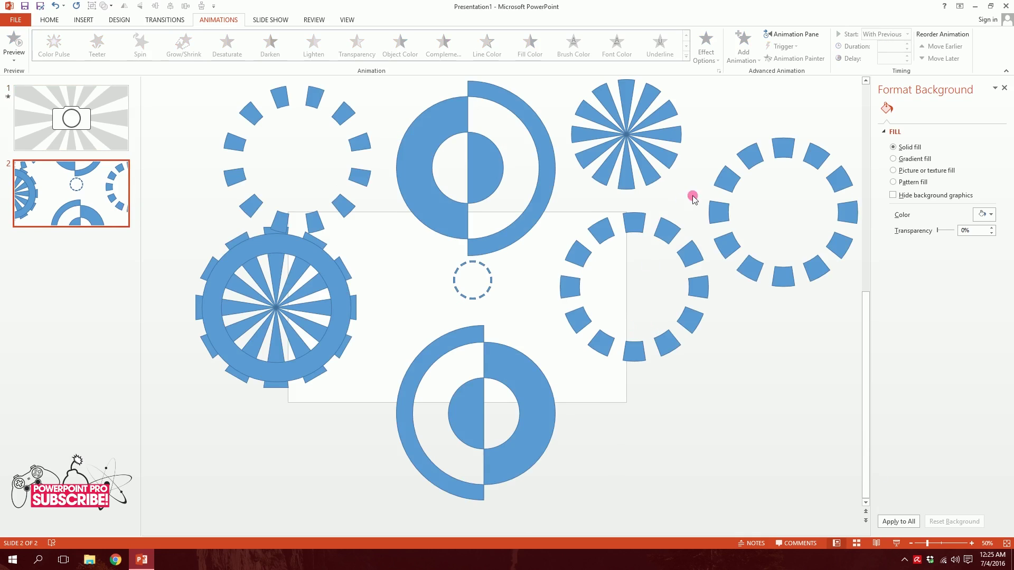
{"action": "left_click", "coordinate": [629, 220]}
{"action": "left_click", "coordinate": [51, 110]}
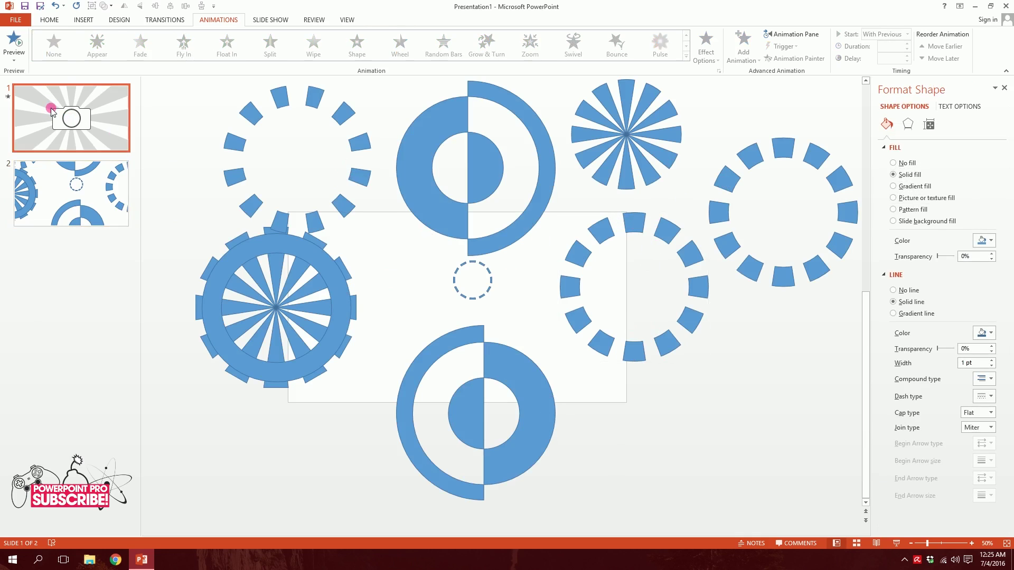
{"action": "left_click", "coordinate": [437, 209]}
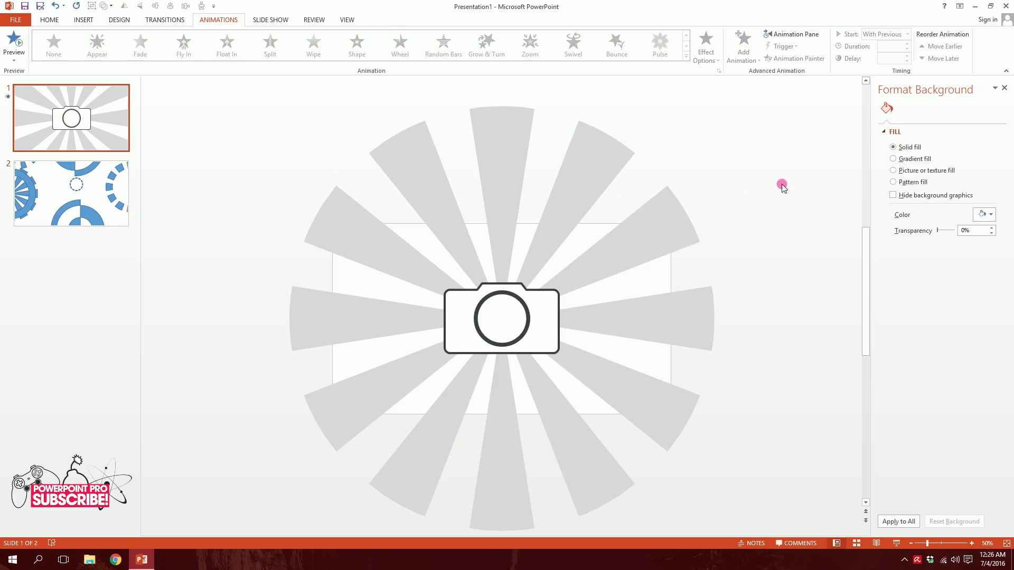
{"action": "key", "text": "ctrl+v"}
{"action": "left_click_drag", "start_coordinate": [709, 237], "coordinate": [634, 227]}
Step: Rotate the dashed ring slightly and give it a darker grey fill with no outline
{"action": "left_click_drag", "start_coordinate": [503, 181], "coordinate": [459, 198]}
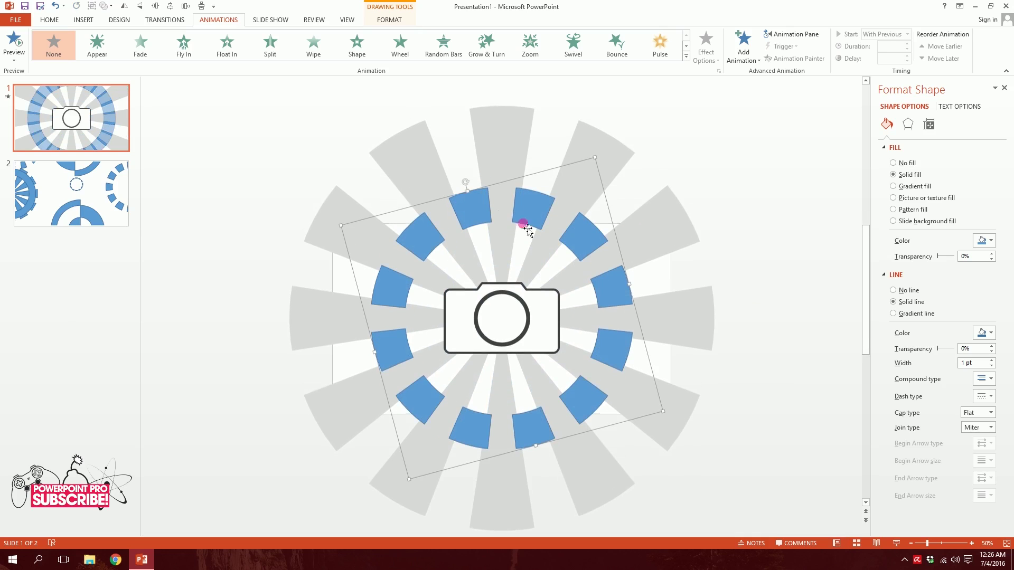
{"action": "left_click", "coordinate": [390, 20]}
{"action": "left_click", "coordinate": [365, 46]}
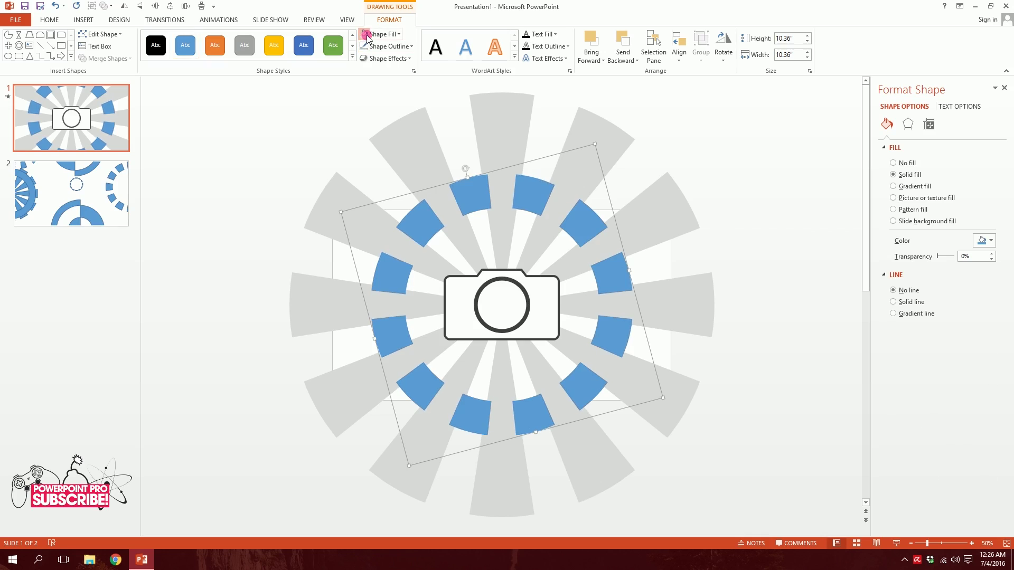
{"action": "left_click", "coordinate": [364, 34]}
{"action": "left_click", "coordinate": [399, 34]}
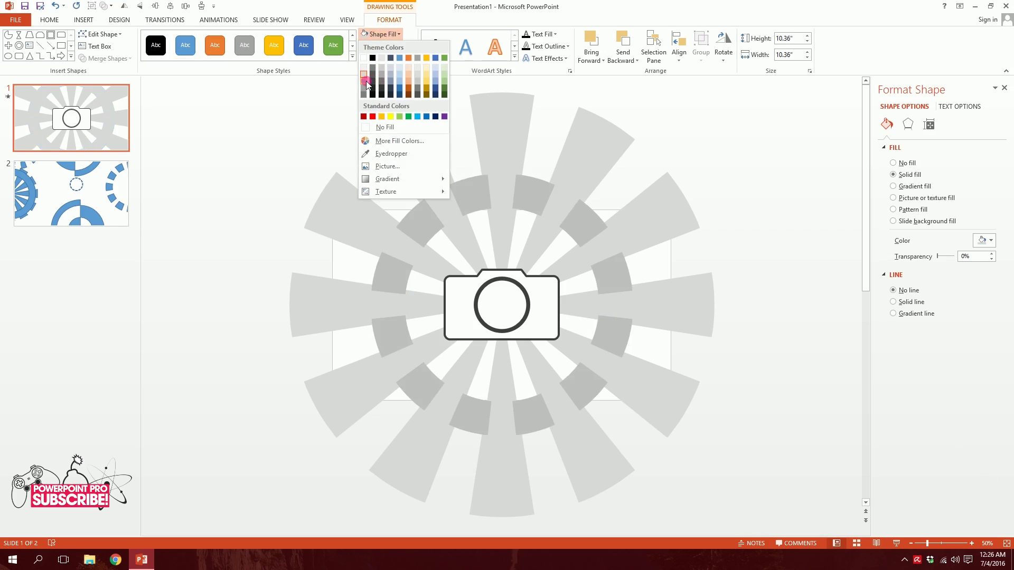
{"action": "left_click", "coordinate": [367, 82]}
Step: Send the ring to the back, behind the sunburst rays
{"action": "right_click", "coordinate": [475, 210]}
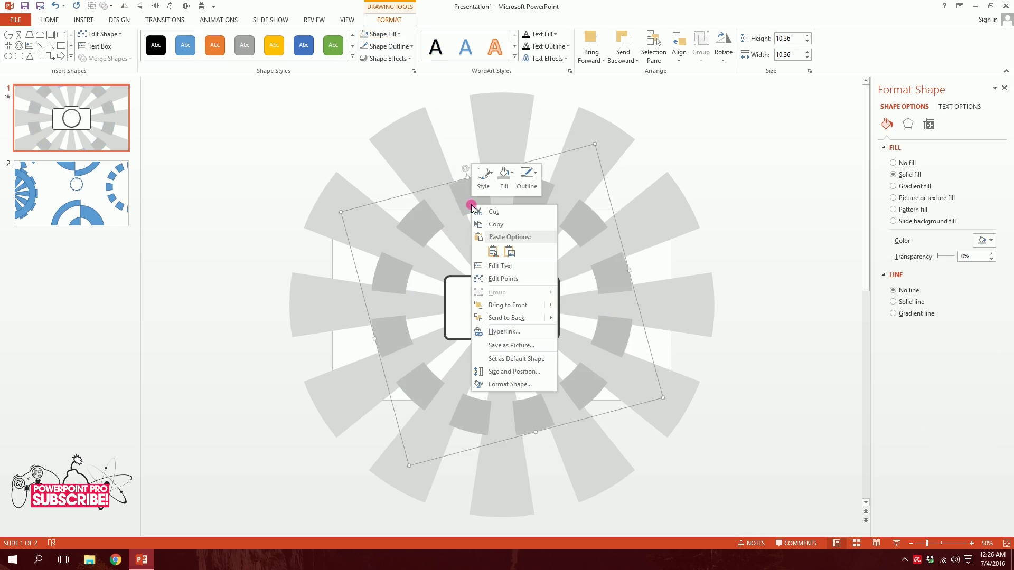
{"action": "left_click", "coordinate": [518, 324]}
{"action": "left_click", "coordinate": [353, 161]}
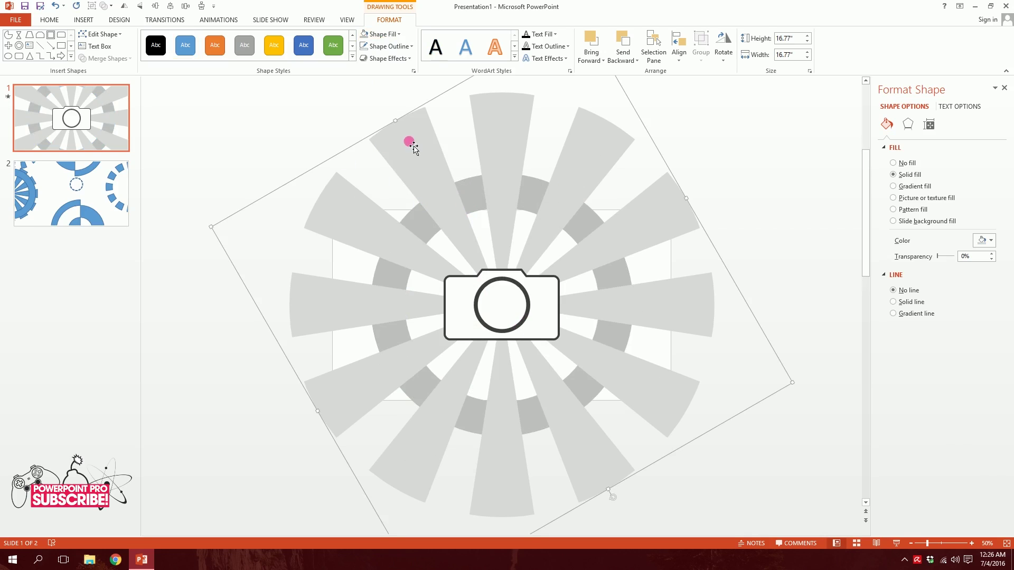
Step: Copy the sunburst's spin animation onto the grey ring with Animation Painter and preview the show
{"action": "left_click", "coordinate": [235, 20]}
{"action": "left_click", "coordinate": [778, 58]}
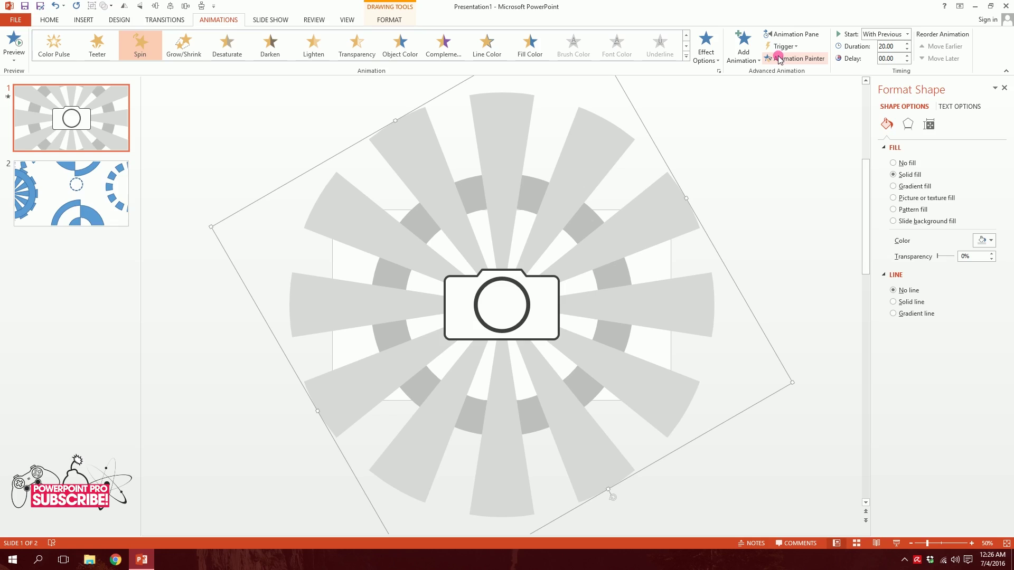
{"action": "left_click", "coordinate": [473, 189]}
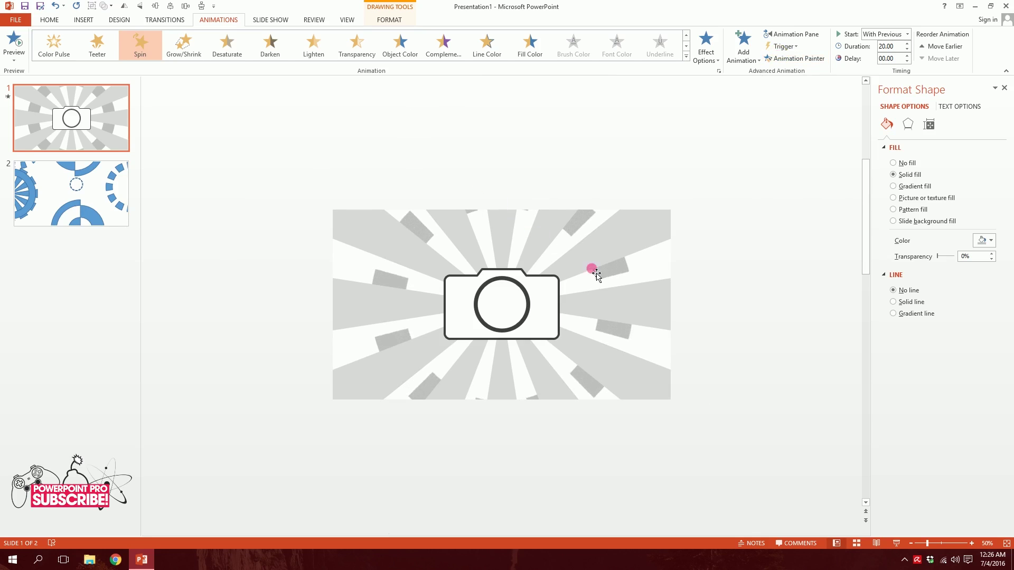
{"action": "left_click", "coordinate": [897, 543]}
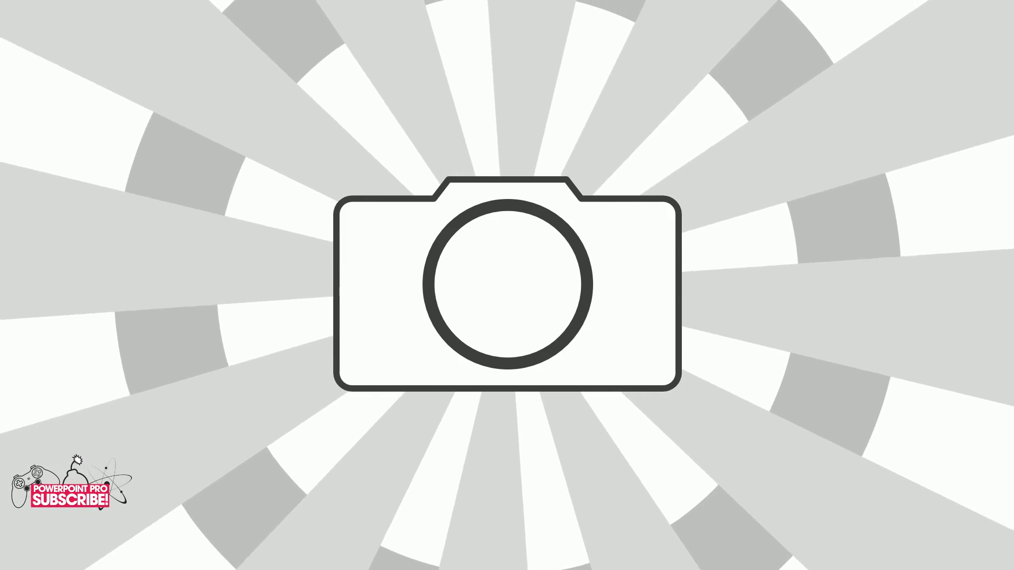
{"action": "key", "text": "Escape"}
Step: Make the ring spin counterclockwise and preview both spins in the slide show
{"action": "left_click", "coordinate": [605, 417]}
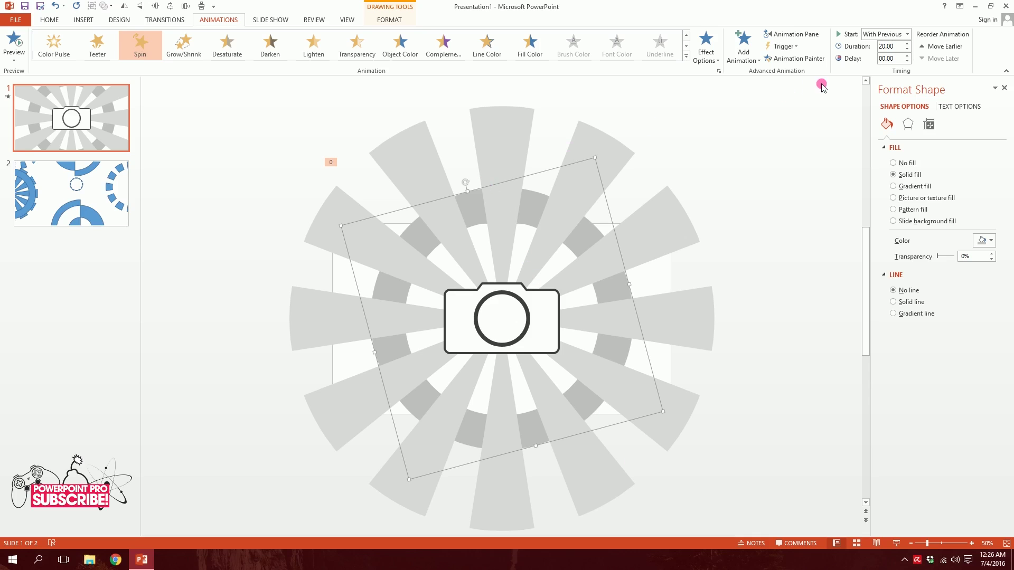
{"action": "left_click", "coordinate": [707, 52]}
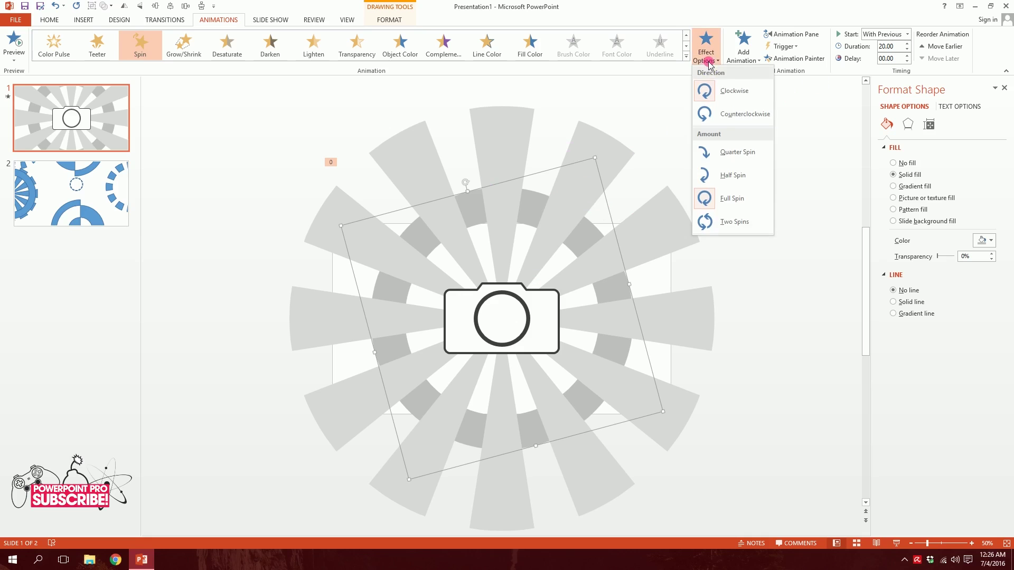
{"action": "left_click", "coordinate": [723, 113]}
{"action": "left_click", "coordinate": [896, 543]}
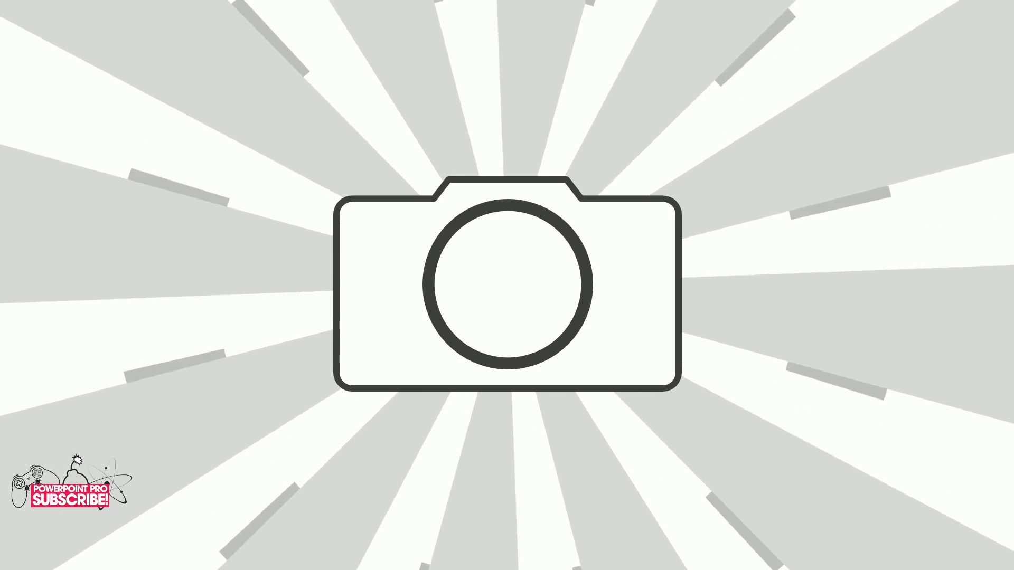
{"action": "key", "text": "Escape"}
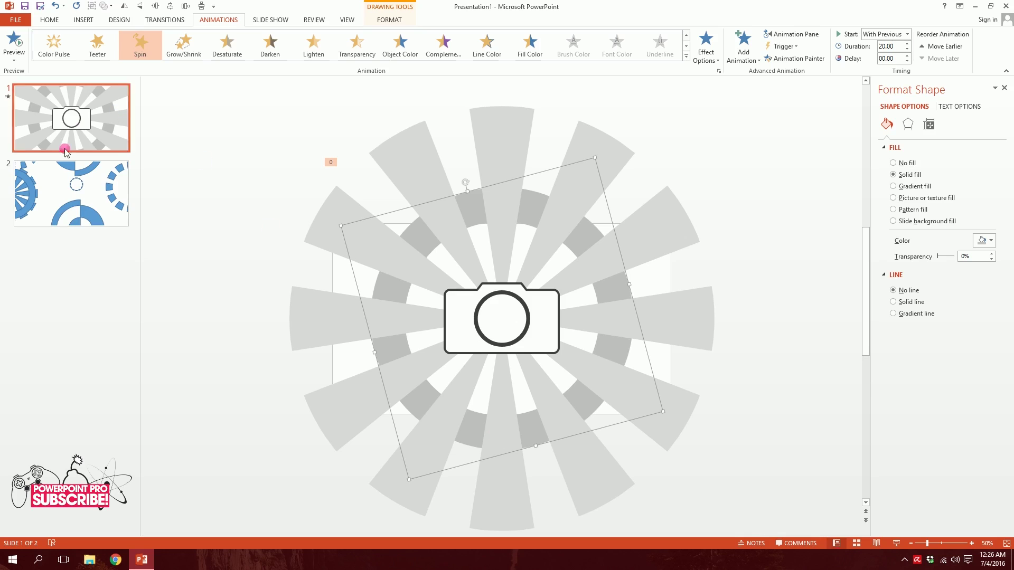
{"action": "left_click", "coordinate": [55, 197]}
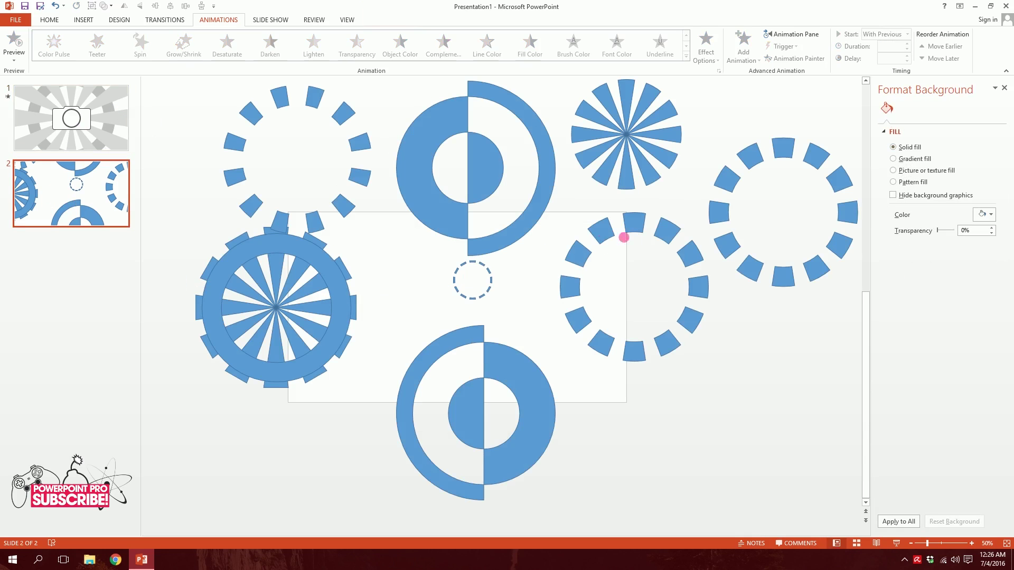
Step: Copy the small blue dashed circle from slide 2 and place it inside the camera lens on slide 1
{"action": "scroll", "coordinate": [612, 369], "scroll_direction": "down", "scroll_amount": 3, "text": "ctrl"}
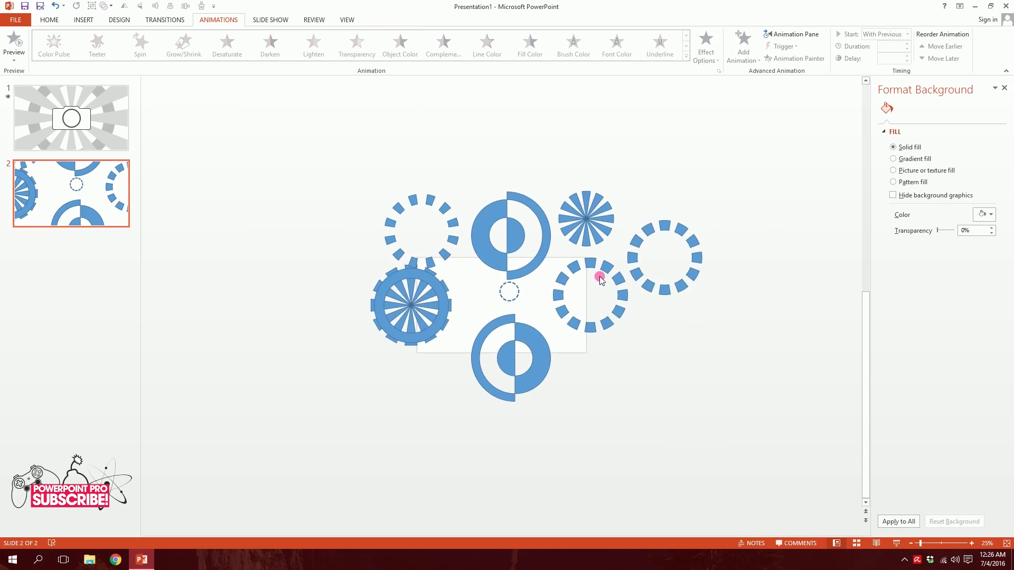
{"action": "scroll", "coordinate": [507, 290], "scroll_direction": "up", "scroll_amount": 5, "text": "ctrl"}
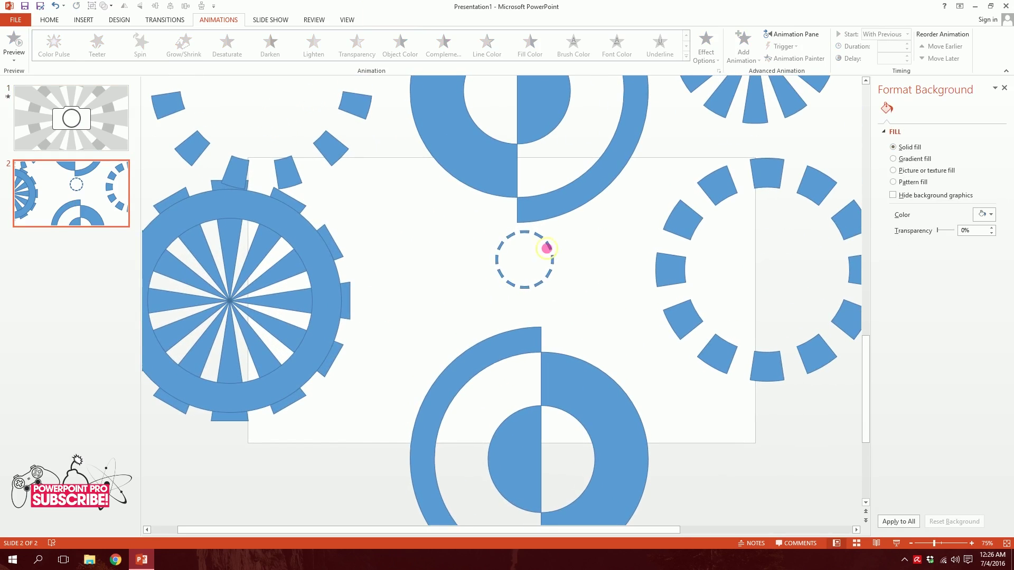
{"action": "left_click", "coordinate": [546, 247]}
{"action": "scroll", "coordinate": [547, 248], "scroll_direction": "up", "scroll_amount": 3, "text": "ctrl"}
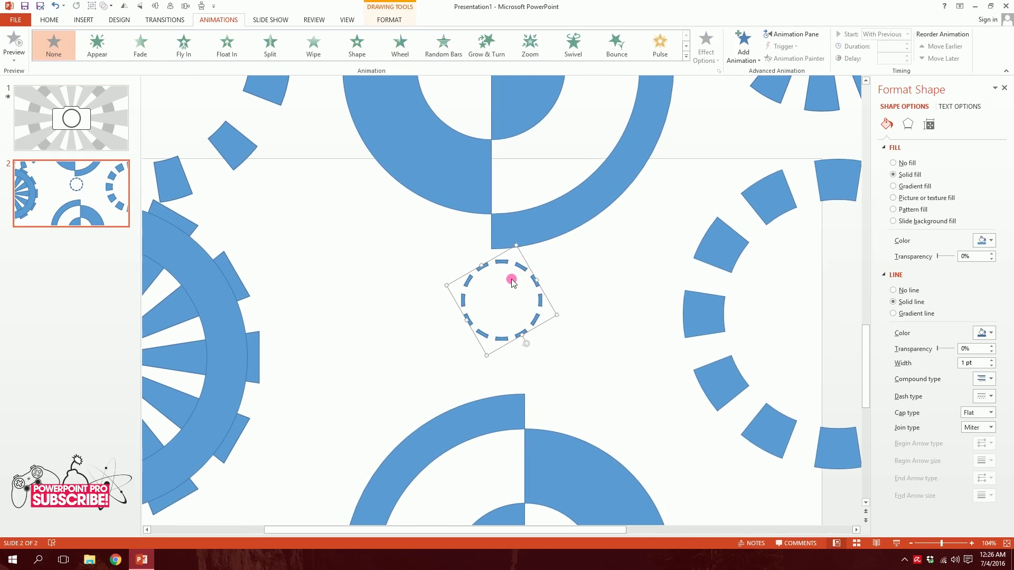
{"action": "left_click", "coordinate": [75, 126]}
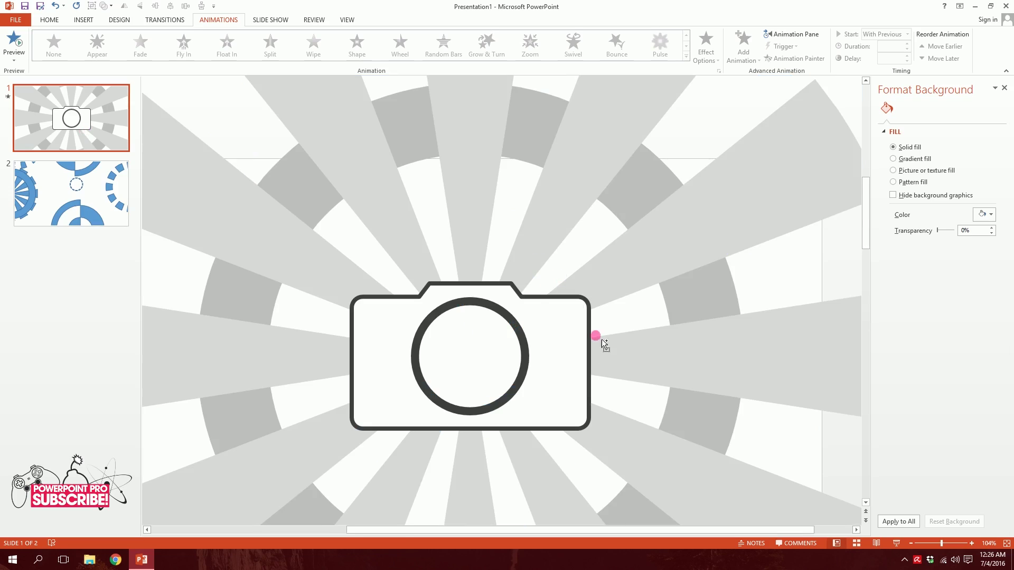
{"action": "key", "text": "ctrl+v"}
{"action": "left_click_drag", "start_coordinate": [523, 268], "coordinate": [497, 327]}
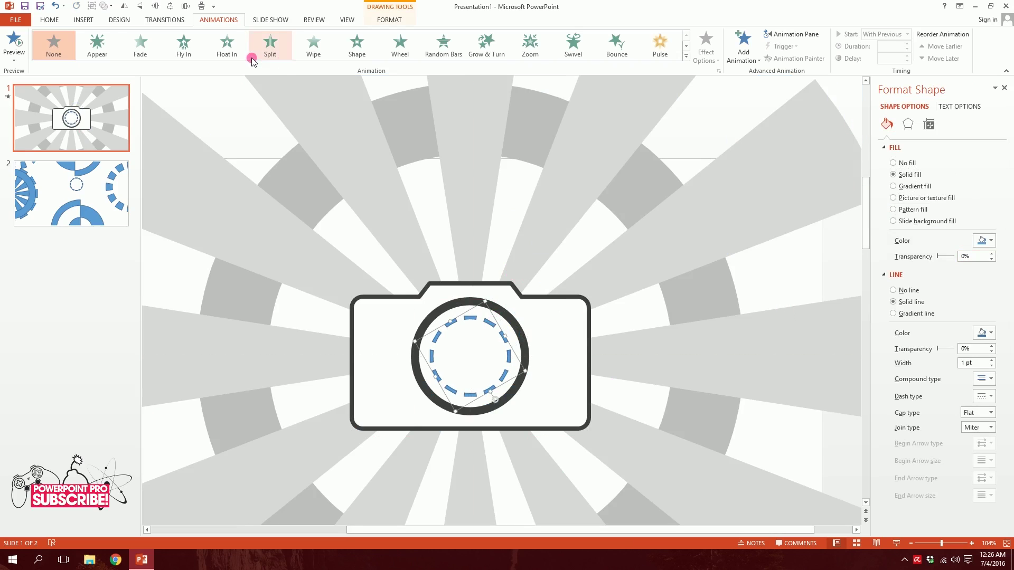
{"action": "left_click", "coordinate": [385, 19]}
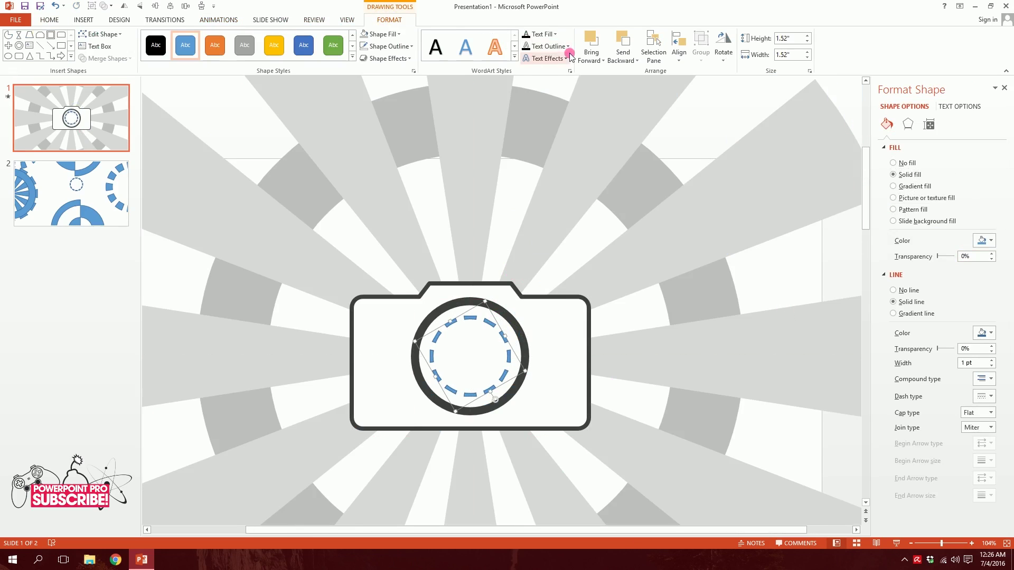
Step: Give the lens's dashed ring no outline and a dark gray theme fill
{"action": "left_click", "coordinate": [363, 49]}
{"action": "left_click", "coordinate": [386, 34]}
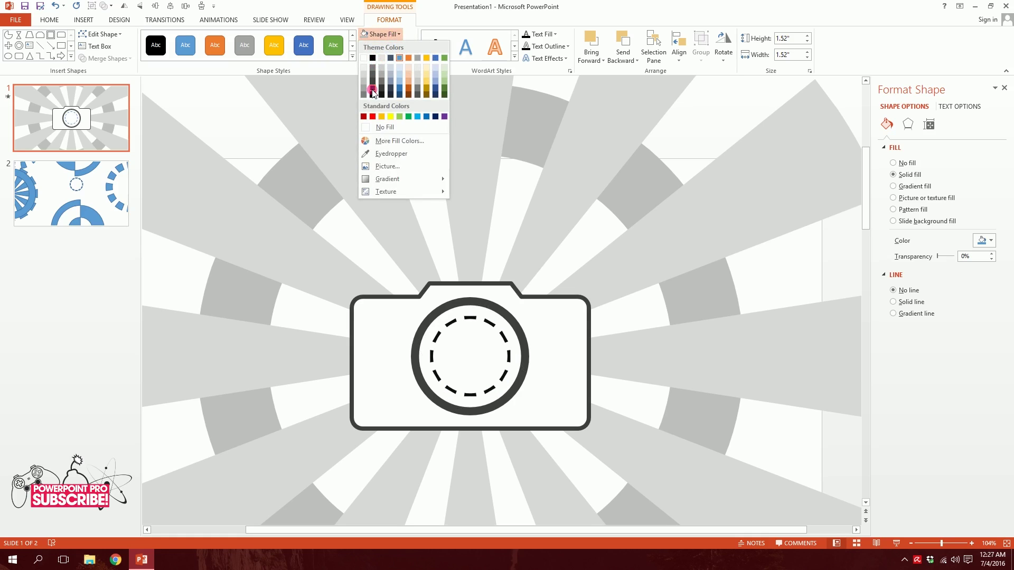
{"action": "left_click", "coordinate": [373, 91]}
{"action": "scroll", "coordinate": [480, 365], "scroll_direction": "down", "scroll_amount": 4}
{"action": "scroll", "coordinate": [556, 423], "scroll_direction": "up", "scroll_amount": 4}
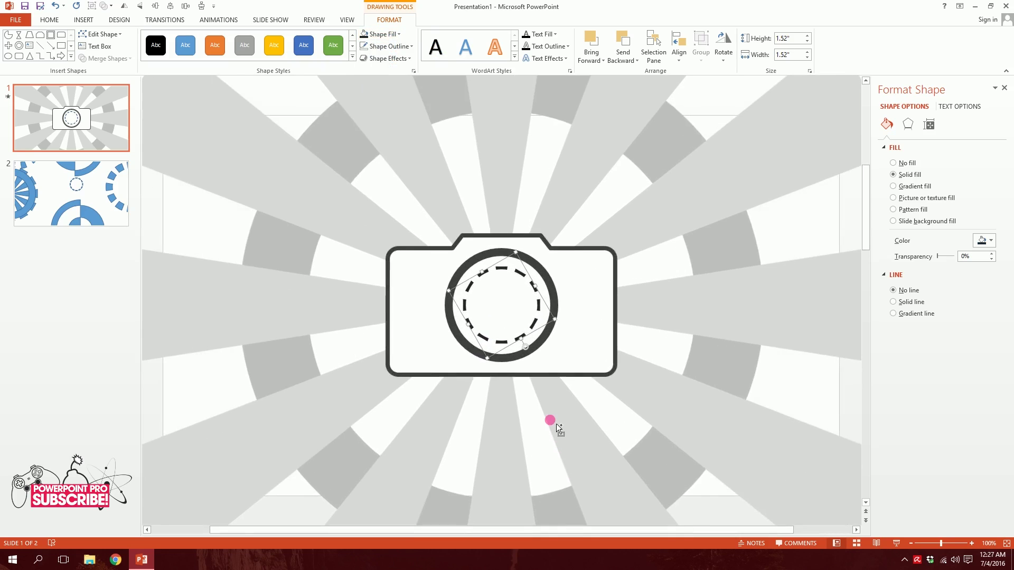
{"action": "scroll", "coordinate": [556, 423], "scroll_direction": "up", "scroll_amount": 5}
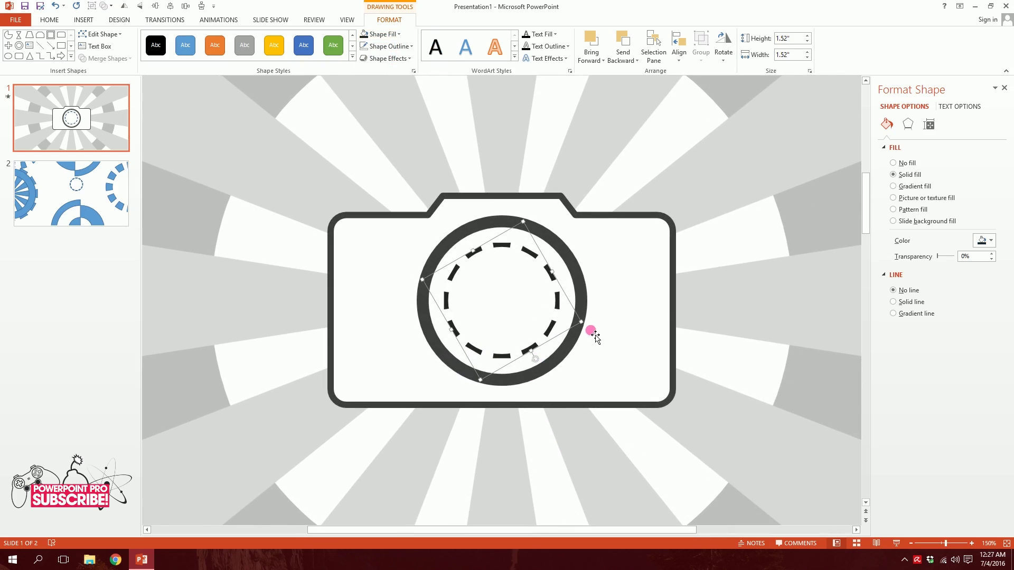
{"action": "scroll", "coordinate": [579, 309], "scroll_direction": "down", "scroll_amount": 6}
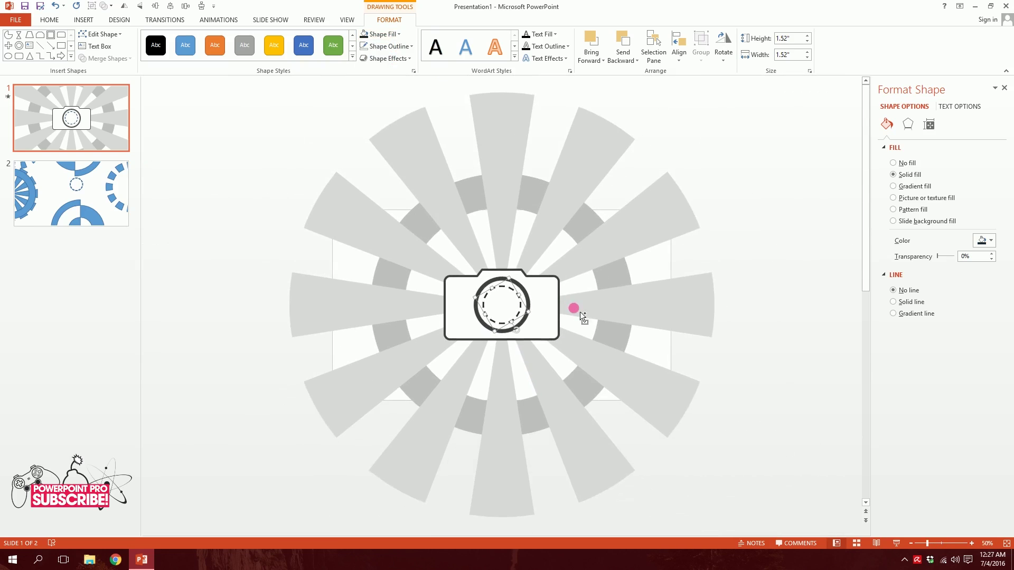
{"action": "scroll", "coordinate": [517, 306], "scroll_direction": "up", "scroll_amount": 4}
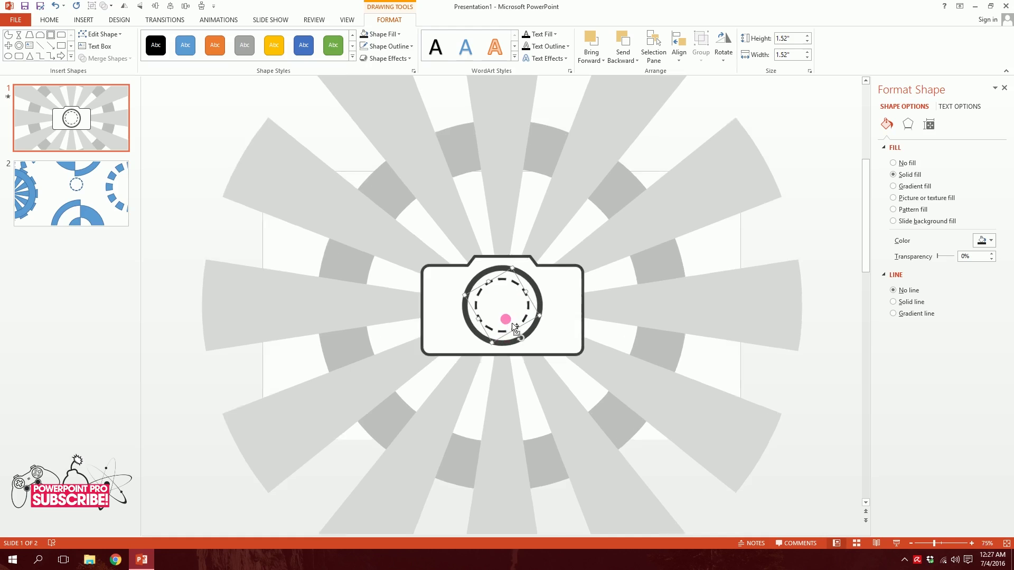
{"action": "scroll", "coordinate": [511, 319], "scroll_direction": "up", "scroll_amount": 15}
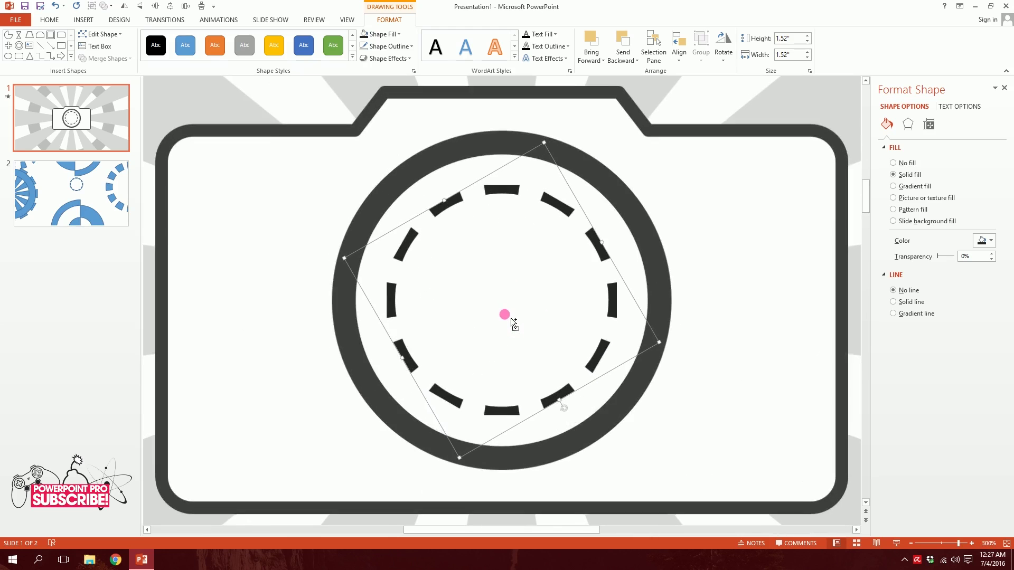
{"action": "scroll", "coordinate": [511, 317], "scroll_direction": "down", "scroll_amount": 8}
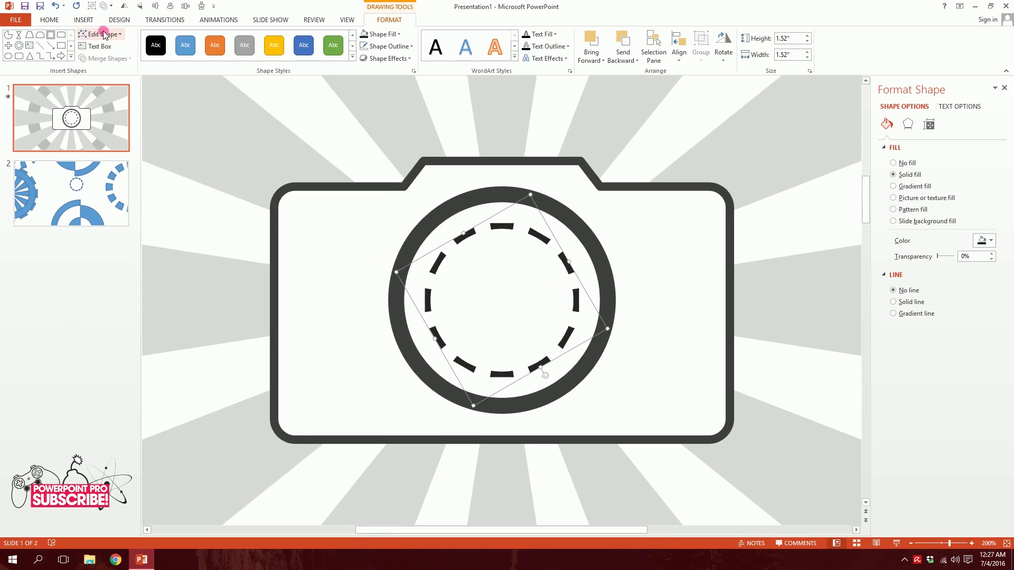
{"action": "scroll", "coordinate": [575, 291], "scroll_direction": "down", "scroll_amount": 8}
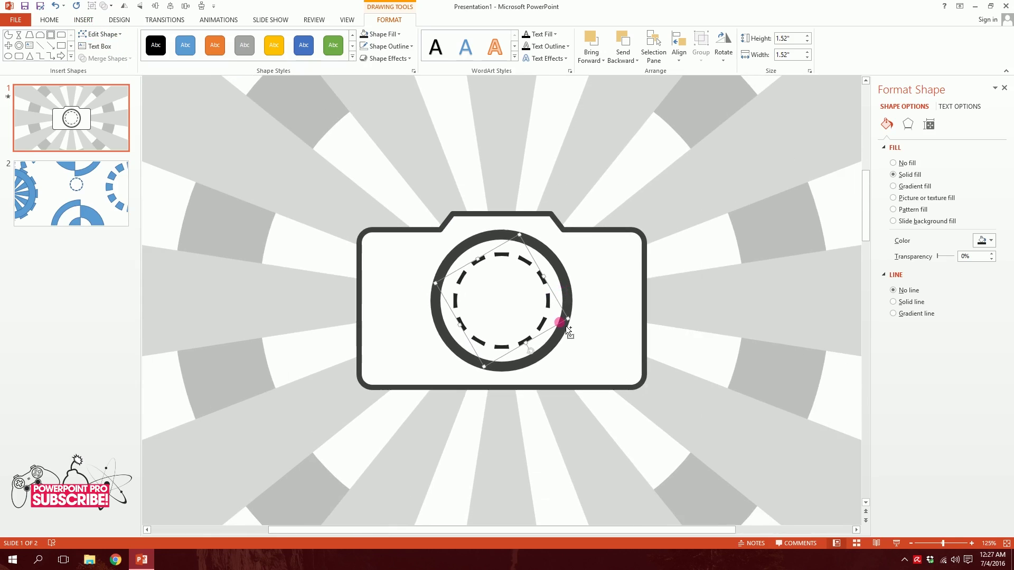
{"action": "scroll", "coordinate": [565, 328], "scroll_direction": "down", "scroll_amount": 3}
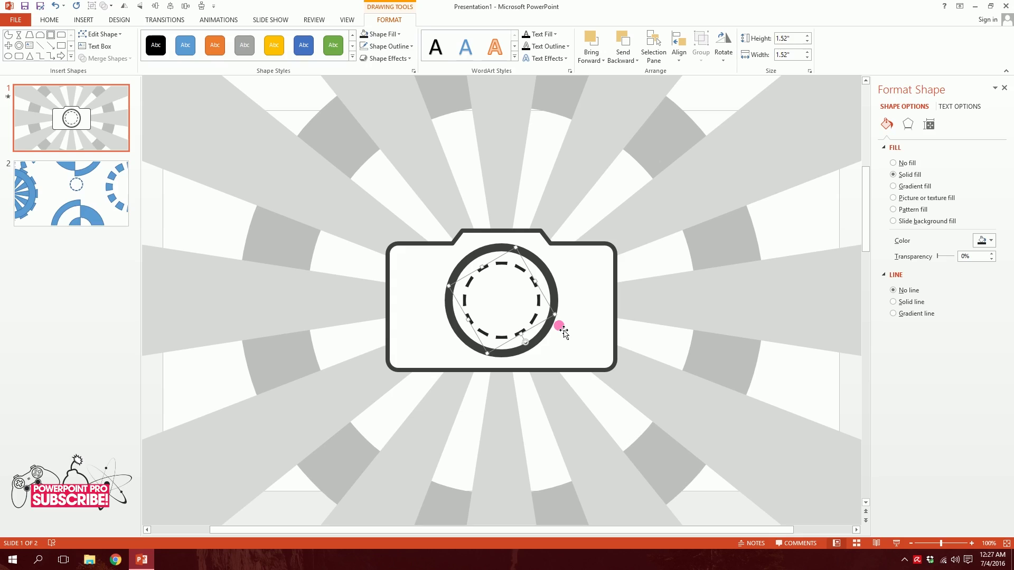
Step: Insert plain black WordArt below the camera reading 'PROJECT A DAY!'
{"action": "left_click", "coordinate": [85, 20]}
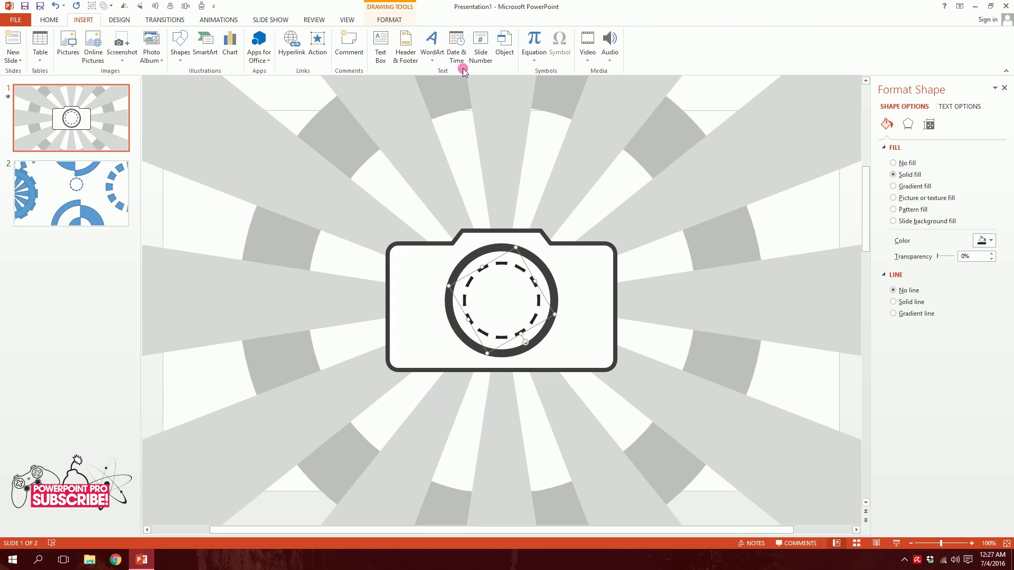
{"action": "left_click", "coordinate": [438, 59]}
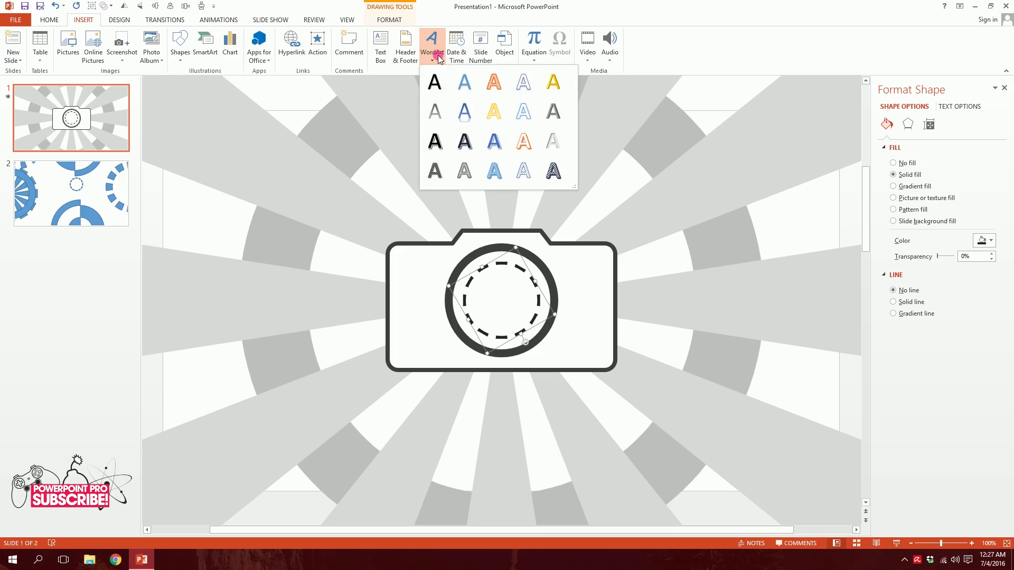
{"action": "left_click", "coordinate": [441, 91]}
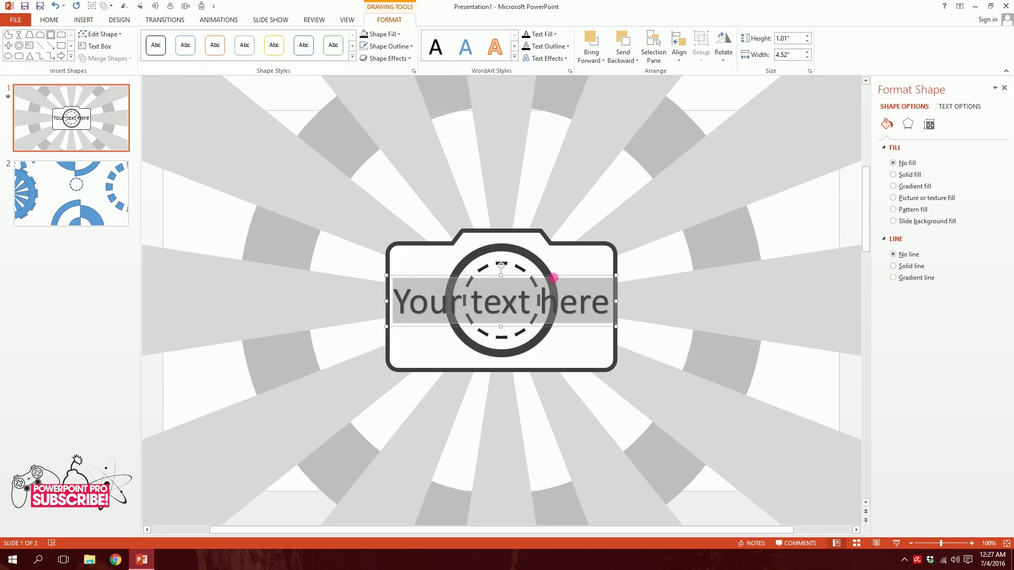
{"action": "left_click_drag", "start_coordinate": [563, 282], "coordinate": [561, 367]}
{"action": "triple_click", "coordinate": [543, 406]}
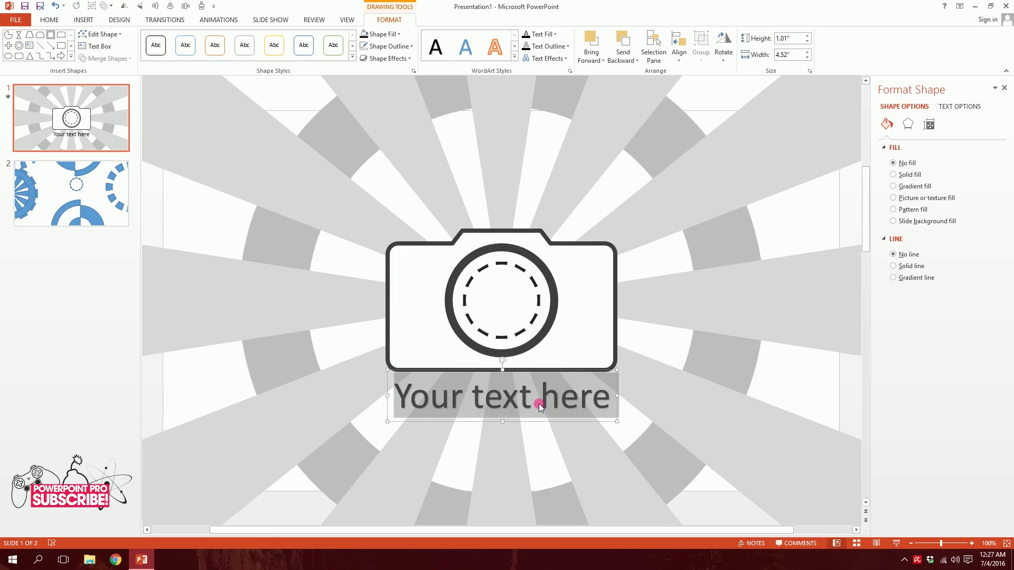
{"action": "type", "text": "A"}
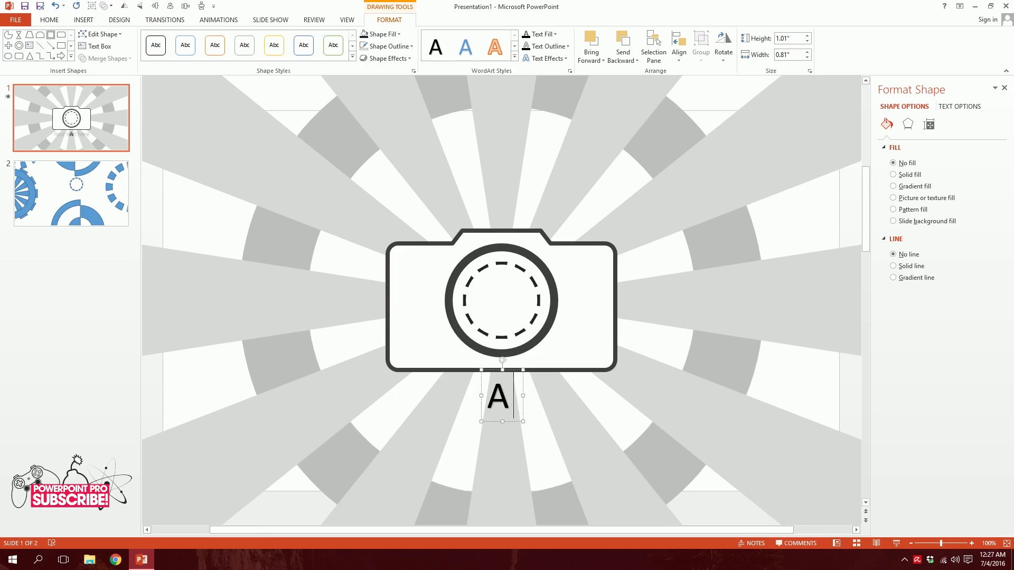
{"action": "type", "text": " DAY"}
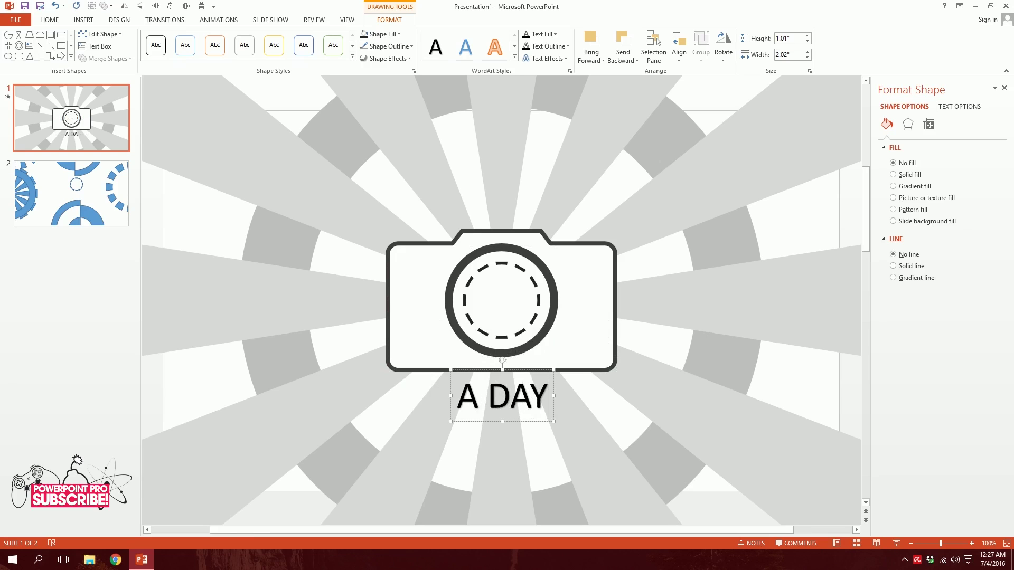
{"action": "key", "text": "BackSpace"}
{"action": "key", "text": "BackSpace"}
{"action": "key", "text": "BackSpace"}
{"action": "key", "text": "BackSpace"}
{"action": "key", "text": "BackSpace"}
{"action": "type", "text": "PR"}
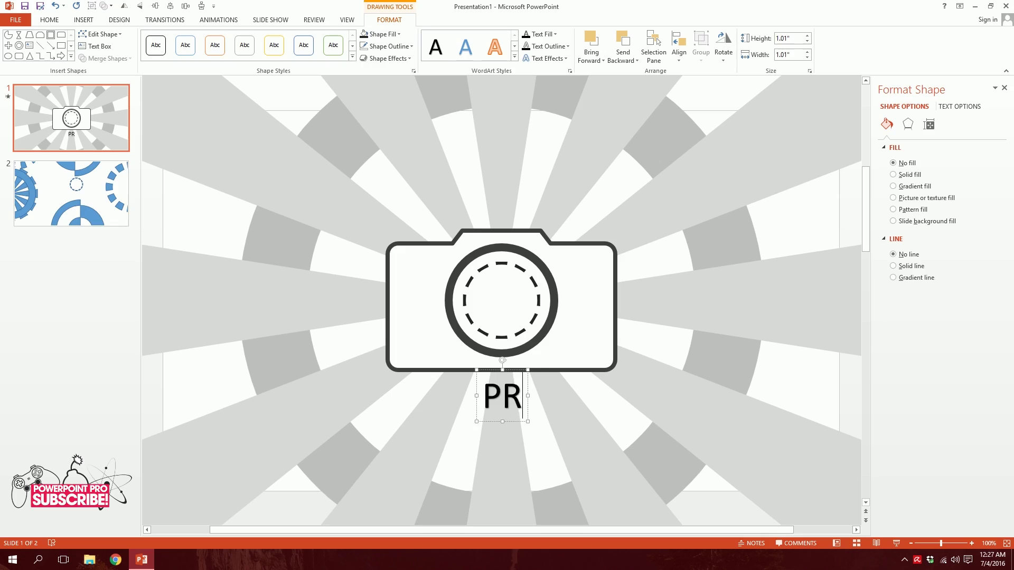
{"action": "type", "text": "OJECT A DA"}
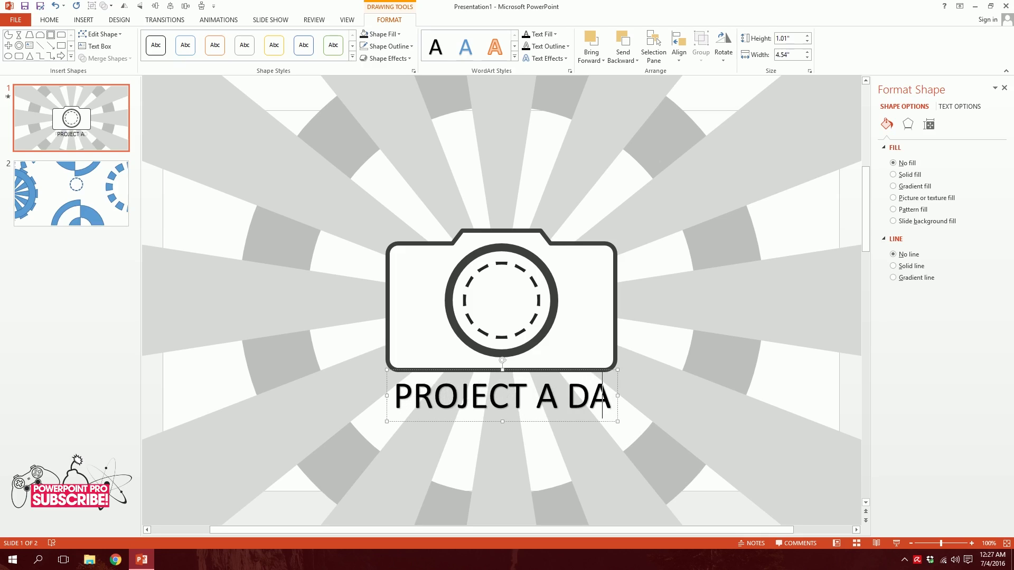
{"action": "type", "text": "Y!"}
Step: Set the whole caption in the DaggerSquare font
{"action": "key", "text": "ctrl+a"}
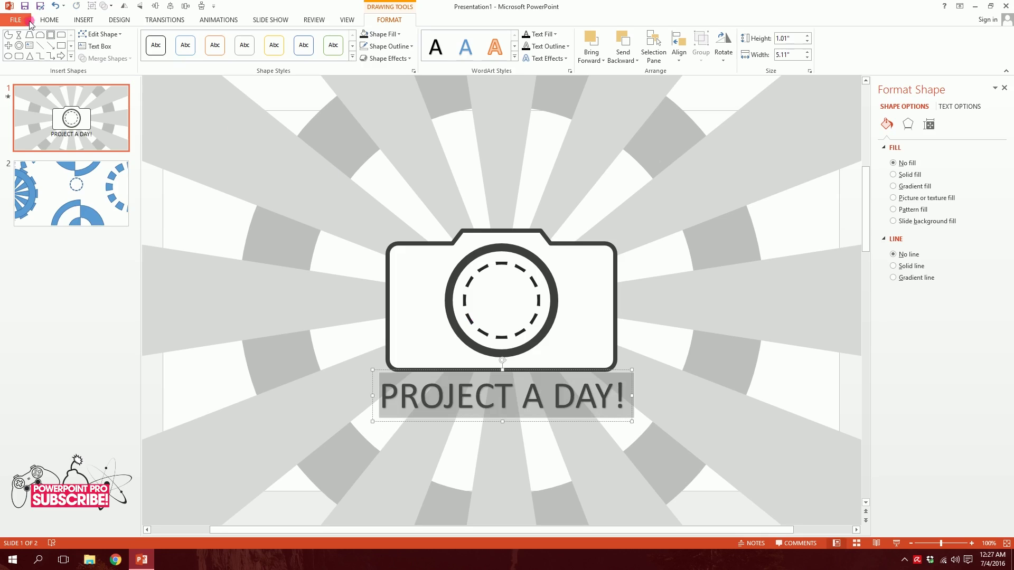
{"action": "left_click", "coordinate": [49, 19]}
{"action": "left_click", "coordinate": [173, 39]}
{"action": "type", "text": "D"}
{"action": "key", "text": "Return"}
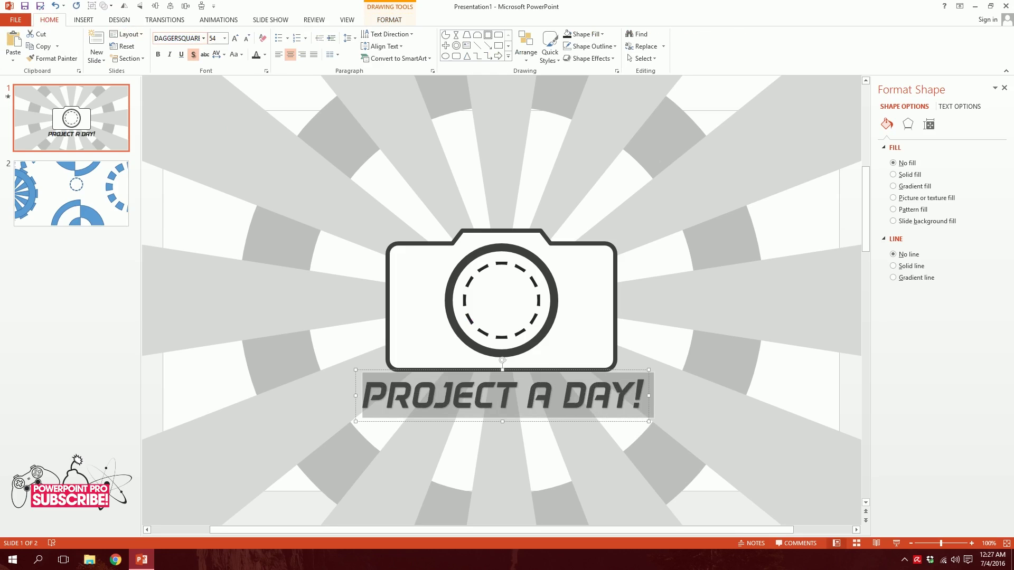
Step: Shrink the caption's font size to 44 pt
{"action": "left_click", "coordinate": [248, 39]}
{"action": "left_click", "coordinate": [247, 39]}
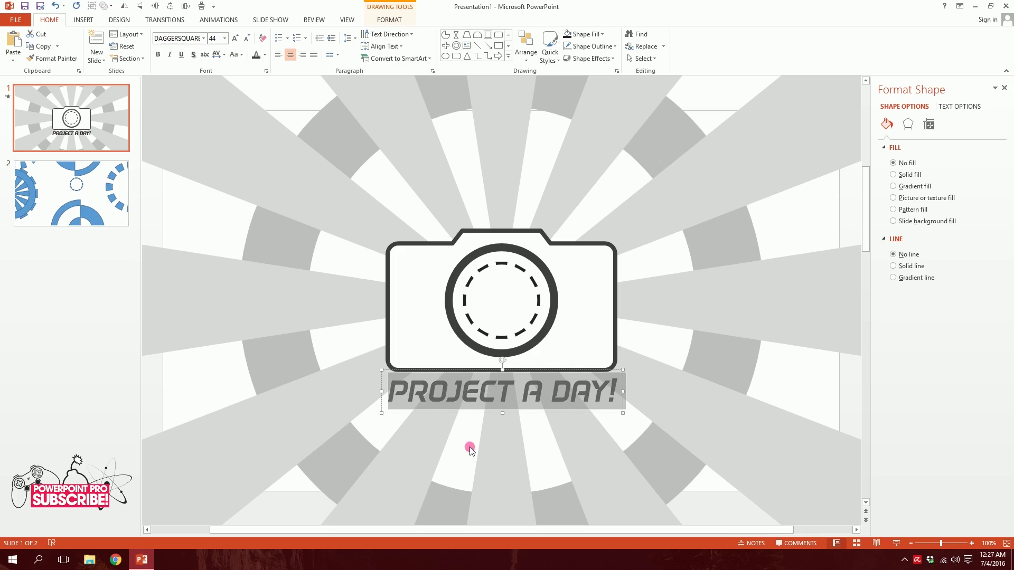
{"action": "left_click", "coordinate": [530, 427]}
{"action": "left_click", "coordinate": [555, 395]}
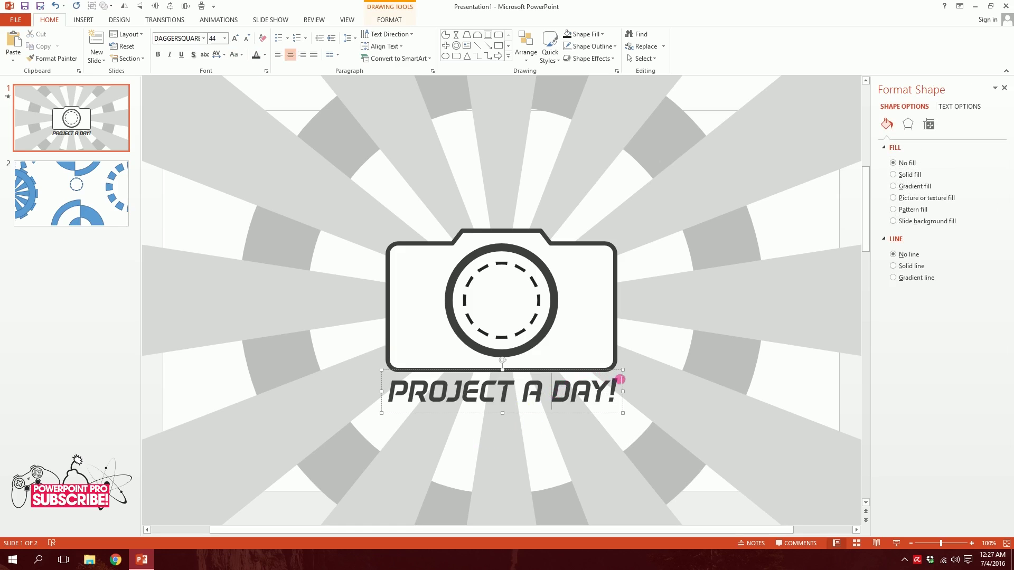
Step: Duplicate the caption into the camera lens, change its text to '1' and enlarge it
{"action": "left_click_drag", "start_coordinate": [620, 372], "coordinate": [596, 302]}
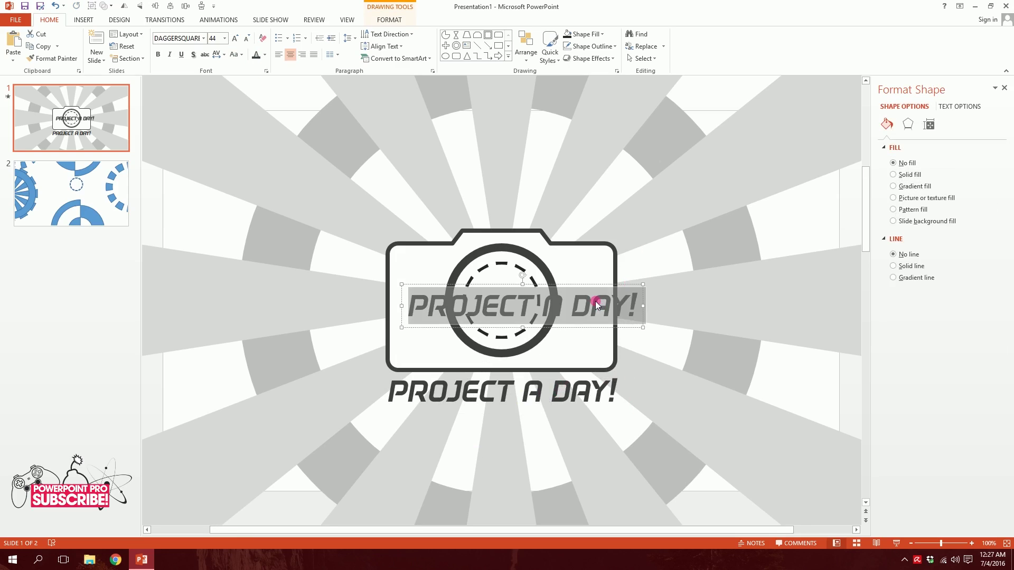
{"action": "type", "text": "1"}
{"action": "left_click_drag", "start_coordinate": [531, 291], "coordinate": [514, 288]}
{"action": "left_click", "coordinate": [532, 288]}
{"action": "left_click", "coordinate": [506, 300]}
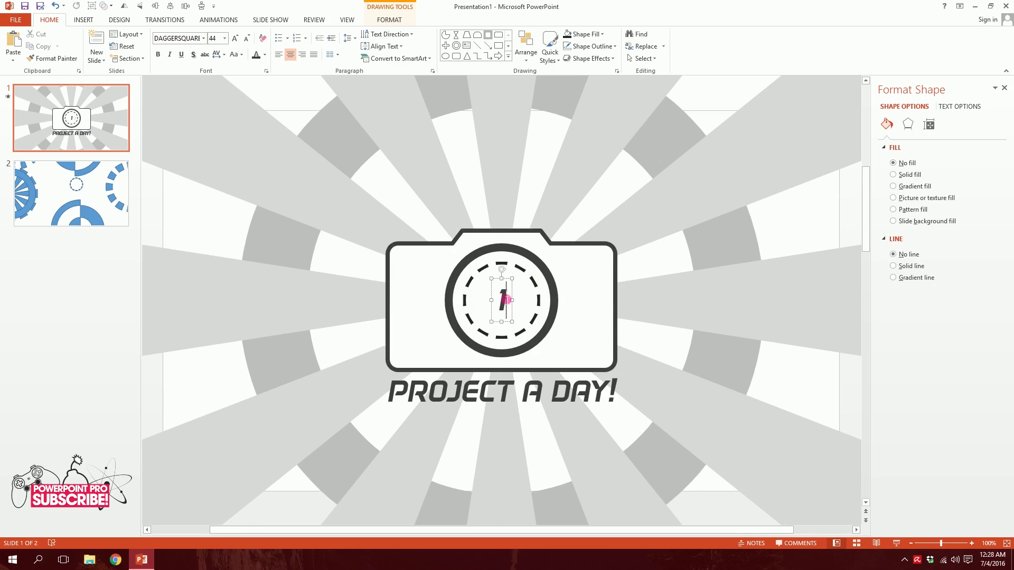
{"action": "left_click", "coordinate": [234, 38]}
{"action": "left_click", "coordinate": [234, 38]}
{"action": "left_click", "coordinate": [234, 38]}
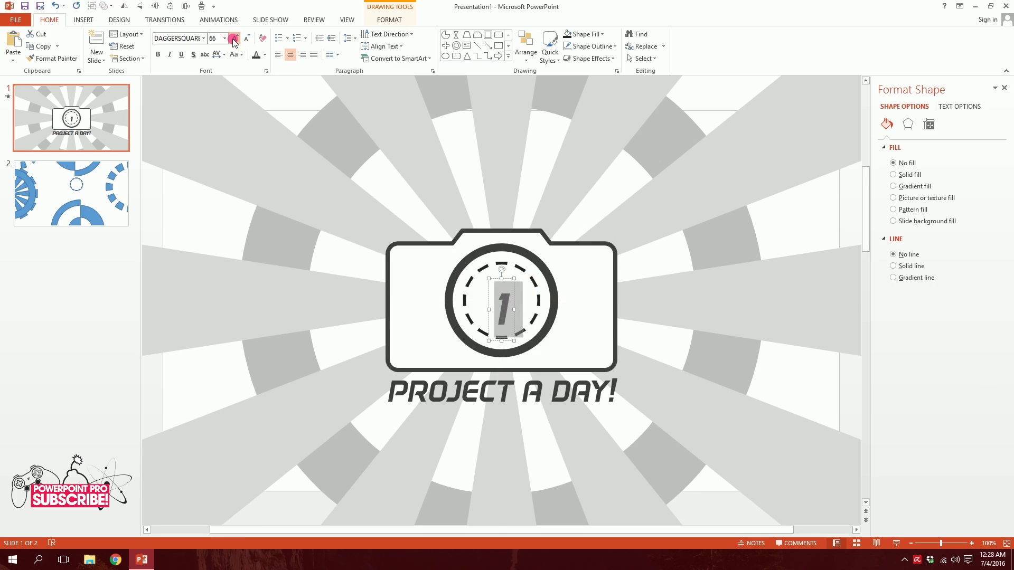
{"action": "left_click", "coordinate": [234, 38]}
{"action": "left_click", "coordinate": [234, 38]}
{"action": "left_click", "coordinate": [234, 38]}
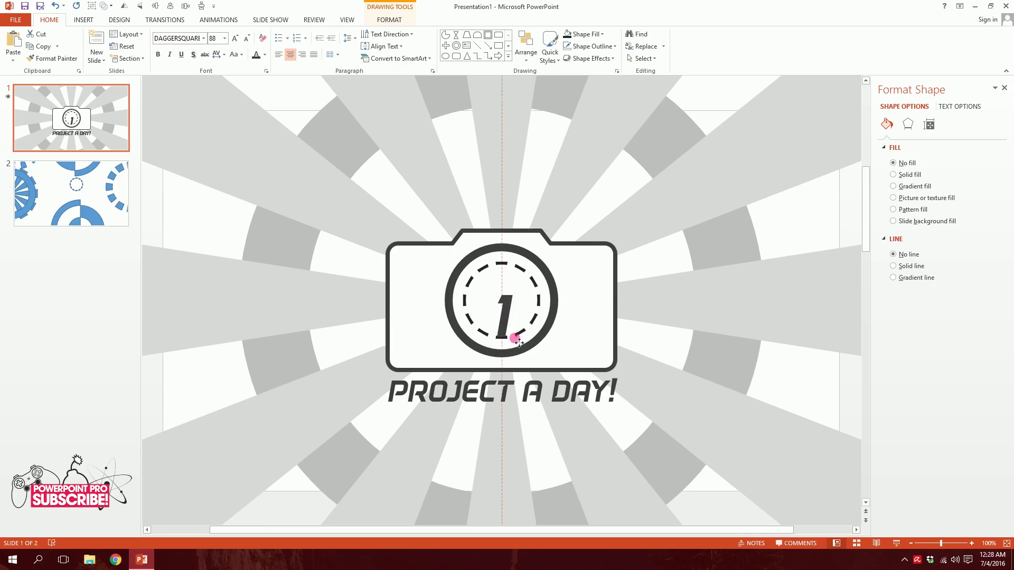